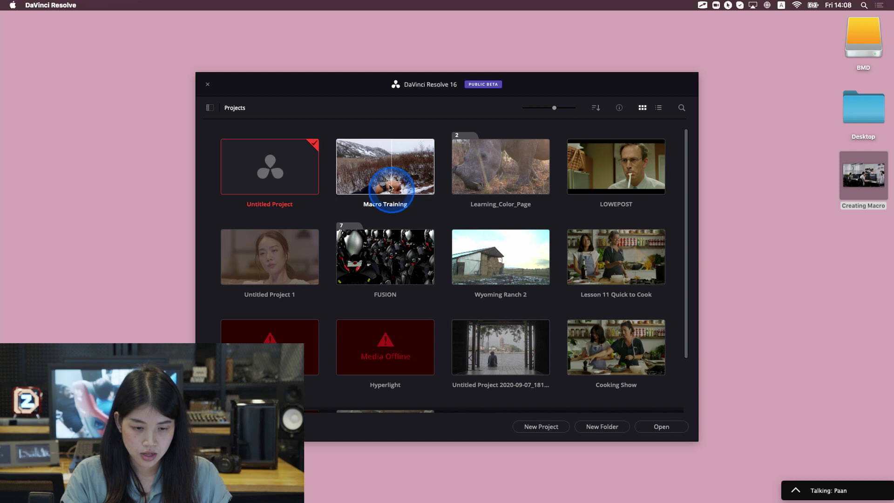
# - Open the Macro Training project and switch to the Media page
pyautogui.doubleClick(377, 185)
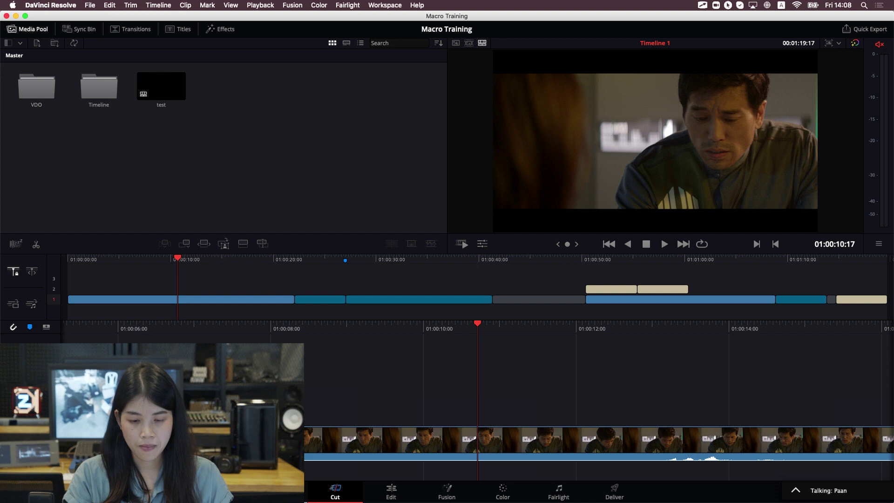
pyautogui.hotkey('shift', '2')
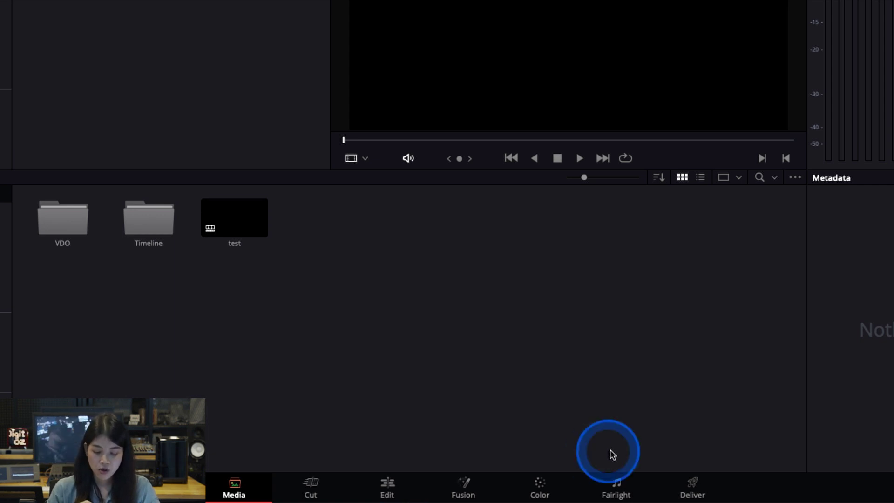
# - View the Deliver, Edit, Color, Fairlight and Fusion pages in turn
pyautogui.click(678, 490)
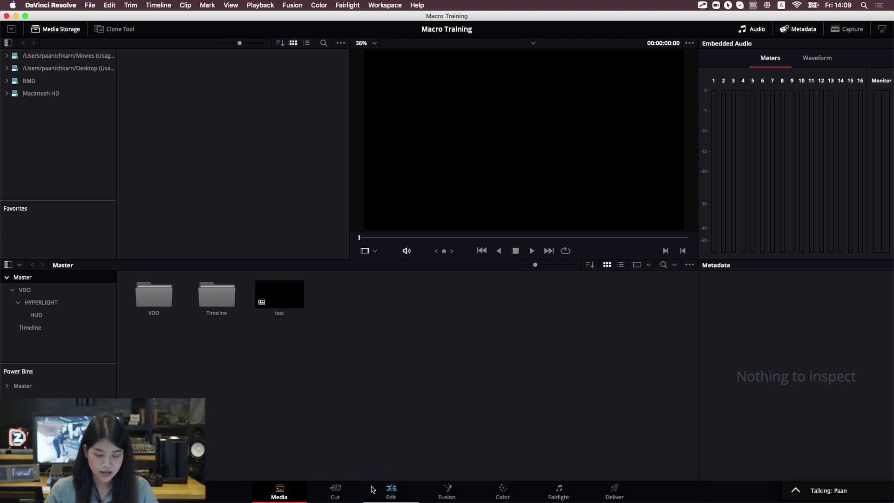
pyautogui.click(397, 488)
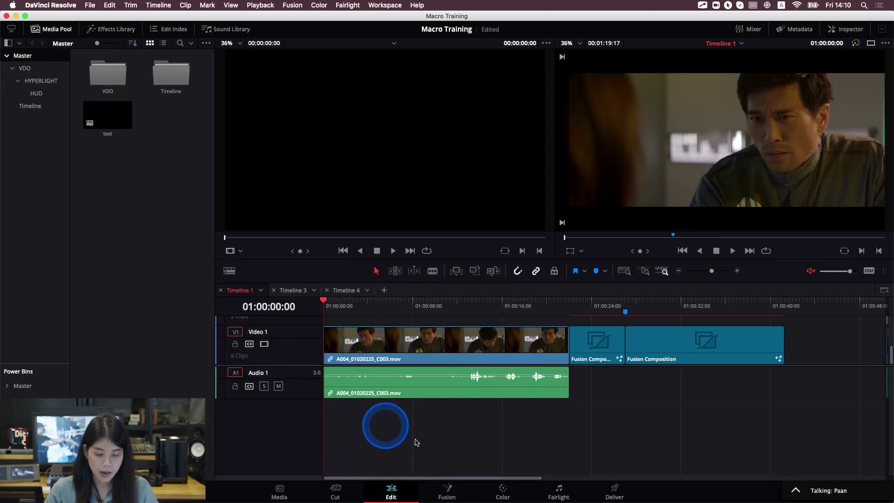
pyautogui.click(502, 489)
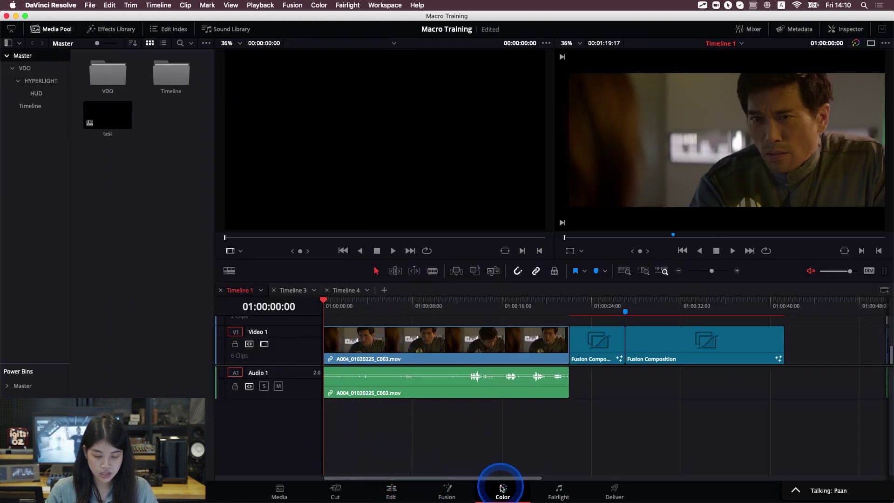
pyautogui.click(502, 487)
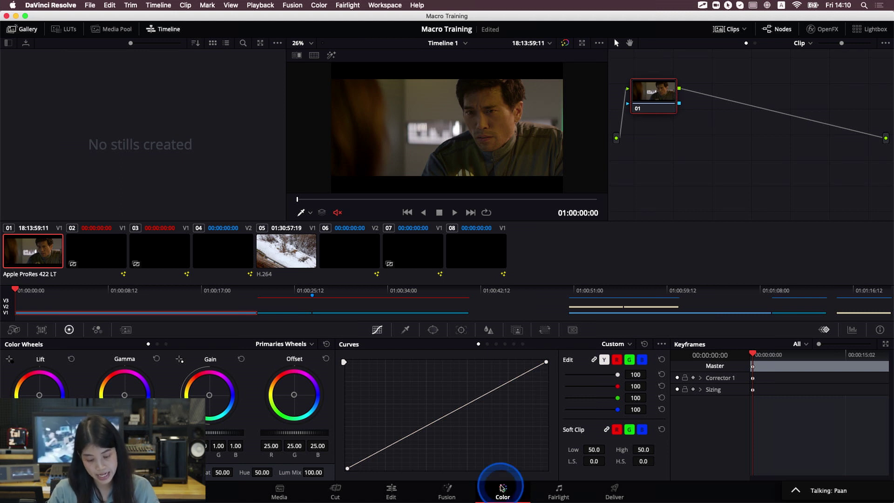
pyautogui.click(542, 492)
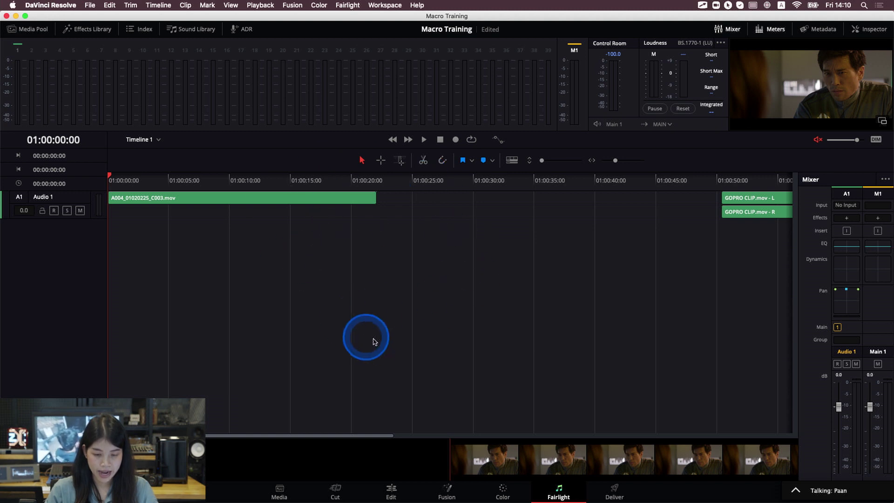
pyautogui.click(446, 490)
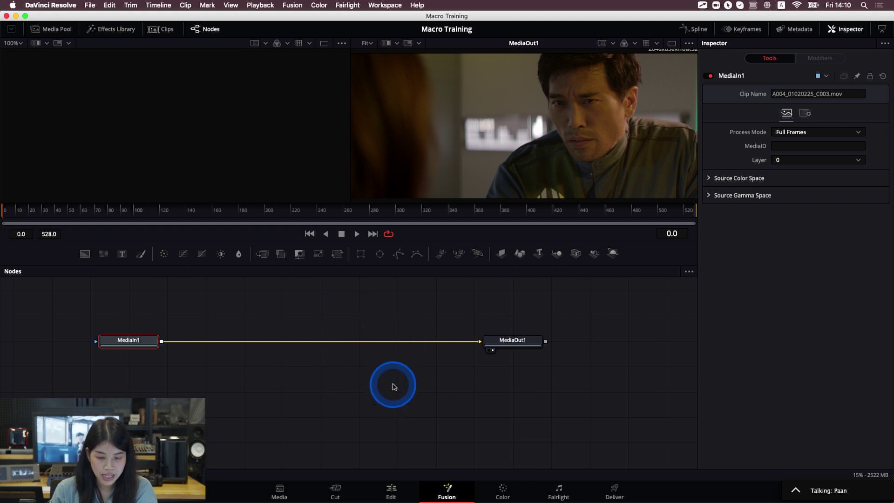
# - On the Edit page, create an empty timeline named Timeline 5 with one video track and one stereo audio track
pyautogui.click(391, 490)
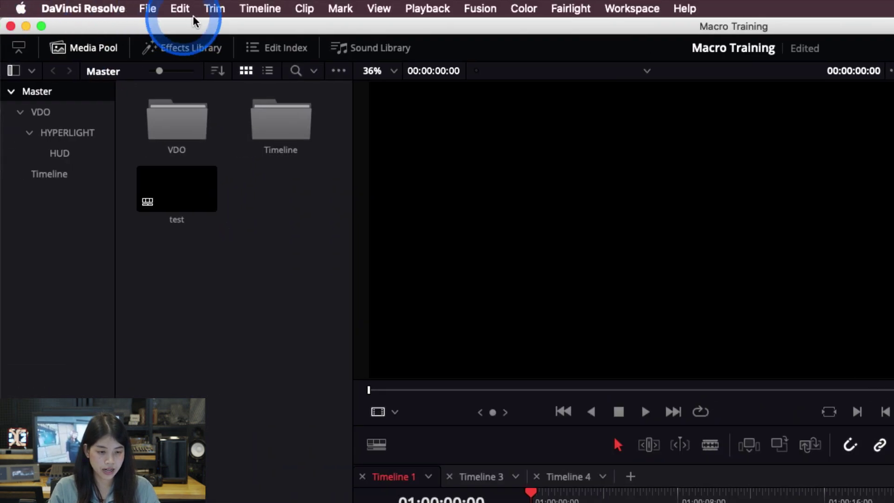
pyautogui.click(182, 9)
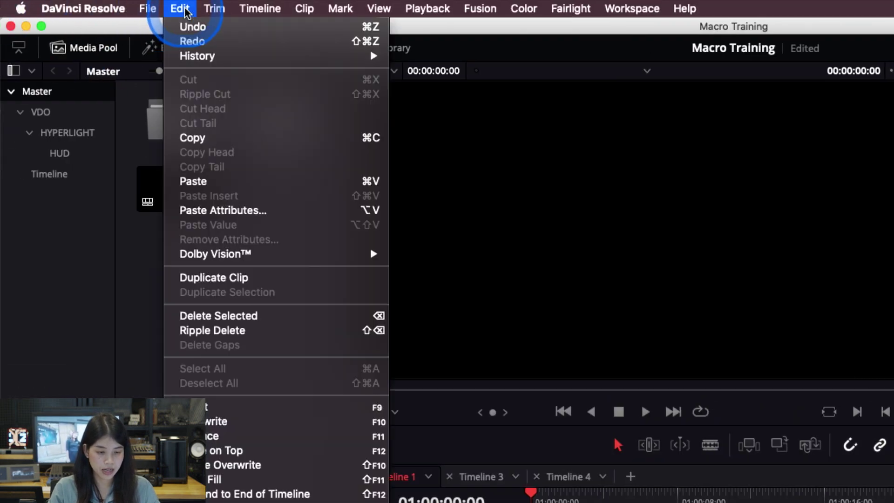
pyautogui.moveTo(145, 10)
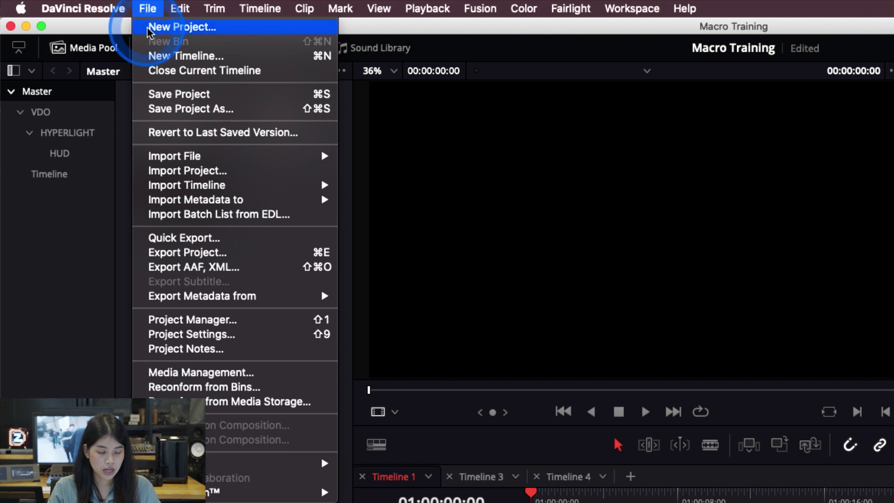
pyautogui.click(161, 56)
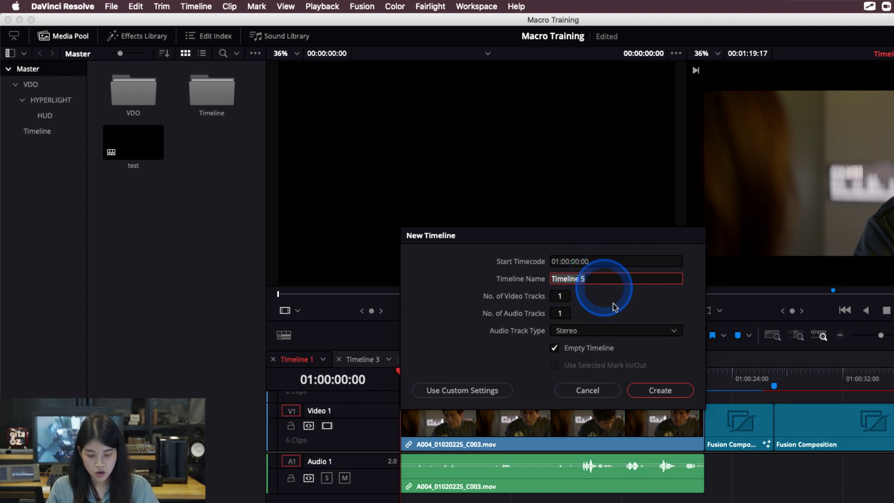
pyautogui.click(656, 392)
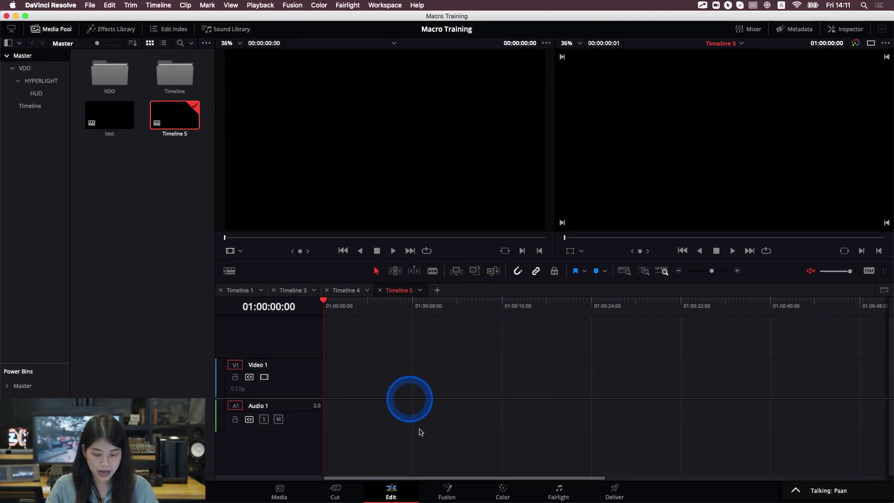
# - Check the Fusion page for the empty timeline and return to the Edit page
pyautogui.click(447, 489)
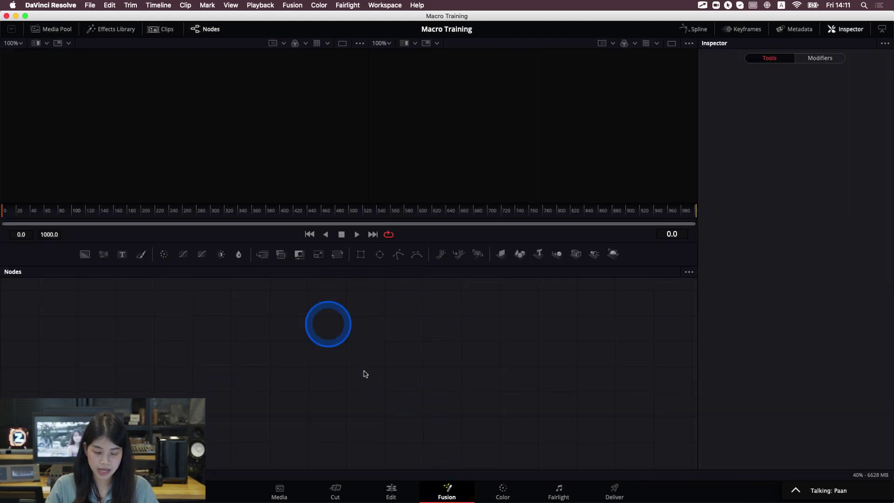
pyautogui.click(390, 486)
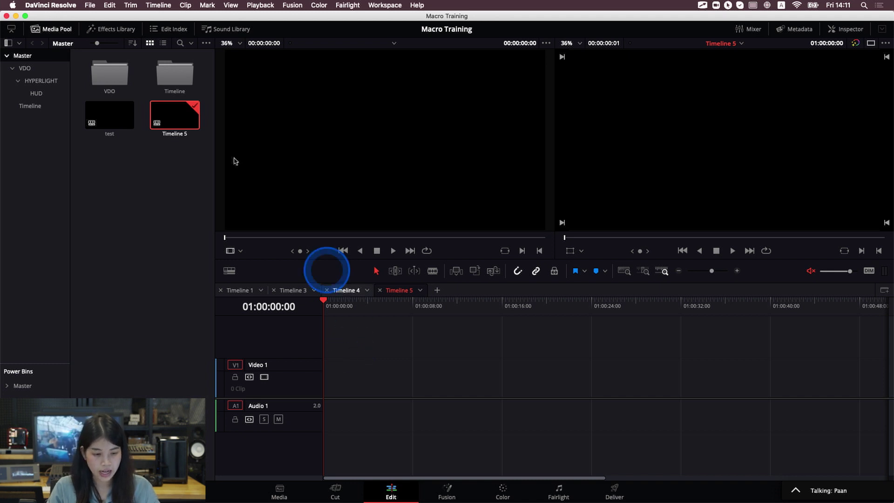
# - Place clip A007_01021810_C002.mov from the HYPERLIGHT bin at the start of Timeline 5
pyautogui.click(32, 80)
pyautogui.click(118, 110)
pyautogui.click(169, 71)
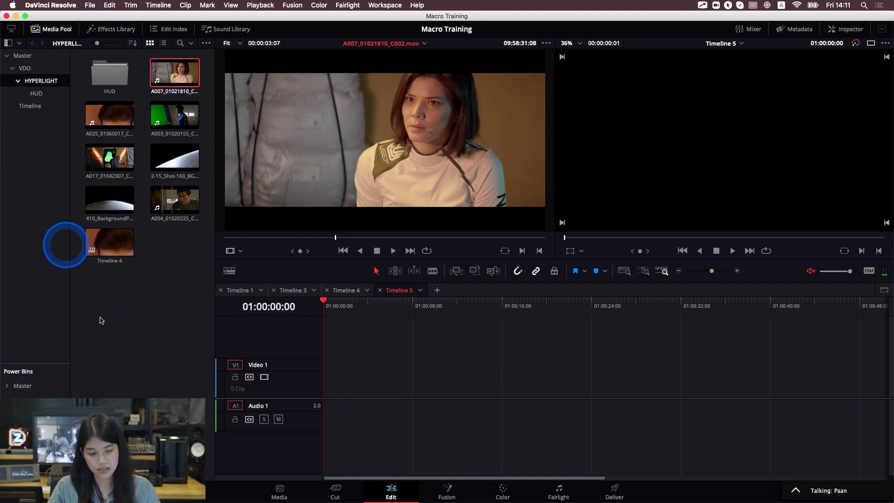
pyautogui.click(175, 114)
pyautogui.moveTo(175, 89); pyautogui.dragTo(329, 386)
pyautogui.moveTo(328, 385); pyautogui.dragTo(341, 373)
# - Preview the A003_01020155 green-screen clip in the source viewer and bring up the timeline viewer's edit options for it
pyautogui.click(91, 110)
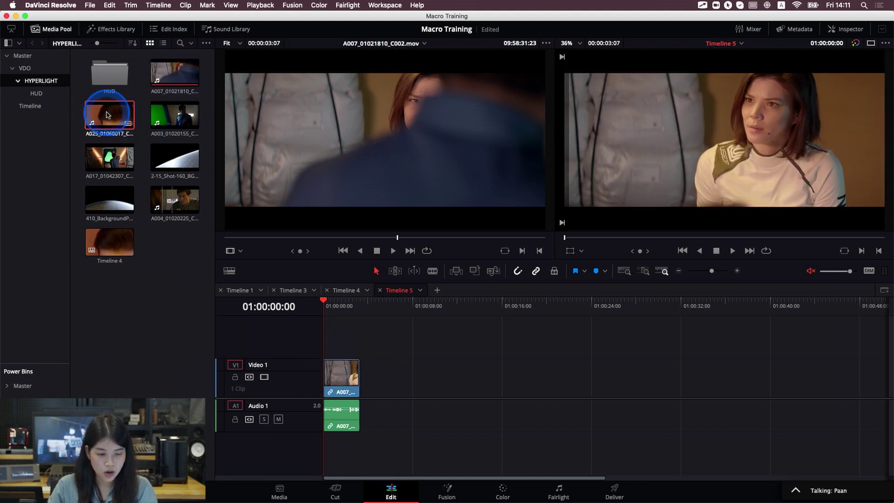
pyautogui.click(175, 114)
pyautogui.click(350, 142)
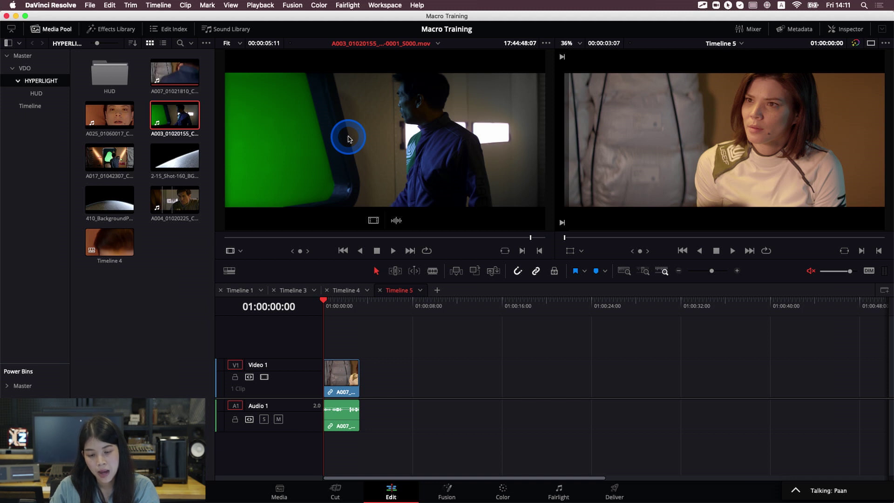
pyautogui.moveTo(351, 119); pyautogui.dragTo(863, 197)
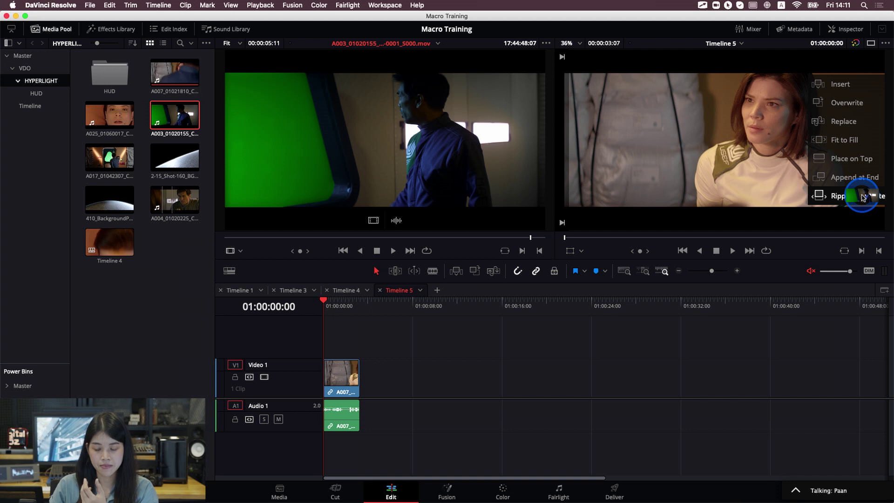
pyautogui.moveTo(863, 197); pyautogui.dragTo(176, 117)
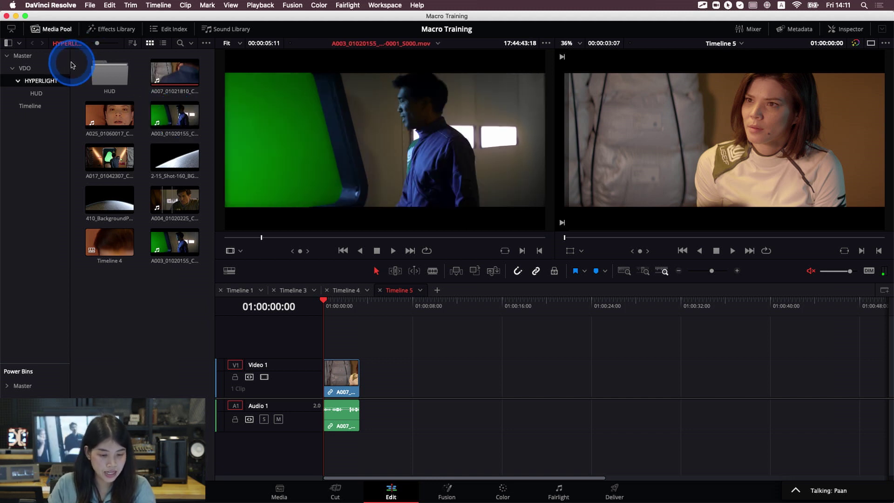
# - Open Timeline 1 for editing and move its playhead to 01:00:12:02
pyautogui.click(42, 105)
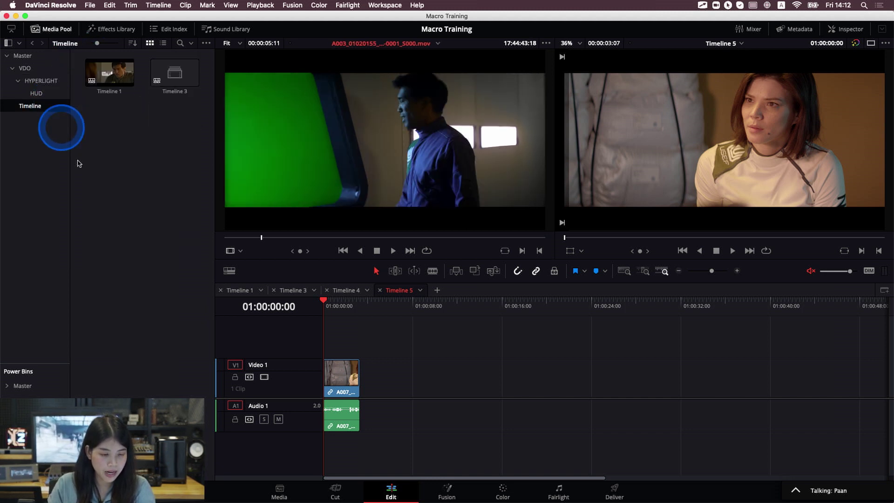
pyautogui.click(106, 79)
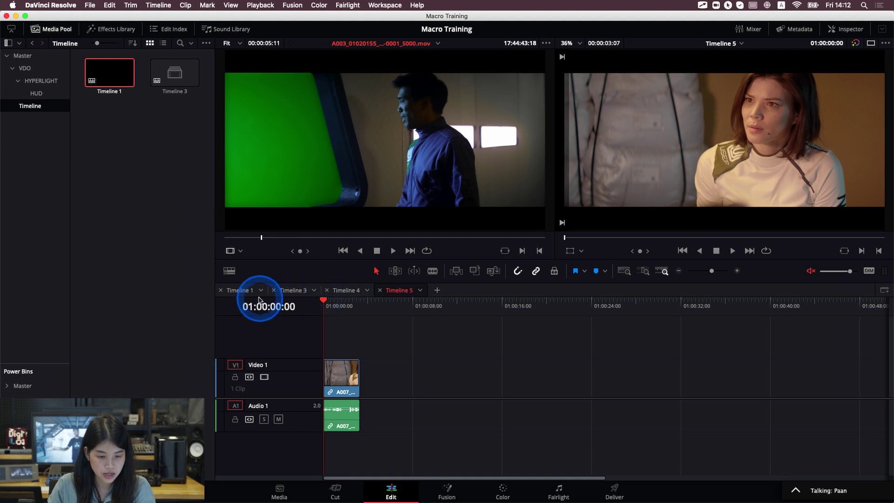
pyautogui.click(240, 290)
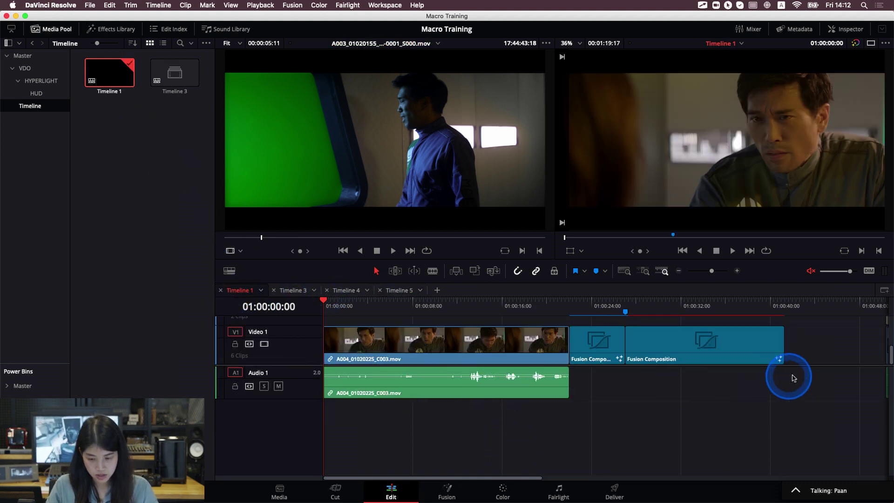
pyautogui.scroll(2, 803, 364)
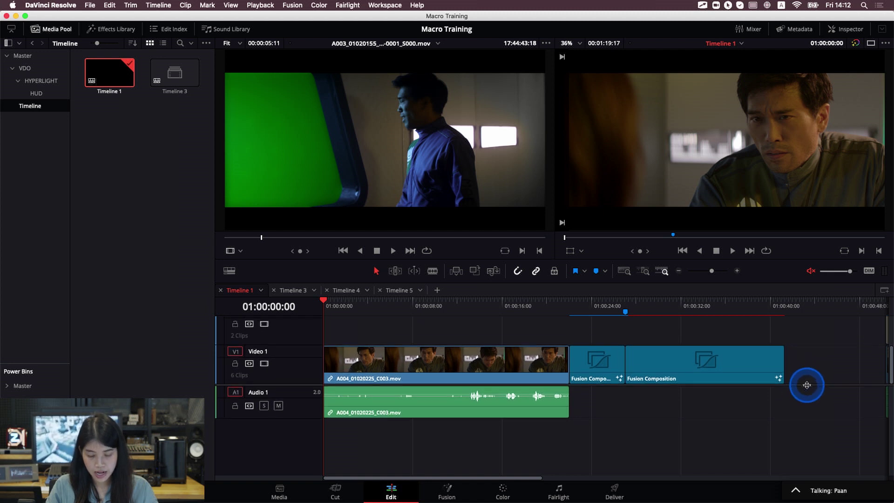
pyautogui.moveTo(343, 302); pyautogui.dragTo(459, 307)
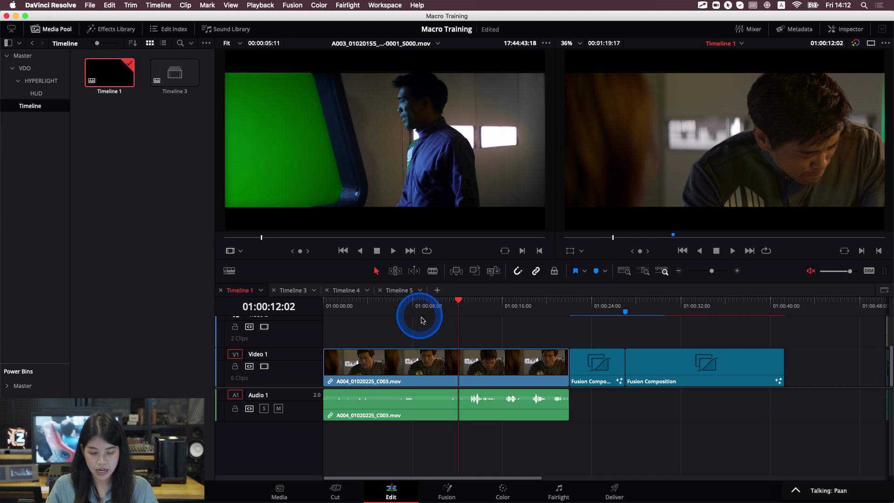
# - View the A004_01020225_C003.mov clip under the playhead as a node composition on the Fusion page
pyautogui.moveTo(615, 319)
pyautogui.click(595, 363)
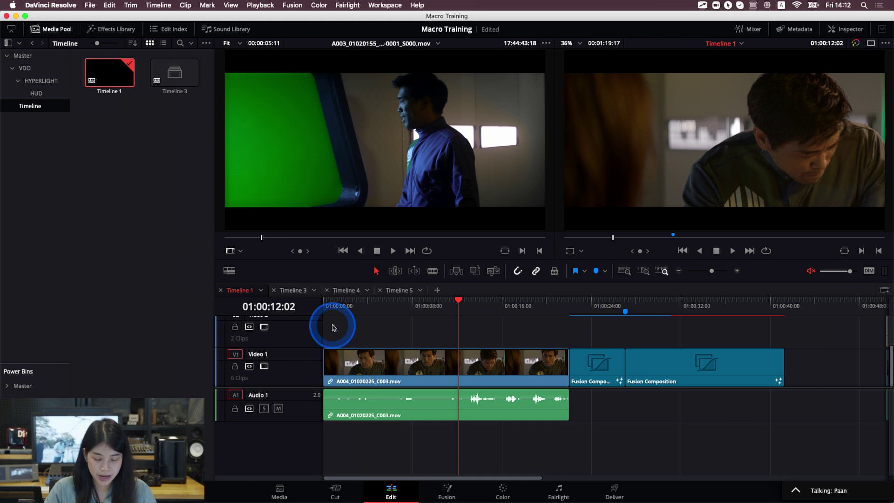
pyautogui.click(445, 361)
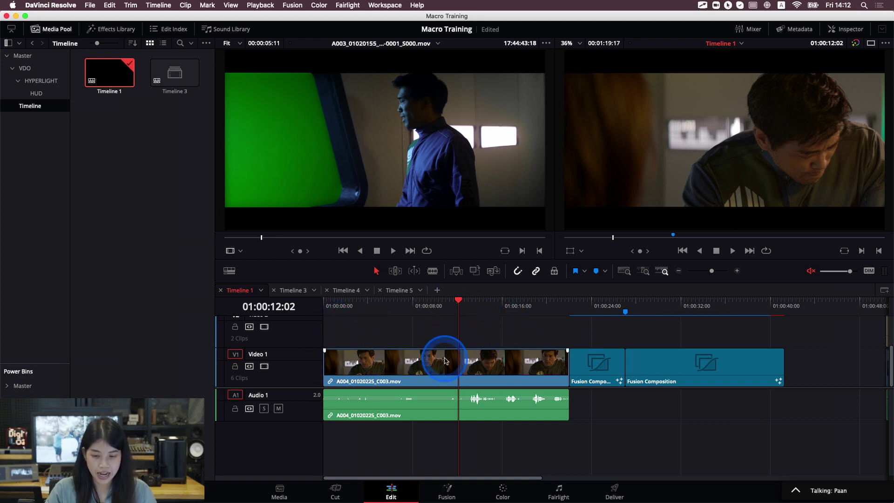
pyautogui.click(458, 454)
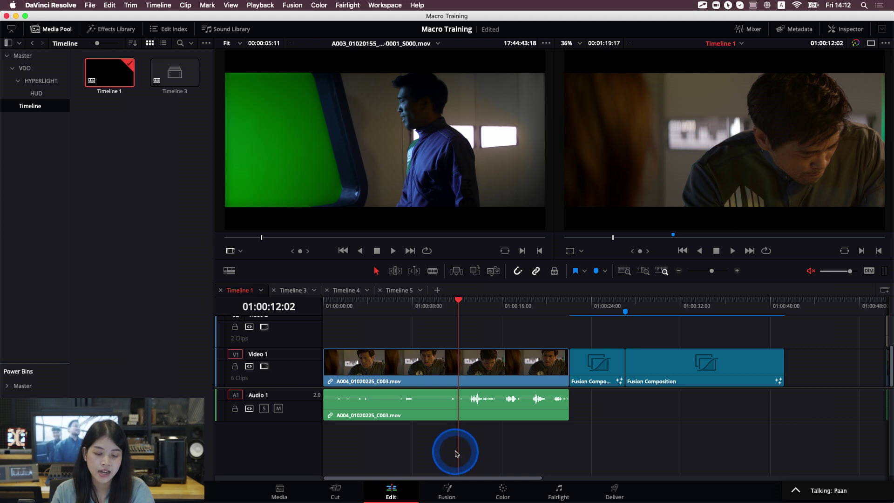
pyautogui.click(408, 378)
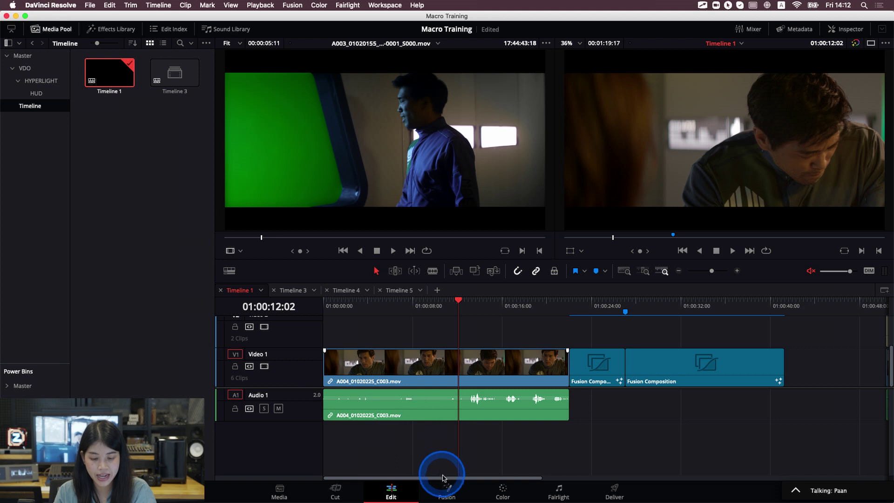
pyautogui.click(445, 489)
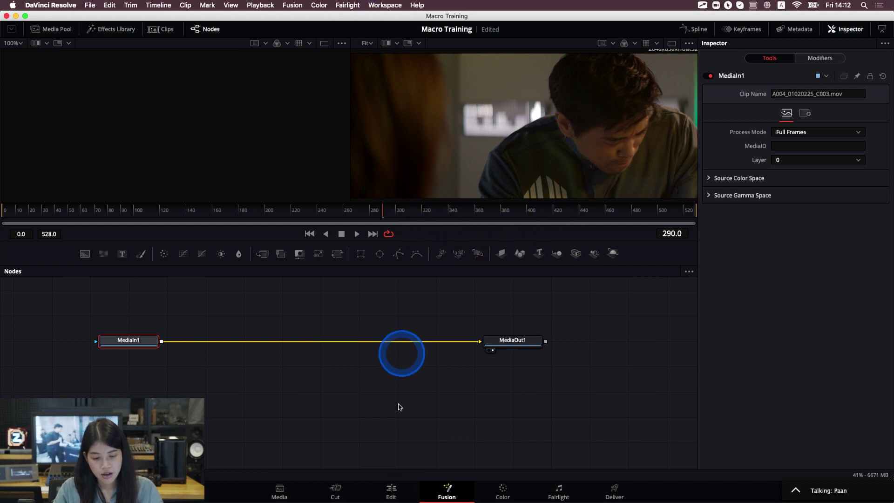
# - Return to the Edit page and examine the Text+ and Fusion Titles entries among the effects library's titles
pyautogui.click(390, 493)
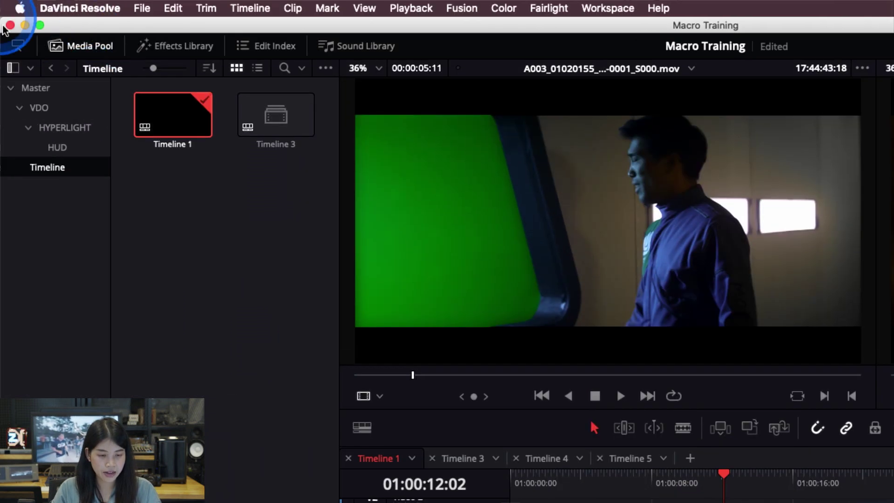
pyautogui.click(166, 53)
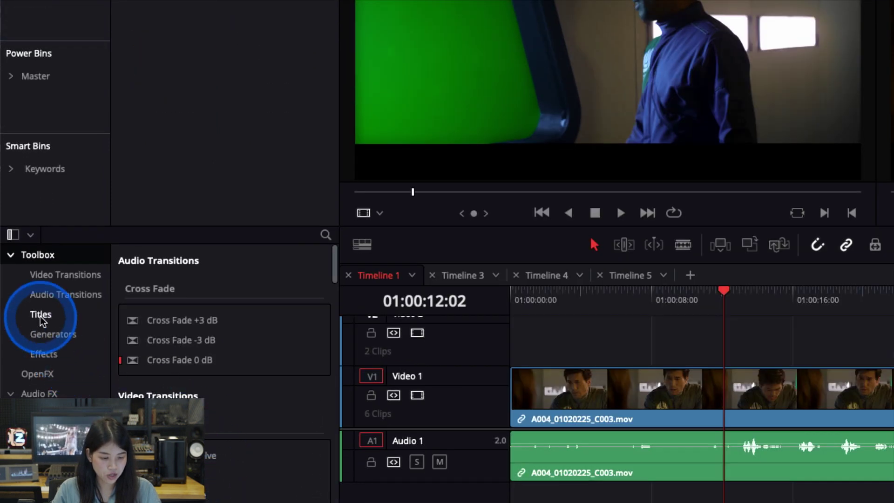
pyautogui.click(52, 315)
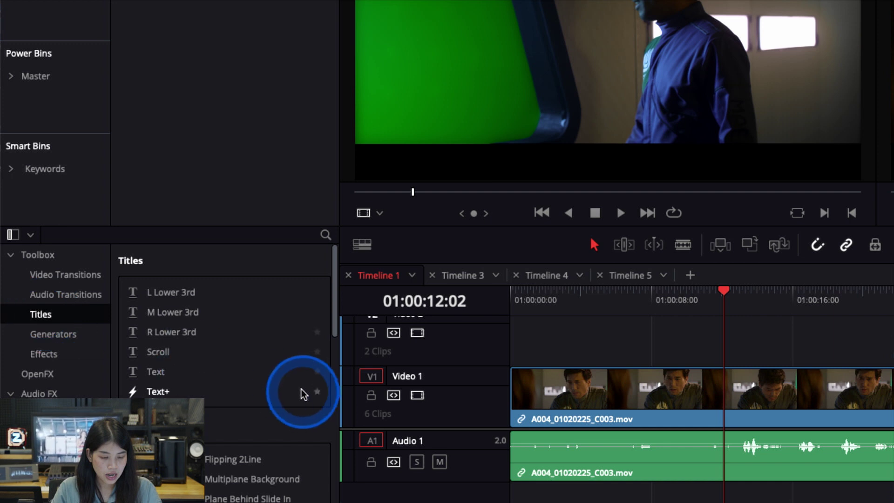
pyautogui.click(156, 391)
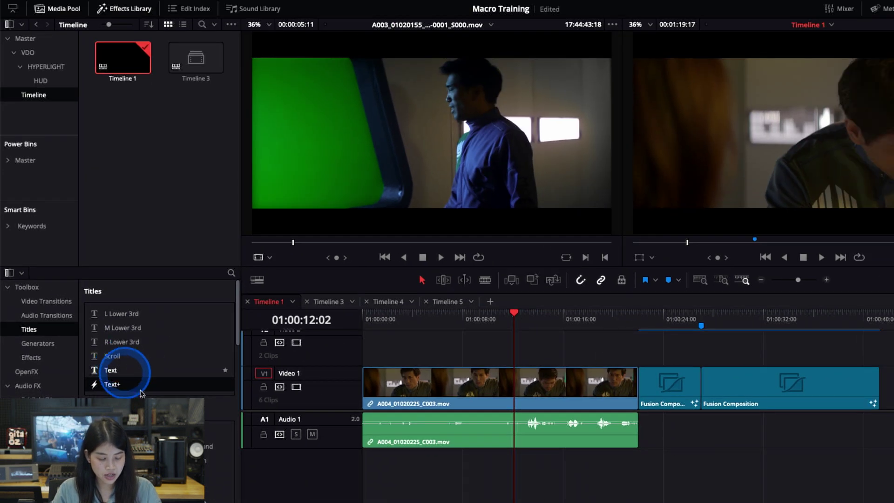
pyautogui.moveTo(233, 316); pyautogui.dragTo(235, 349)
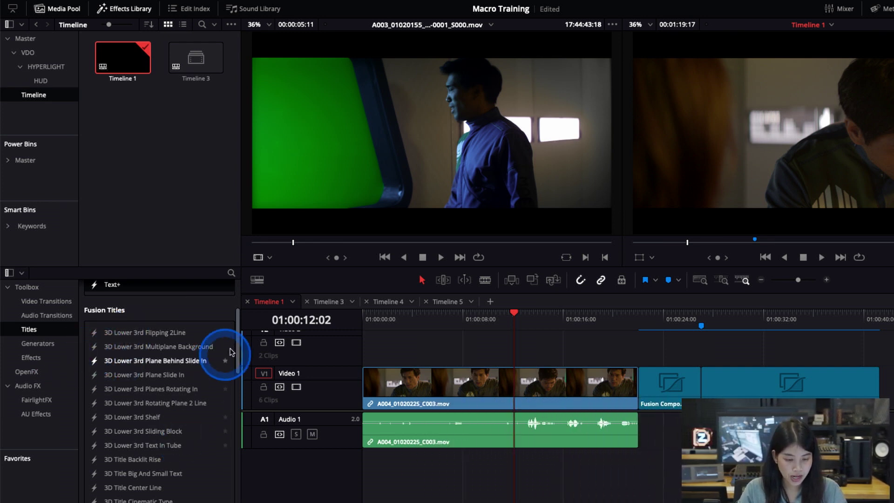
# - Enlarge the effects library and place the 3D Title Stretch Zoom title on Video 2 at the start of Timeline 1
pyautogui.moveTo(236, 361); pyautogui.dragTo(231, 365)
pyautogui.scroll(-3, 231, 373)
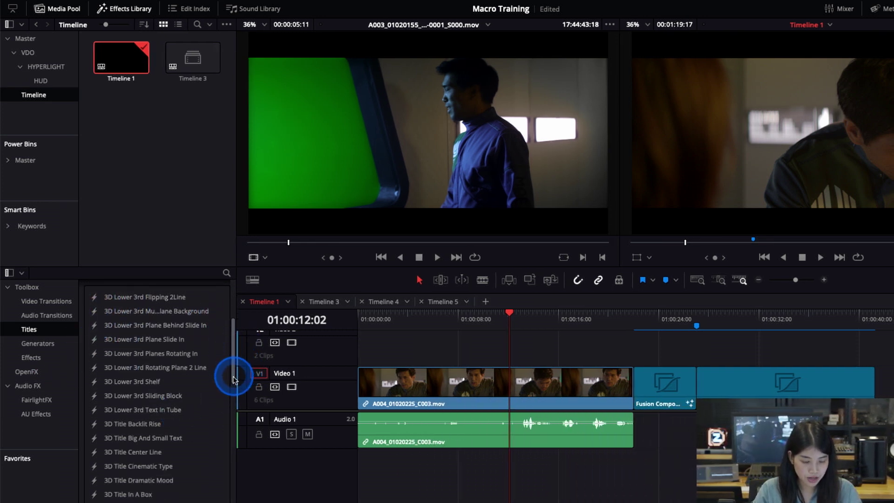
pyautogui.moveTo(88, 271); pyautogui.dragTo(92, 232)
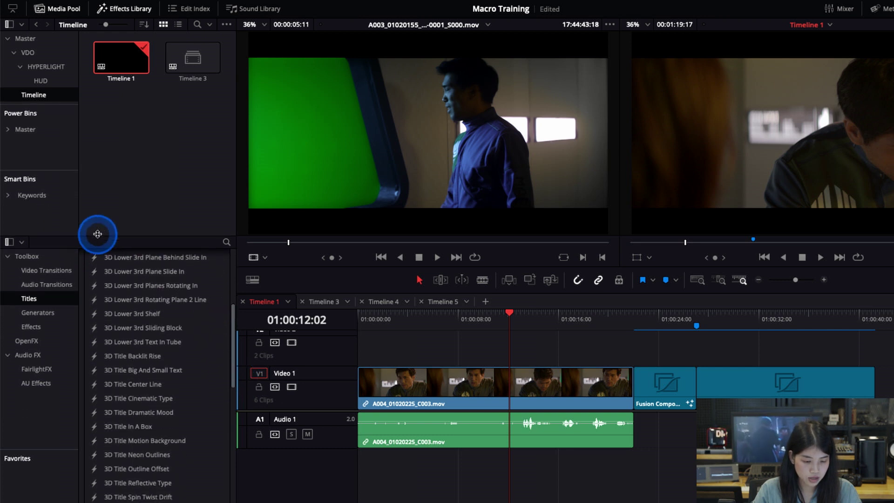
pyautogui.scroll(-5, 185, 428)
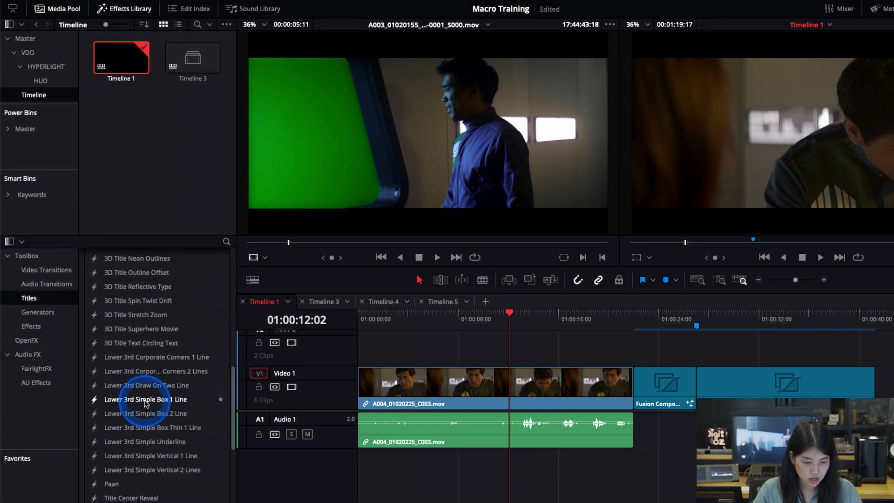
pyautogui.scroll(-3, 144, 372)
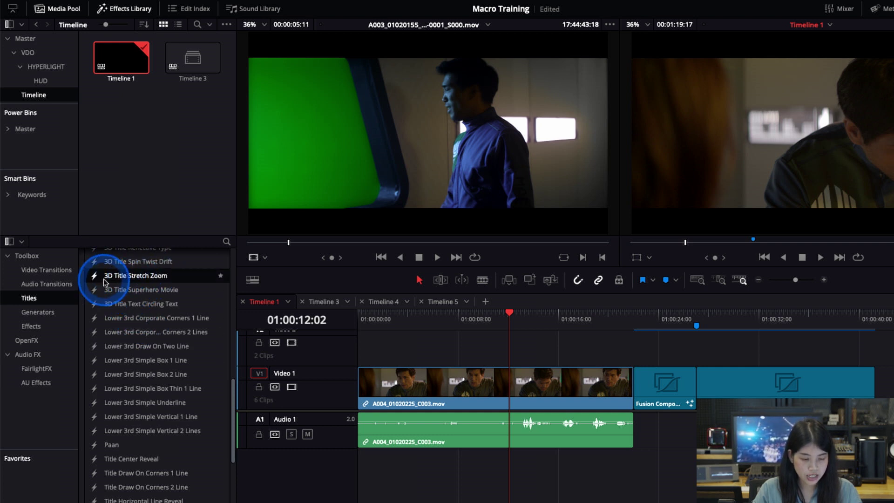
pyautogui.moveTo(117, 279); pyautogui.dragTo(377, 321)
# - Preview the stretch title's animation in the timeline viewer from the start of the timeline
pyautogui.click(380, 320)
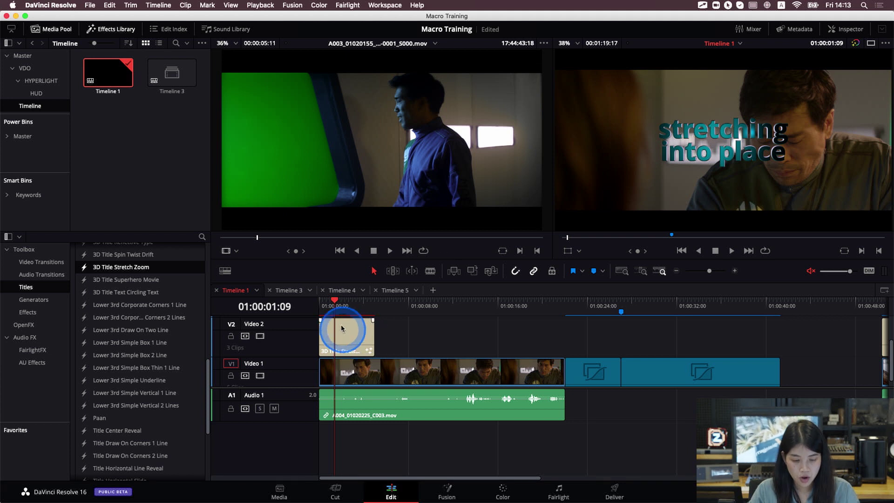
pyautogui.click(330, 303)
pyautogui.press('Home')
pyautogui.moveTo(326, 309); pyautogui.dragTo(329, 303)
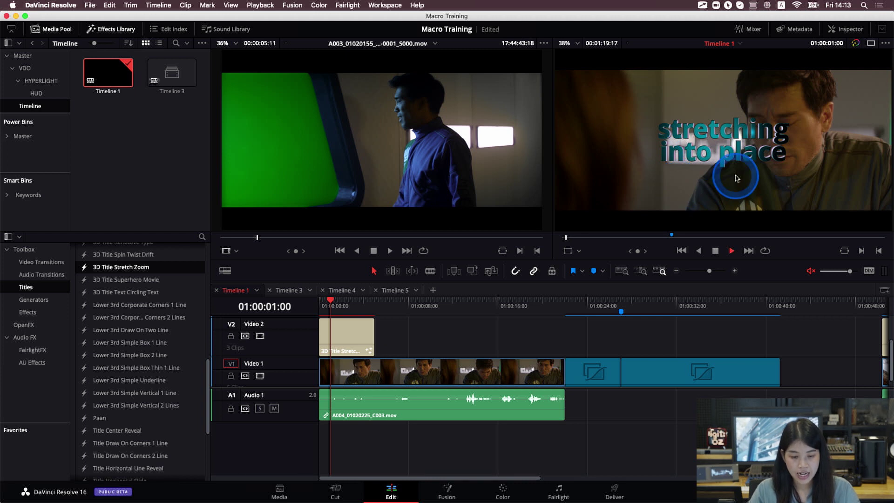
pyautogui.press('space')
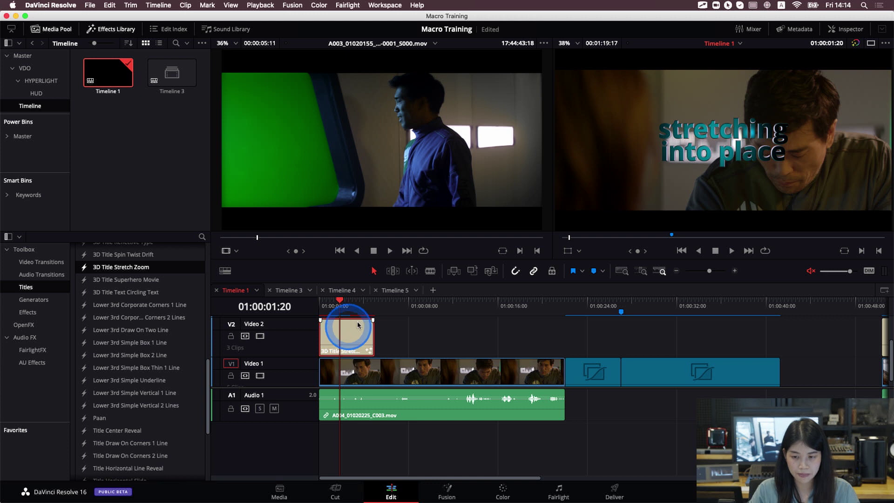
# - Open the stretch title's Fusion settings and change the first line of its main text to "DaVinci Resolve"
pyautogui.click(851, 30)
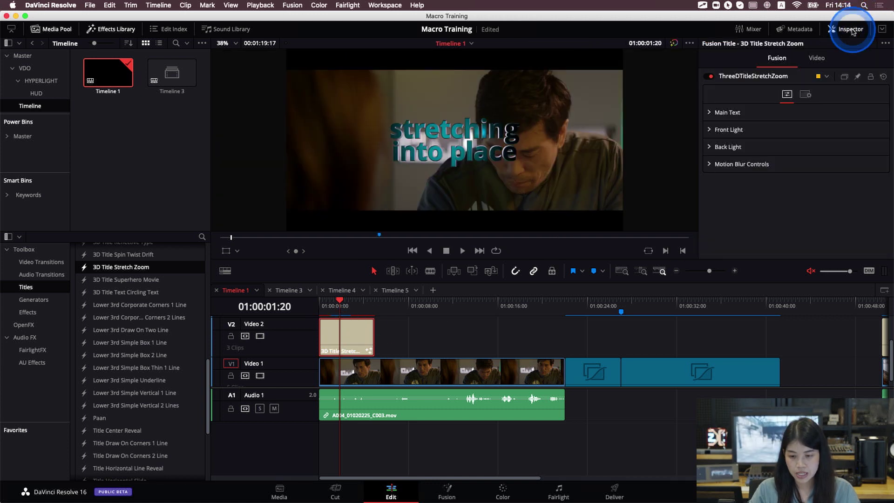
pyautogui.click(710, 114)
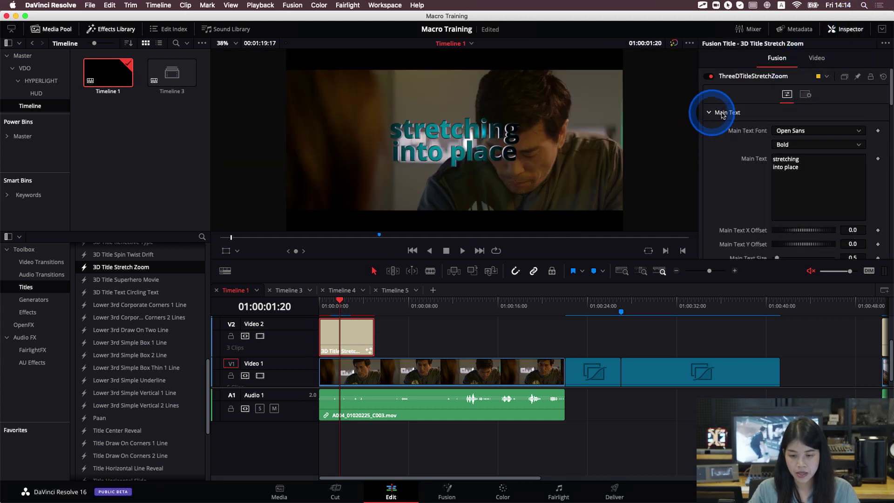
pyautogui.click(804, 166)
pyautogui.moveTo(807, 156); pyautogui.dragTo(760, 156)
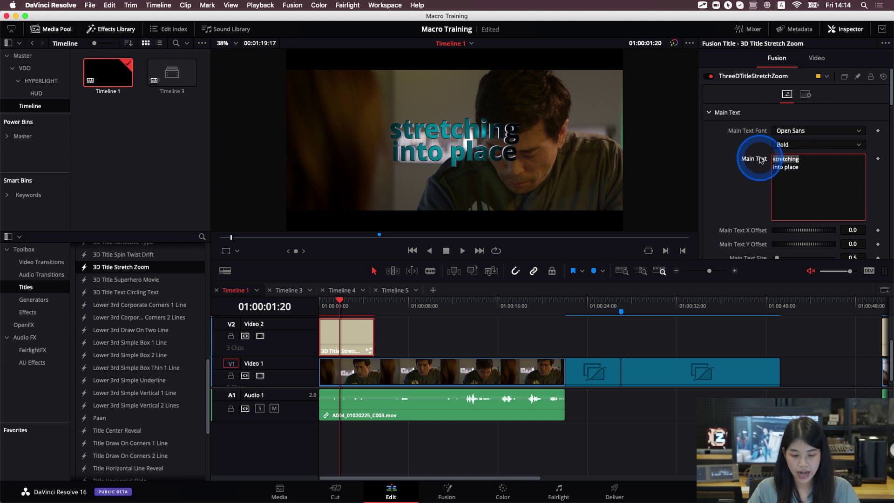
pyautogui.write('DaVinci')
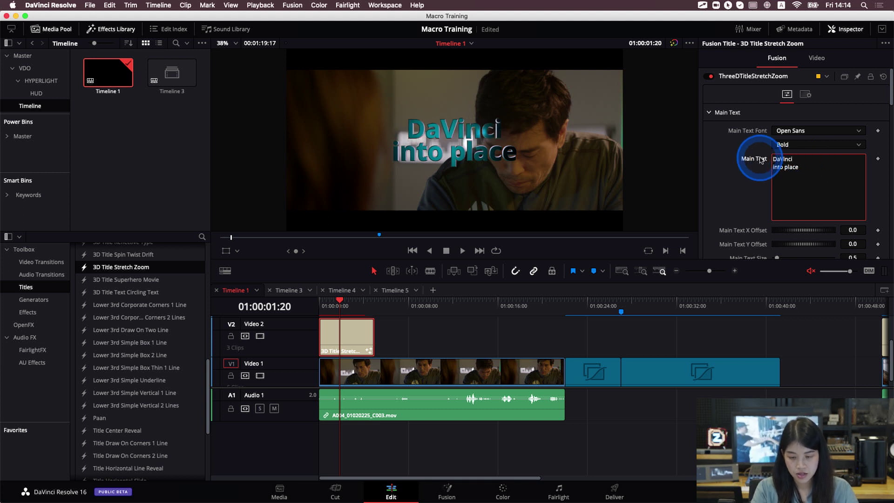
pyautogui.write(' Resvole')
pyautogui.press('BackSpace')
pyautogui.press('BackSpace')
pyautogui.press('BackSpace')
pyautogui.press('BackSpace')
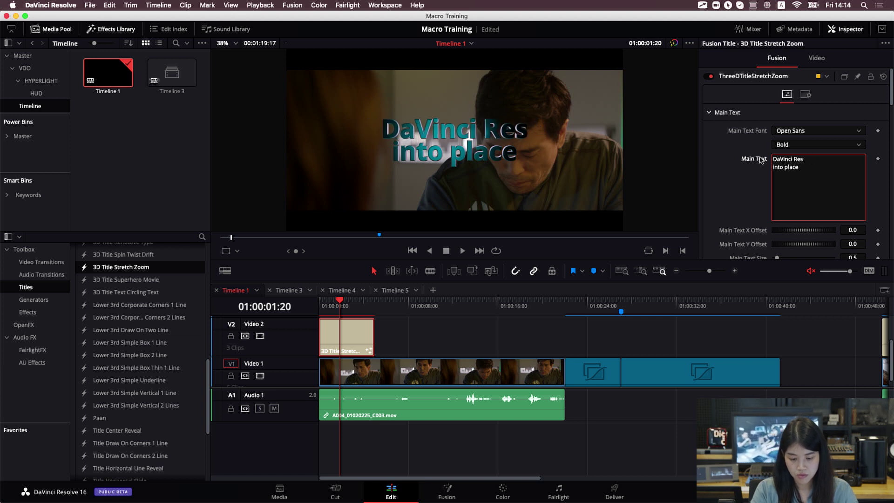
pyautogui.write('olve')
pyautogui.click(779, 170)
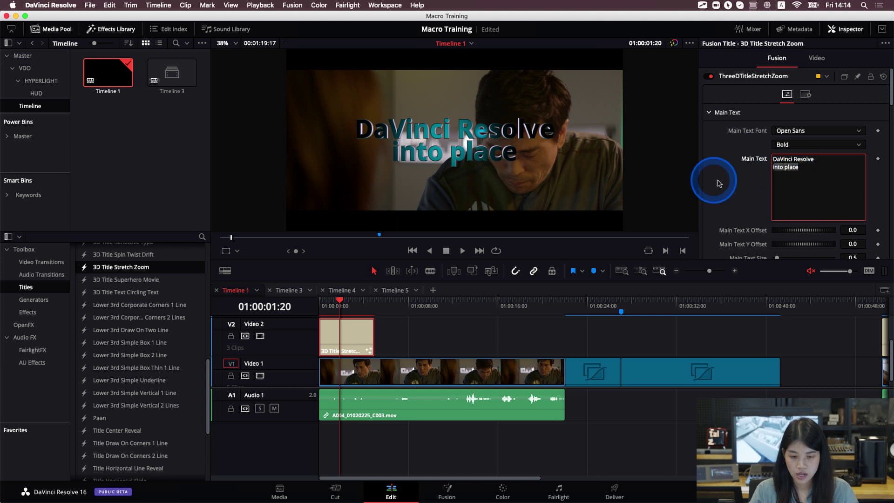
# - Set the title's Main Text Size to 0.63 and bring its text color settings into view
pyautogui.moveTo(891, 98); pyautogui.dragTo(890, 114)
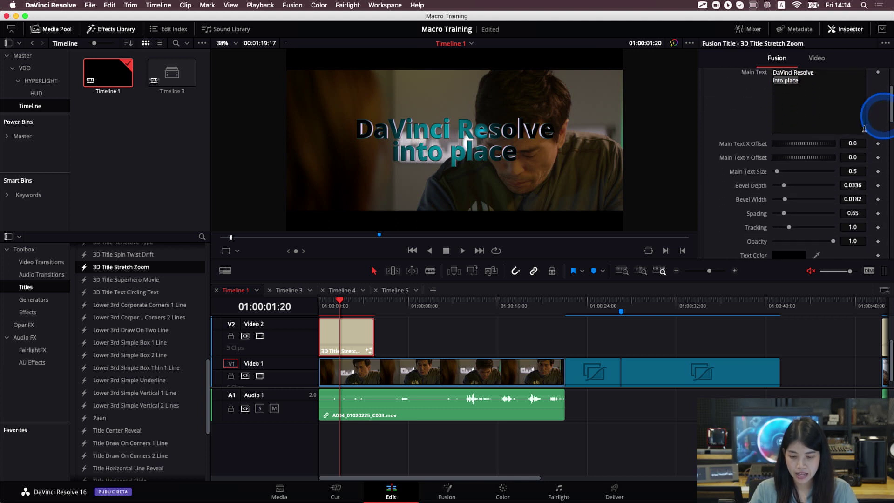
pyautogui.moveTo(782, 174); pyautogui.dragTo(778, 172)
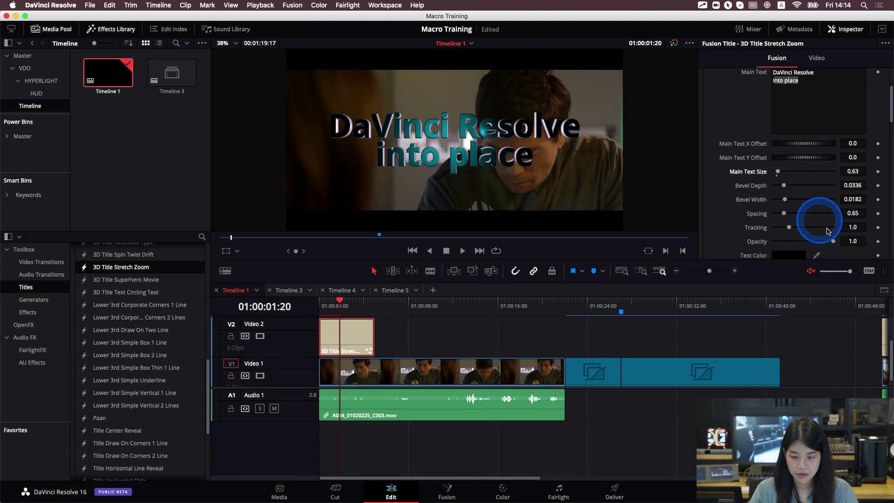
pyautogui.moveTo(890, 117); pyautogui.dragTo(890, 127)
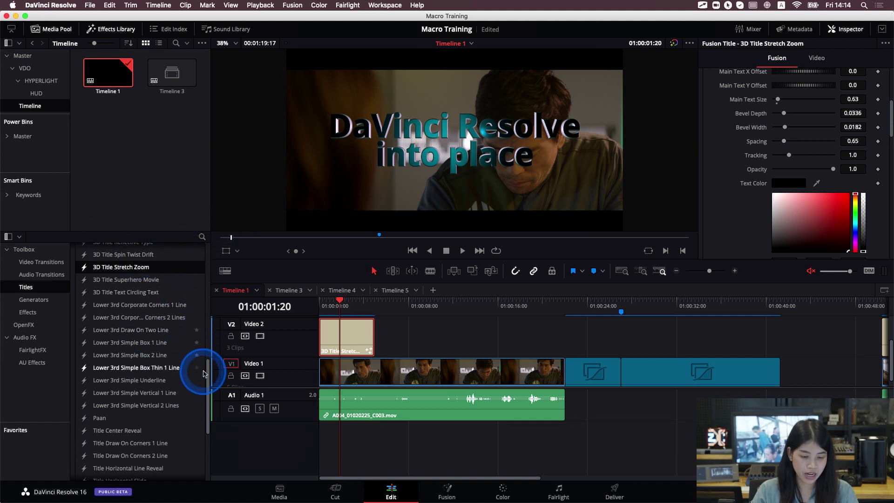
# - Add the 3D Title Neon Outlines title to Video 2 at 01:00:07:06 and show its settings with the playhead at 01:00:08:07
pyautogui.moveTo(208, 372); pyautogui.dragTo(208, 340)
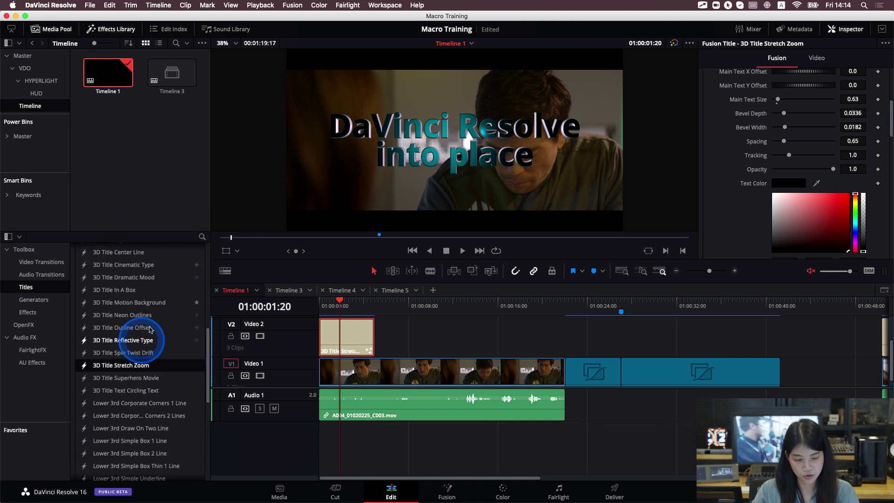
pyautogui.moveTo(142, 314); pyautogui.dragTo(400, 333)
pyautogui.click(401, 305)
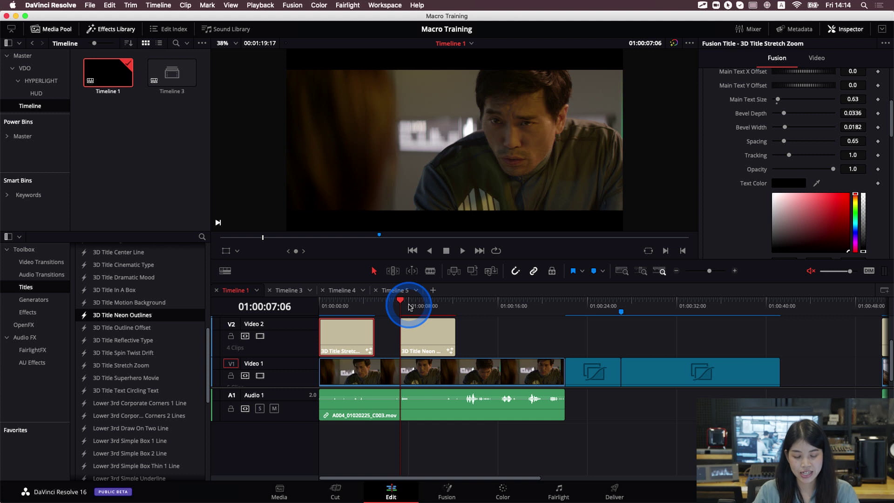
pyautogui.click(409, 306)
pyautogui.moveTo(409, 305)
pyautogui.mouseDown()
pyautogui.moveTo(427, 303)
pyautogui.moveTo(411, 302)
pyautogui.mouseUp()
pyautogui.click(419, 334)
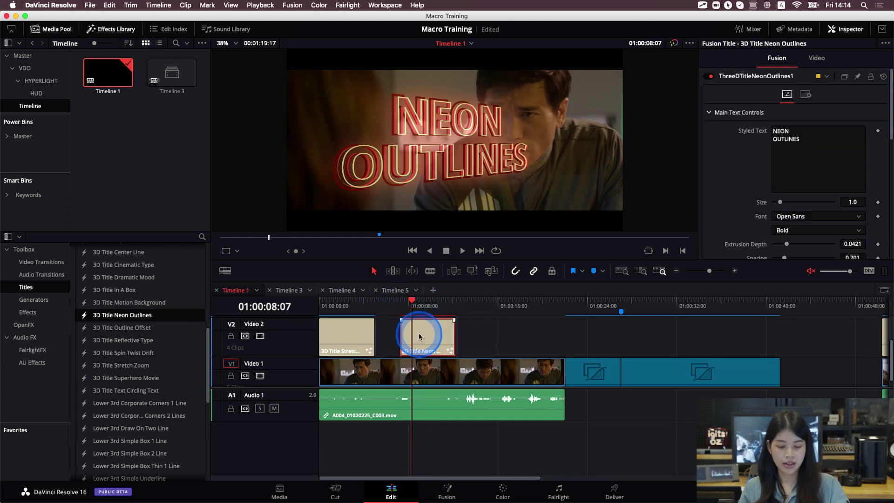
# - Delete the two 3D titles from Video 2 and save the project
pyautogui.click(320, 307)
pyautogui.click(340, 340)
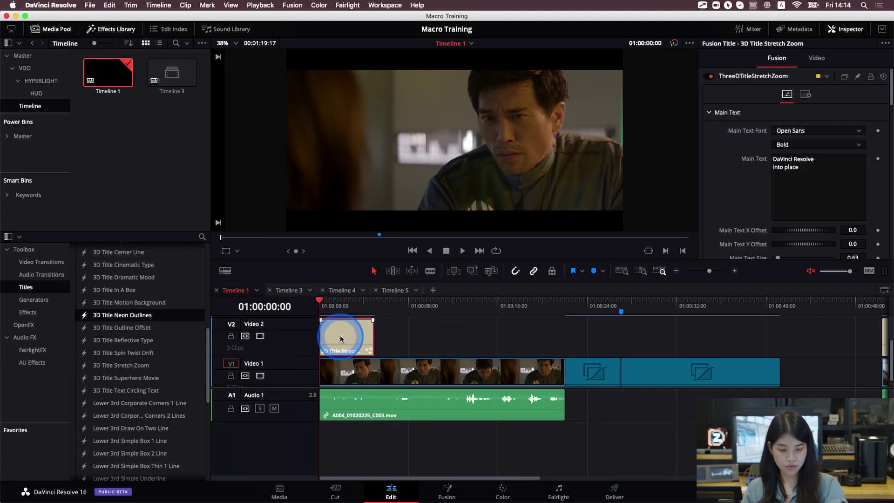
pyautogui.press('BackSpace')
pyautogui.press('super+s')
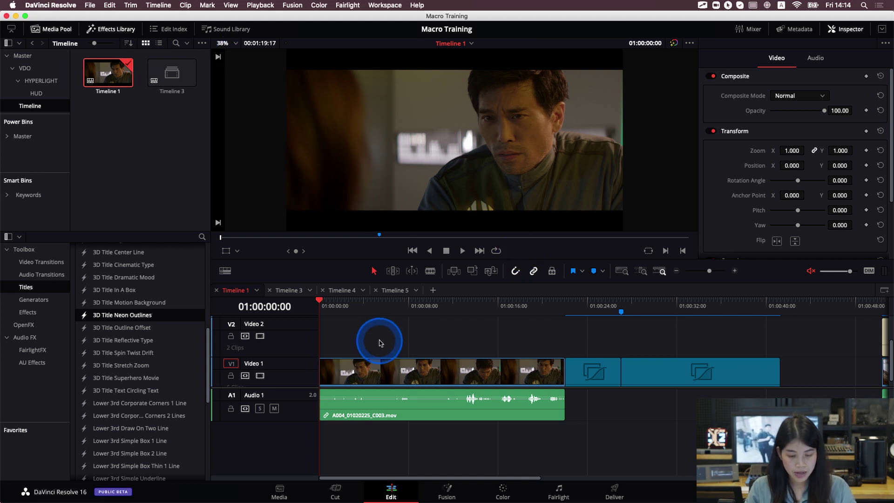
# - Move the playhead to 01:00:08:05 and open the A004_01020225_C003.mov clip there on the Fusion page
pyautogui.click(411, 305)
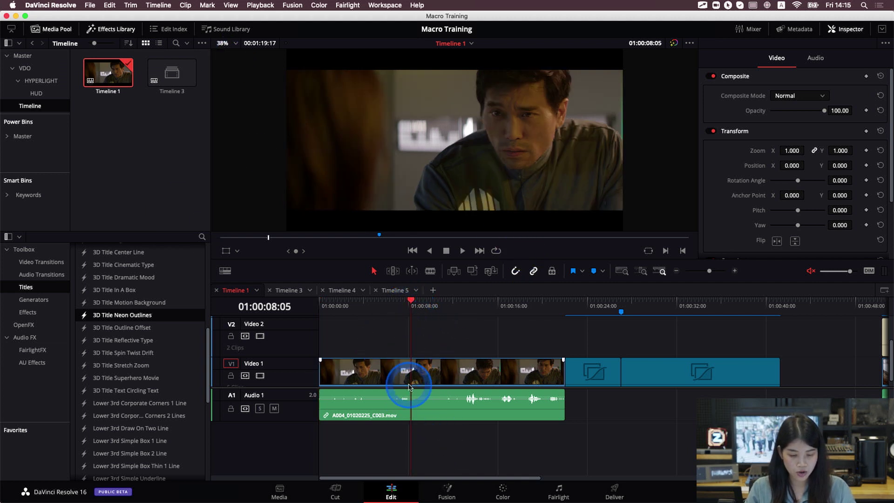
pyautogui.click(446, 487)
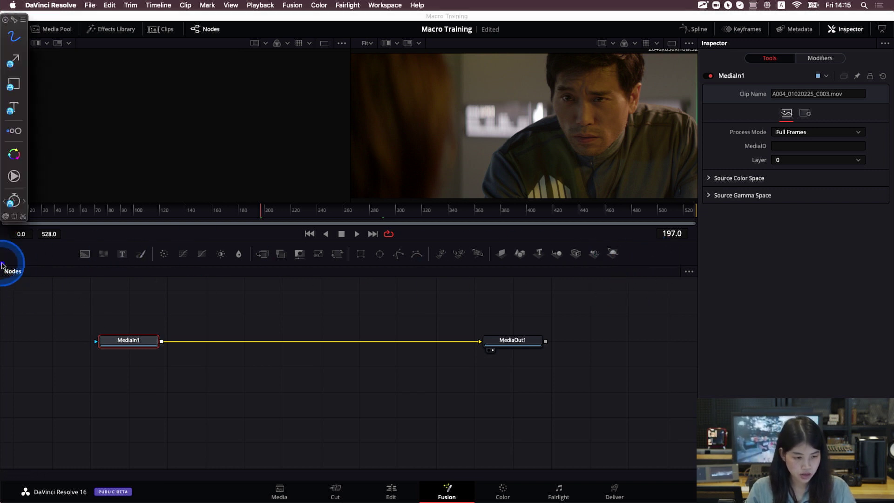
pyautogui.click(14, 84)
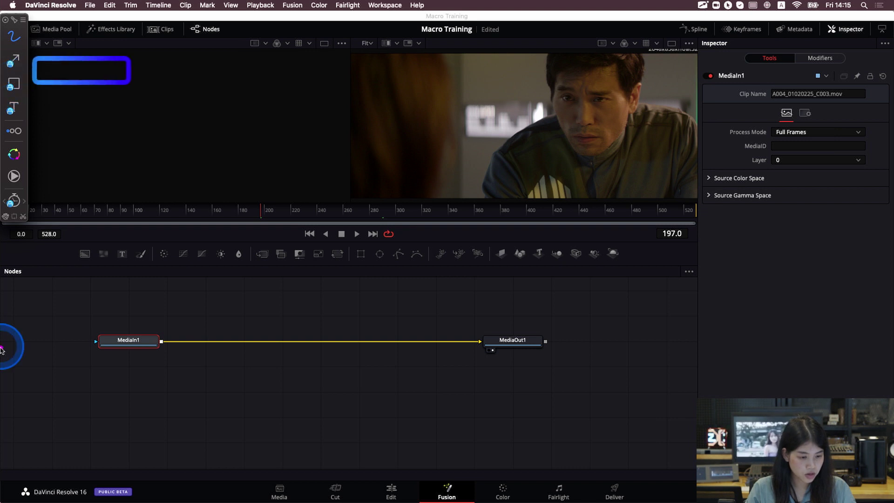
pyautogui.moveTo(22, 288); pyautogui.dragTo(579, 393)
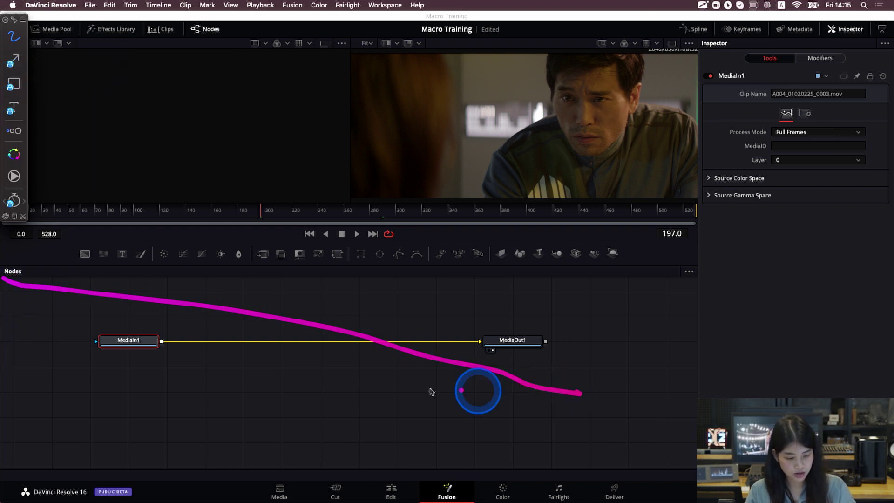
pyautogui.press('Escape')
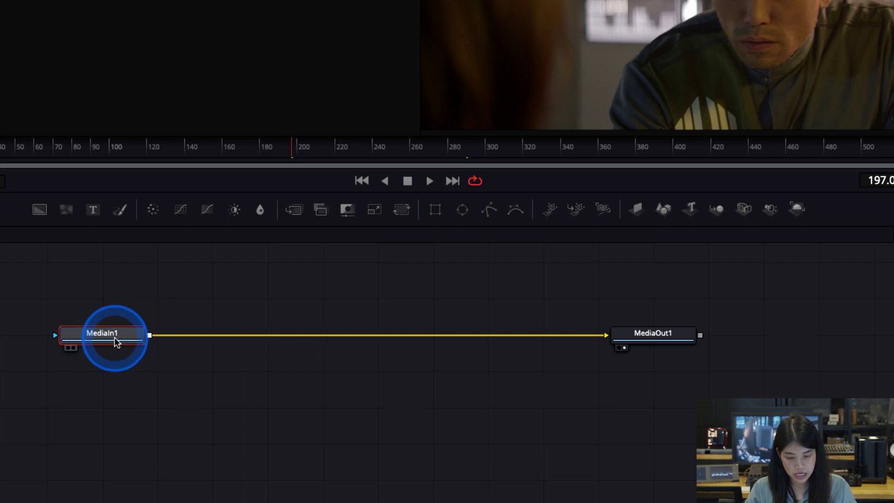
# - Insert a Color Corrector node between MediaIn1 and MediaOut1
pyautogui.moveTo(684, 347)
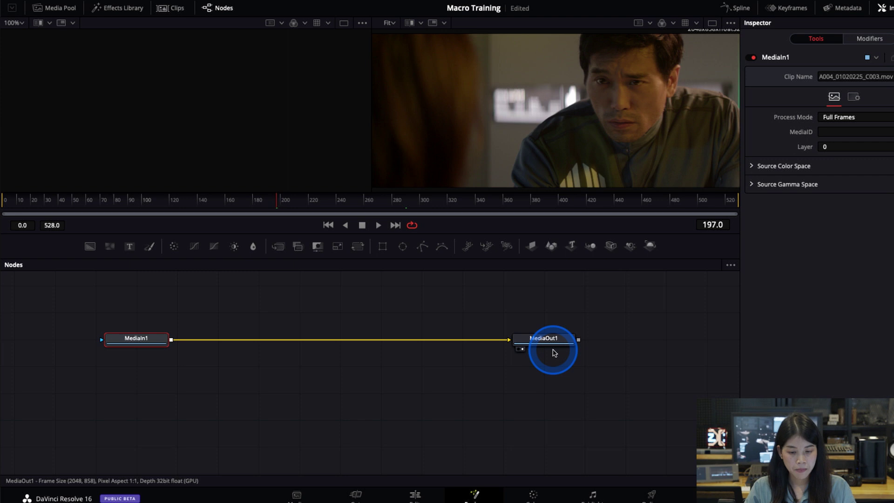
pyautogui.moveTo(554, 353)
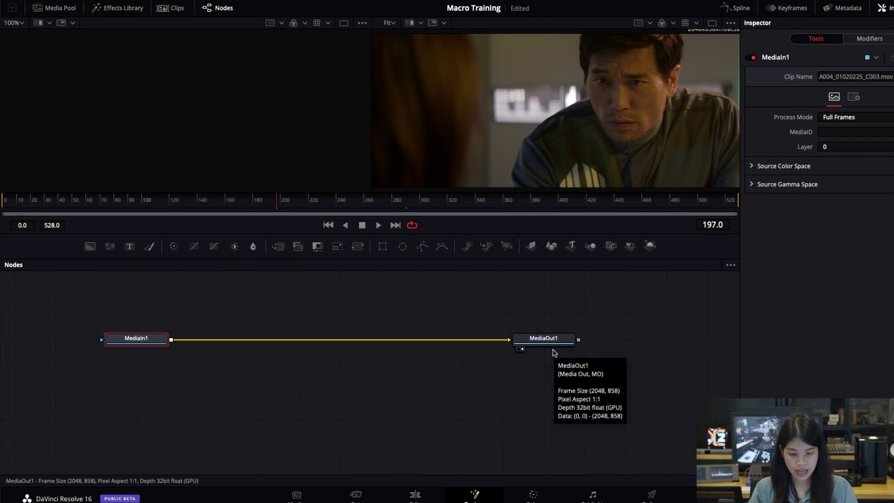
pyautogui.click(554, 353)
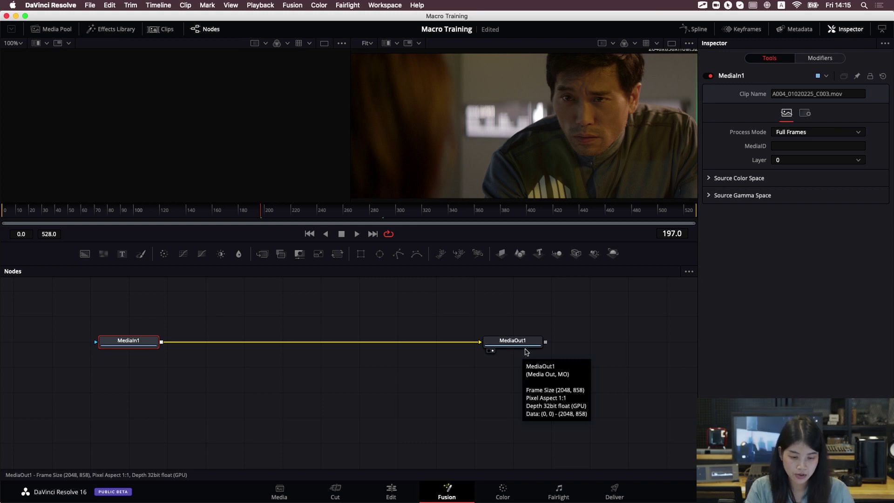
pyautogui.hotkey('shift', 'space')
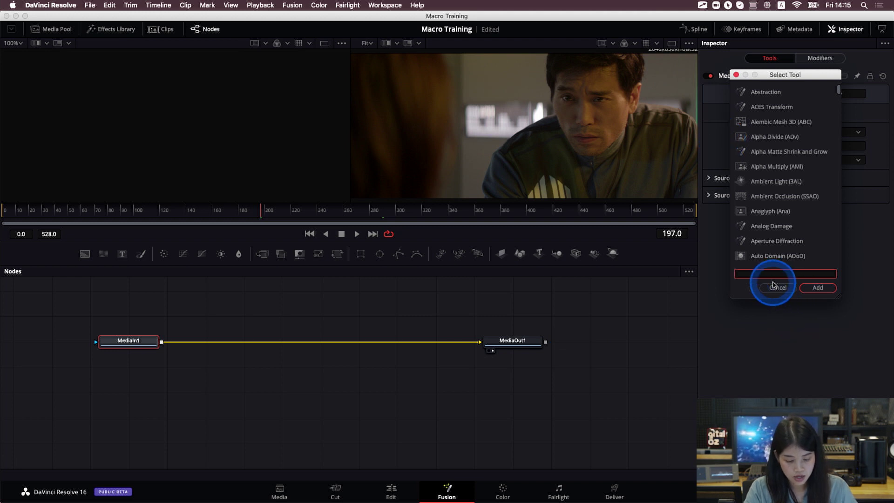
pyautogui.write('col')
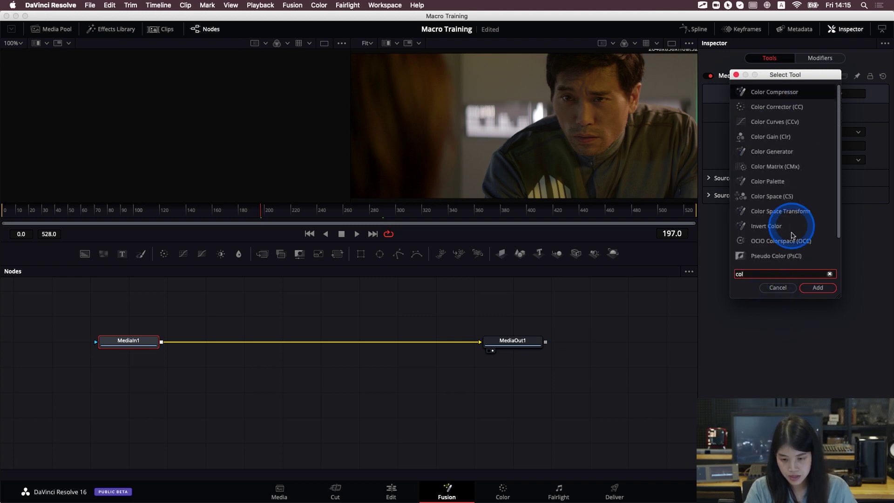
pyautogui.click(776, 108)
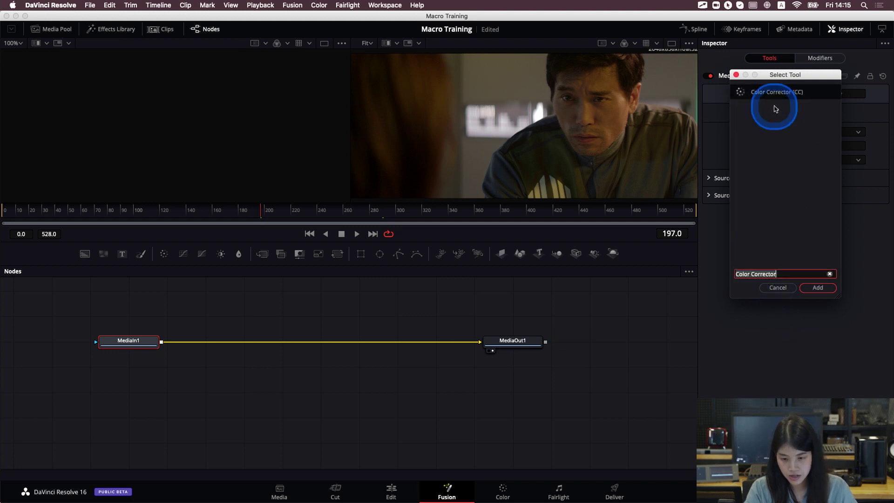
pyautogui.click(815, 287)
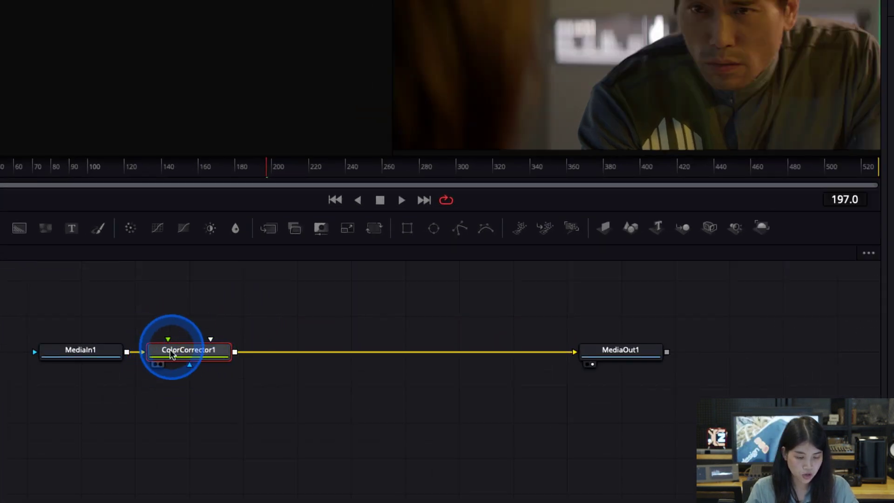
# - Space the Color Corrector node away from MediaIn1 and tint its master color toward magenta, with tint about -0.21 and strength about 0.24
pyautogui.moveTo(189, 350); pyautogui.dragTo(216, 355)
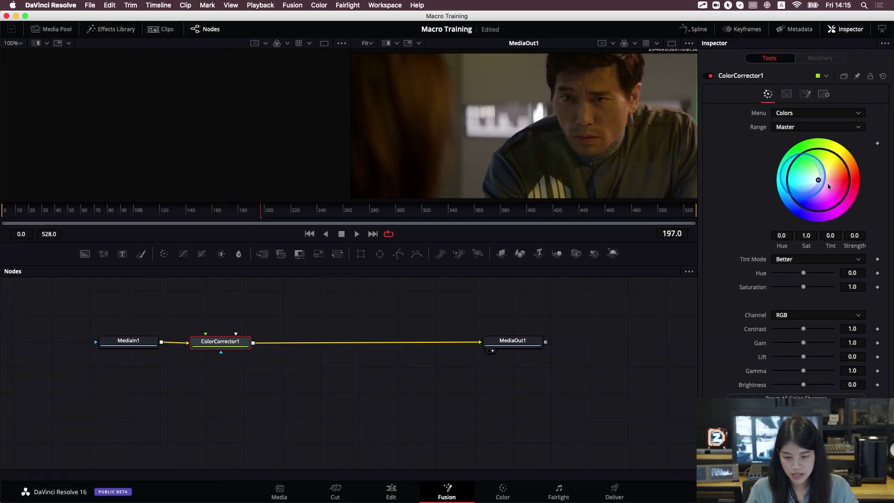
pyautogui.moveTo(818, 180); pyautogui.dragTo(822, 190)
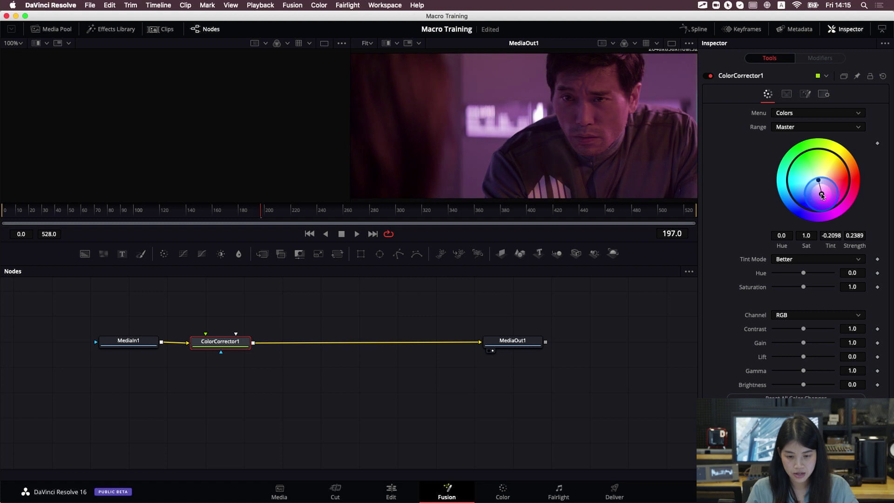
# - Show MediaIn1 in the empty viewer and retint the Color Corrector's master color to tint about -0.12 and strength about 0.23
pyautogui.click(126, 343)
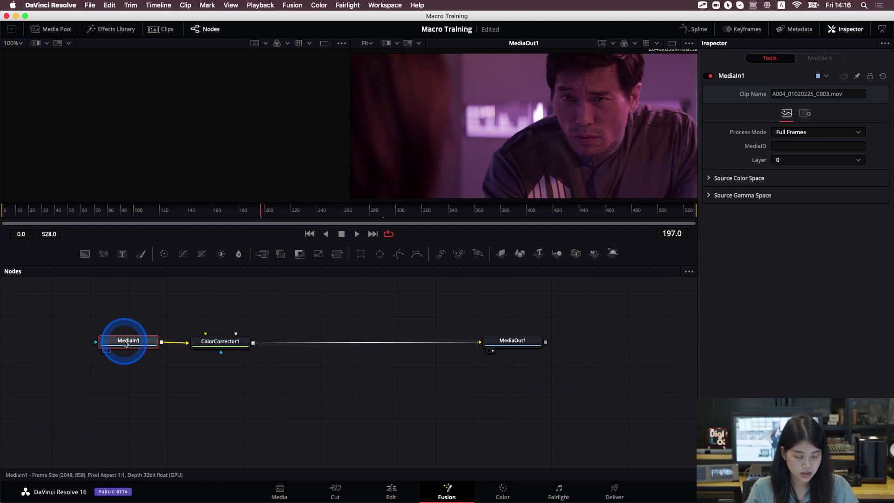
pyautogui.press('1')
pyautogui.click(231, 345)
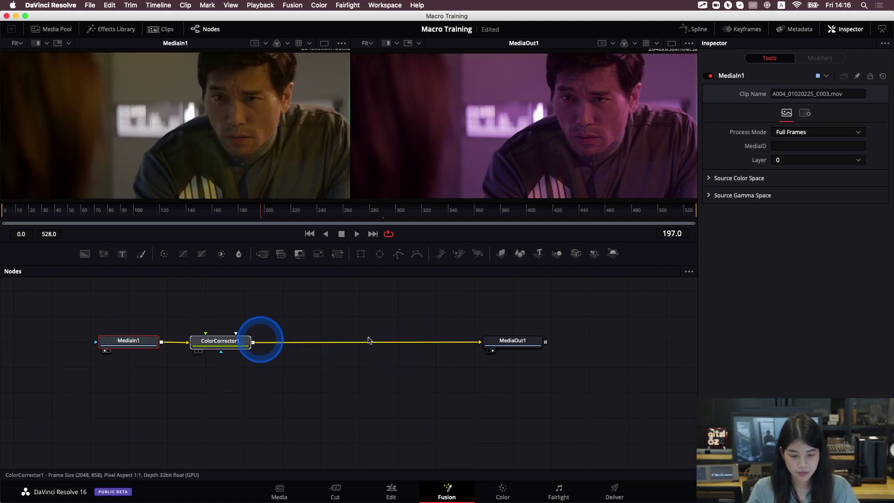
pyautogui.click(591, 352)
pyautogui.moveTo(821, 194)
pyautogui.mouseDown()
pyautogui.moveTo(811, 185)
pyautogui.moveTo(830, 191)
pyautogui.mouseUp()
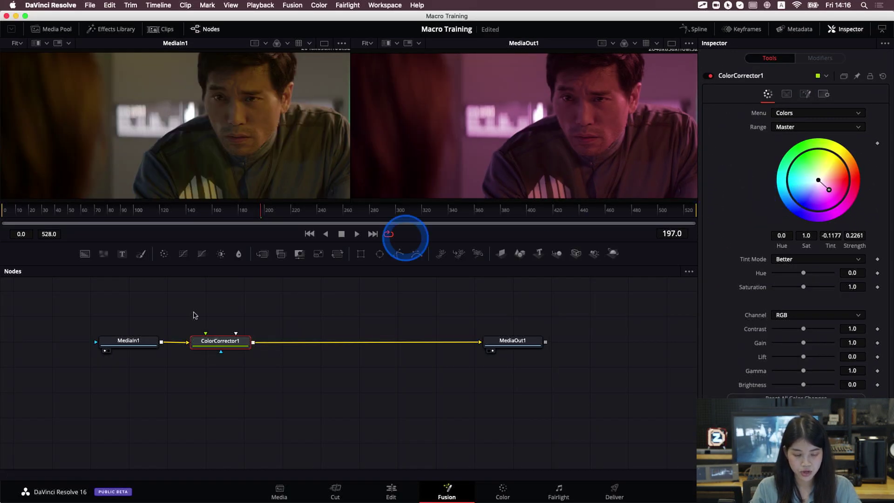
# - Delete the Color Corrector node between MediaIn1 and MediaOut1, leaving MediaIn1 selected
pyautogui.click(223, 347)
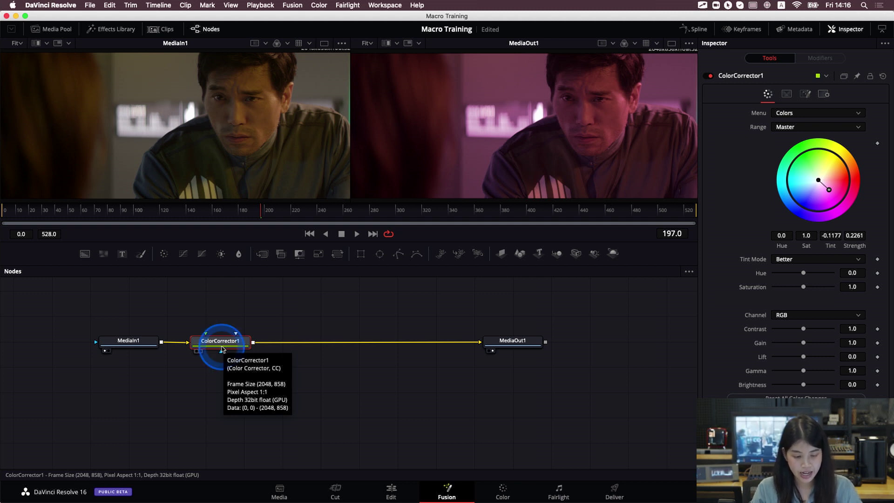
pyautogui.click(315, 375)
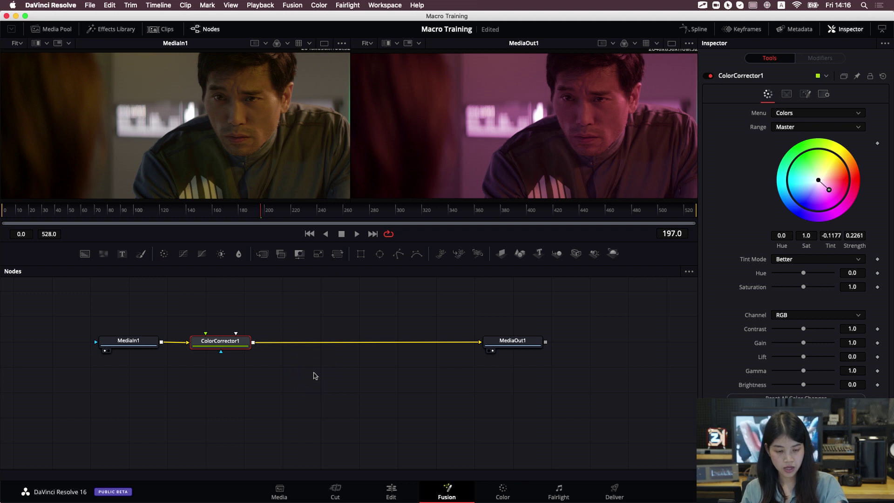
pyautogui.press('Delete')
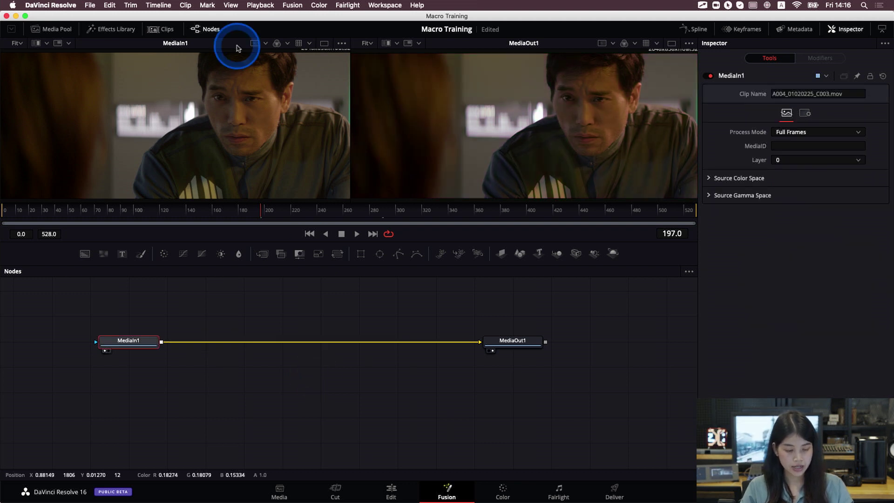
pyautogui.click(134, 341)
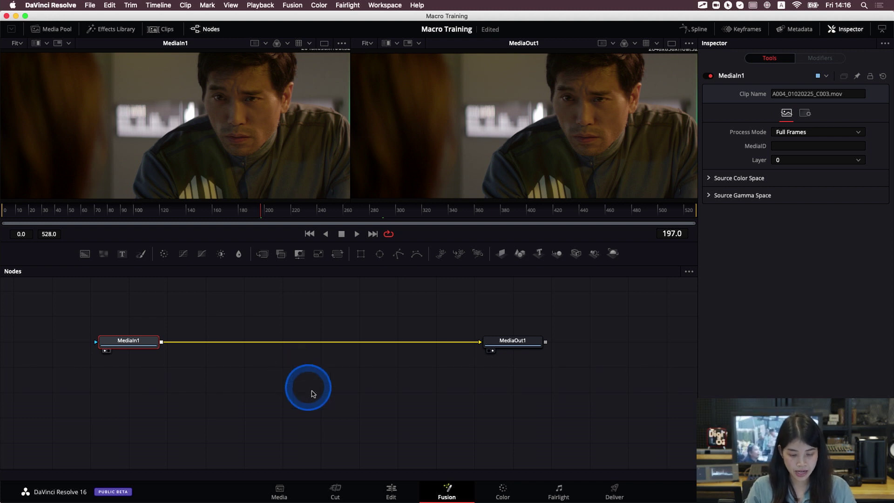
# - On the Edit page, add a Fusion Composition effect to Video 1 directly after the existing Fusion Composition clips, at 01:00:41:07
pyautogui.click(381, 490)
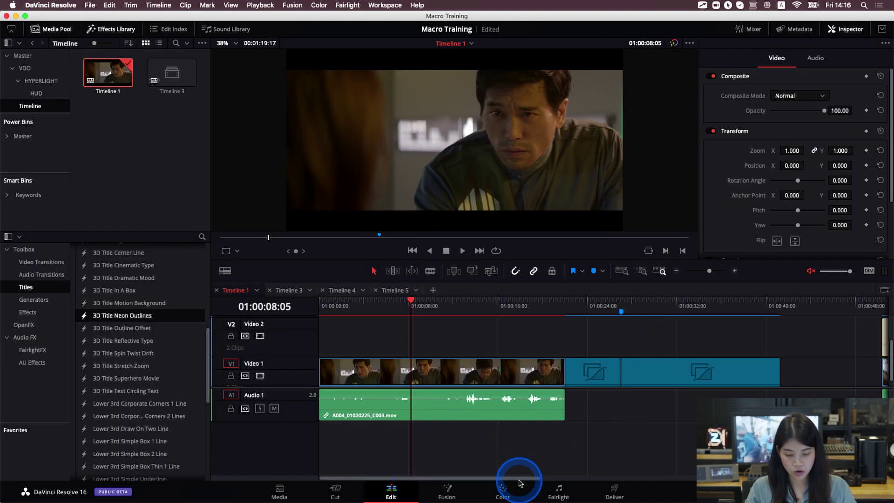
pyautogui.moveTo(522, 478); pyautogui.dragTo(569, 479)
pyautogui.moveTo(722, 388); pyautogui.dragTo(722, 394)
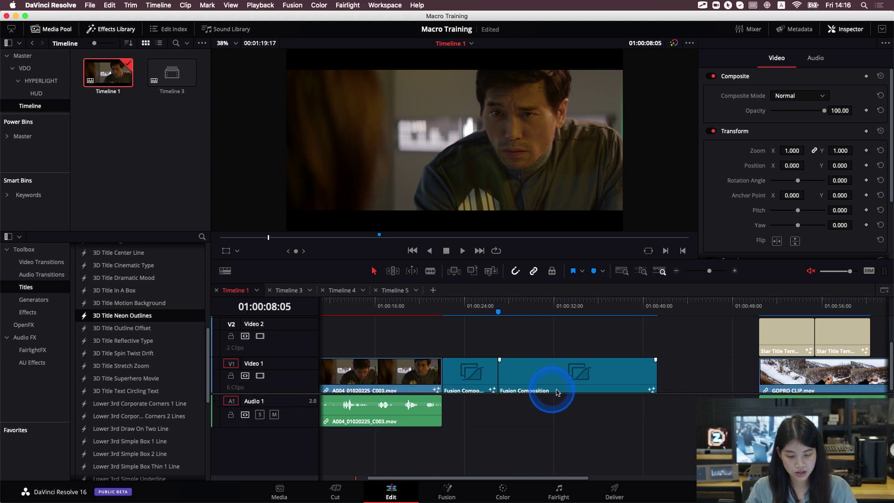
pyautogui.moveTo(511, 363)
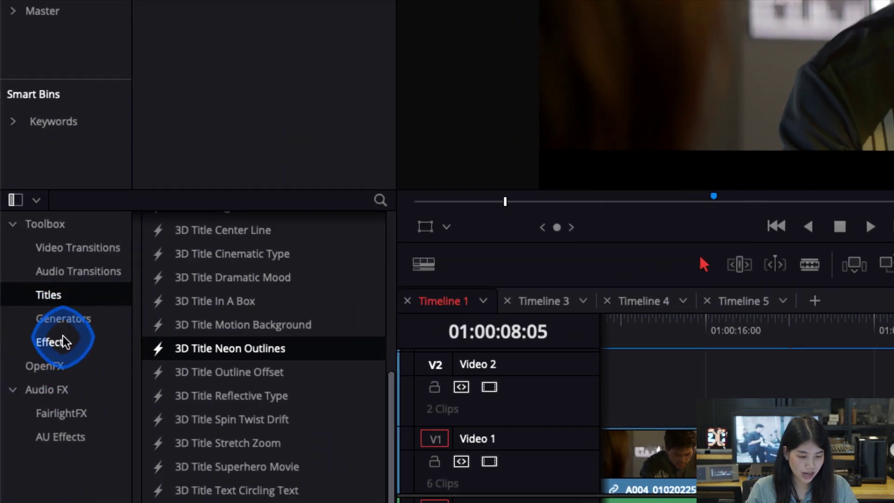
pyautogui.click(63, 341)
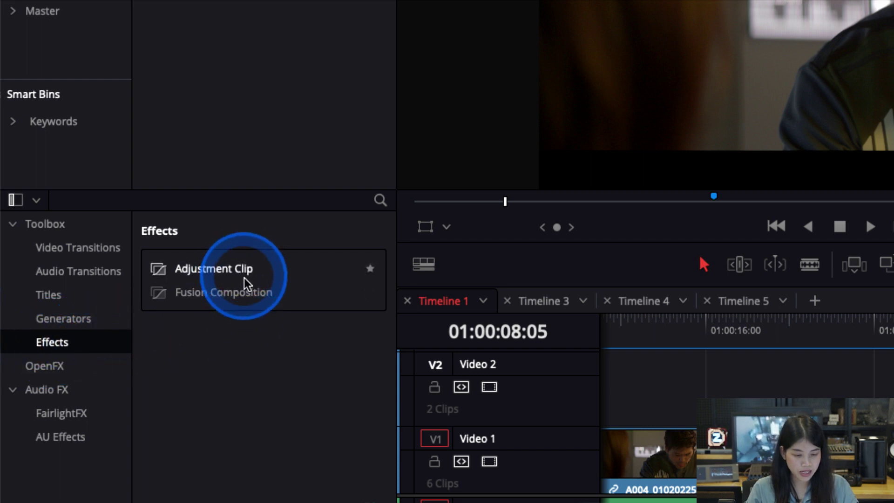
pyautogui.moveTo(246, 299); pyautogui.dragTo(251, 319)
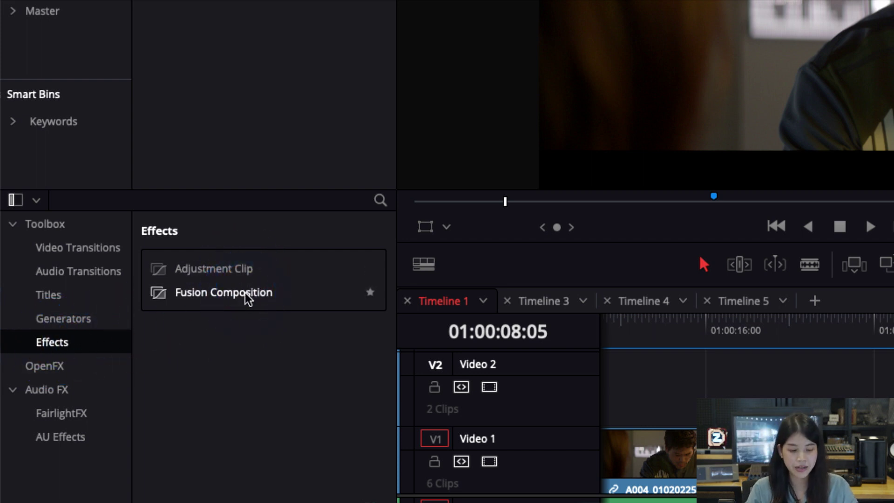
pyautogui.moveTo(139, 311); pyautogui.dragTo(694, 387)
pyautogui.moveTo(687, 320)
pyautogui.mouseDown()
pyautogui.moveTo(699, 326)
pyautogui.moveTo(688, 326)
pyautogui.mouseUp()
# - Open the new Fusion Composition on the Fusion page and move its MediaOut1 node farther along the graph to leave room before it
pyautogui.click(703, 395)
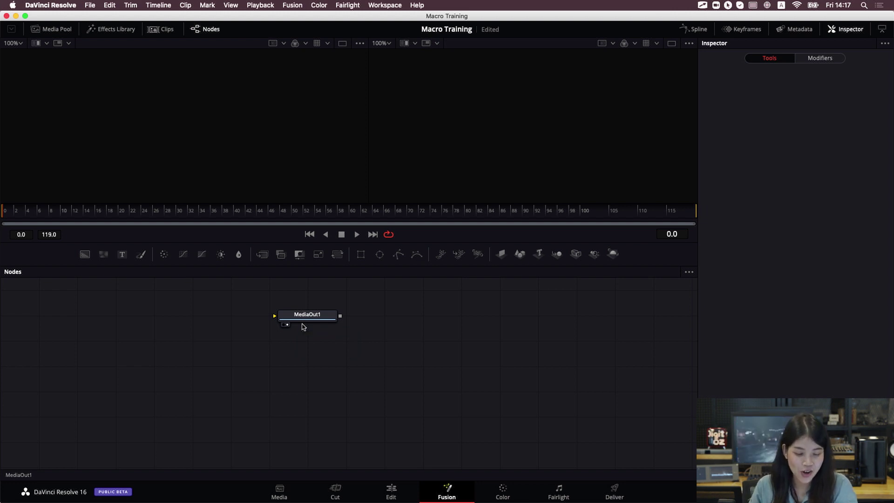
pyautogui.moveTo(309, 319); pyautogui.dragTo(531, 327)
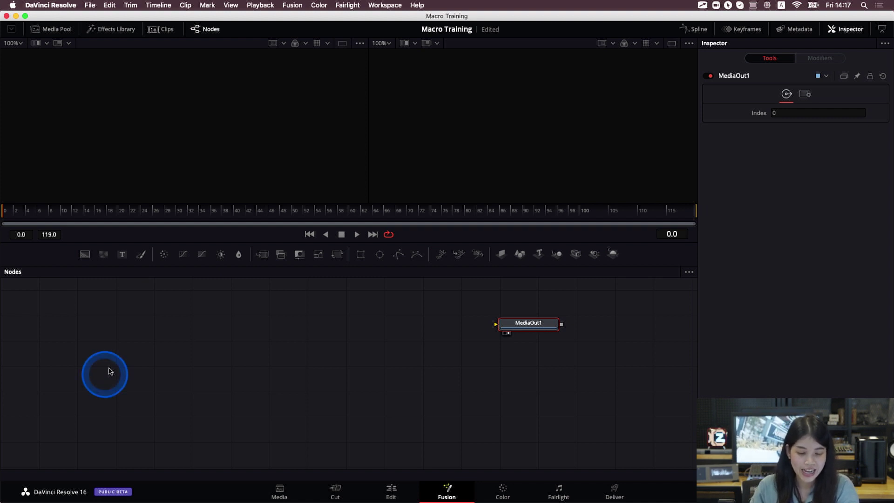
pyautogui.click(520, 317)
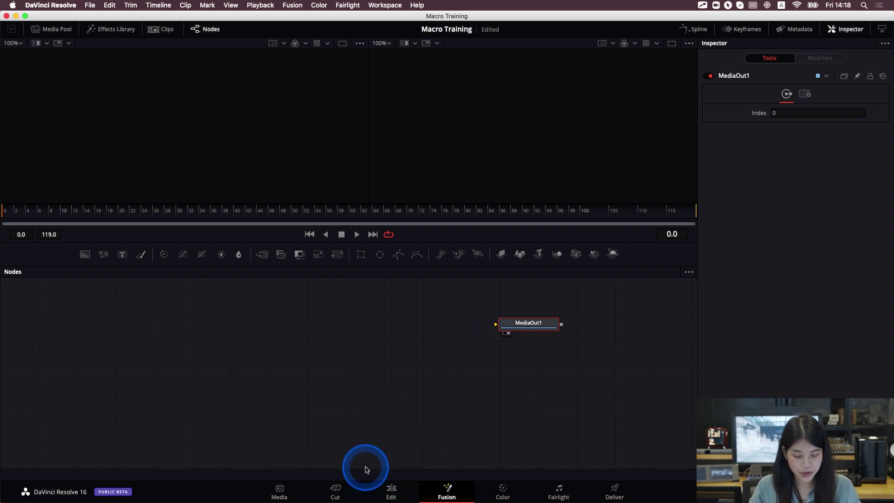
# - Return to the Edit page and play the first Fusion Composition clip on Video 1 from 01:00:22:01
pyautogui.click(390, 493)
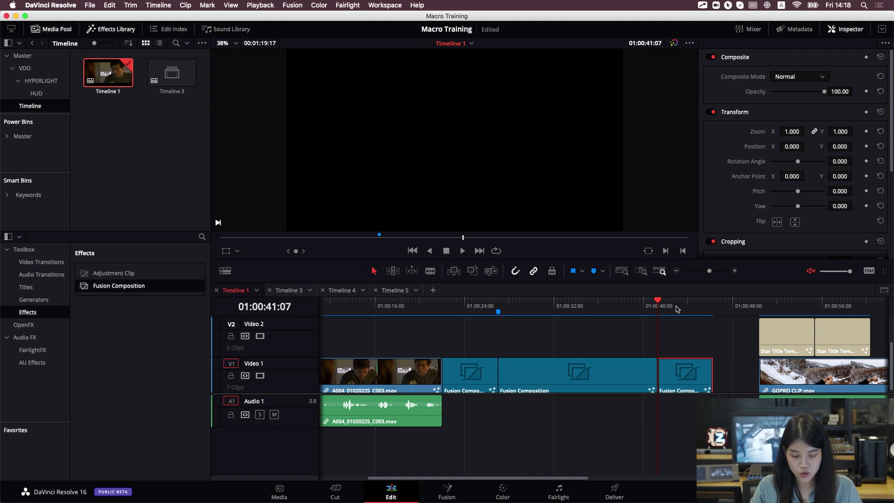
pyautogui.click(445, 308)
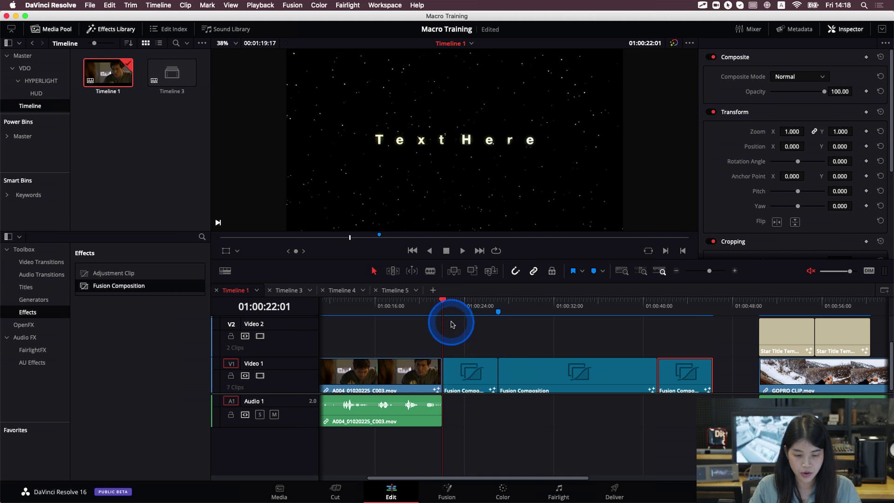
pyautogui.press('space')
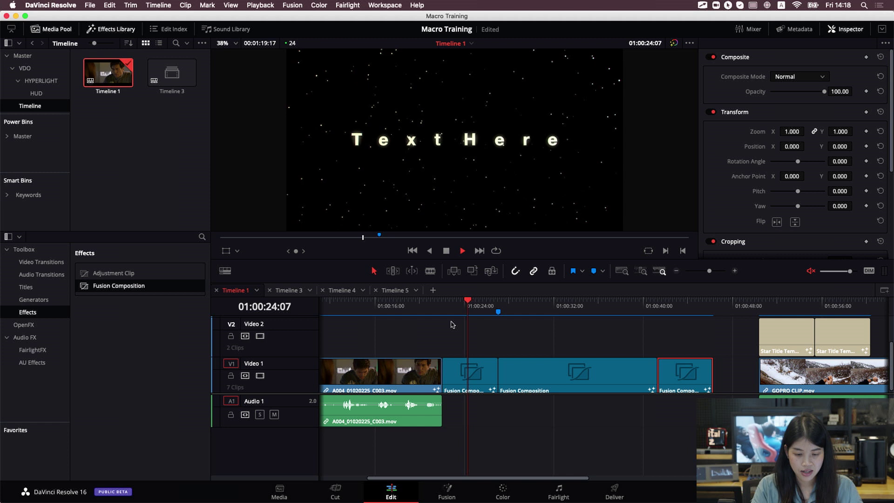
pyautogui.press('space')
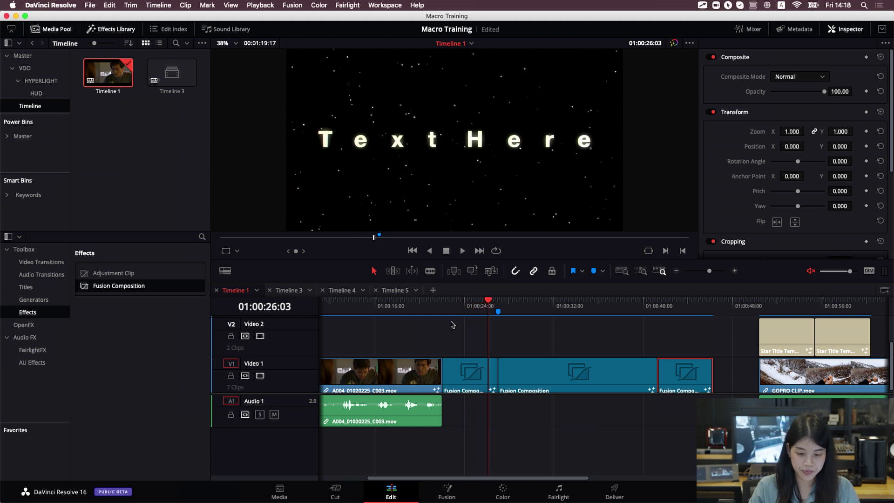
# - Select the first Fusion Composition clip, place the playhead at 01:00:23:18, and open the clip on the Fusion page
pyautogui.click(467, 308)
pyautogui.click(468, 373)
pyautogui.click(460, 309)
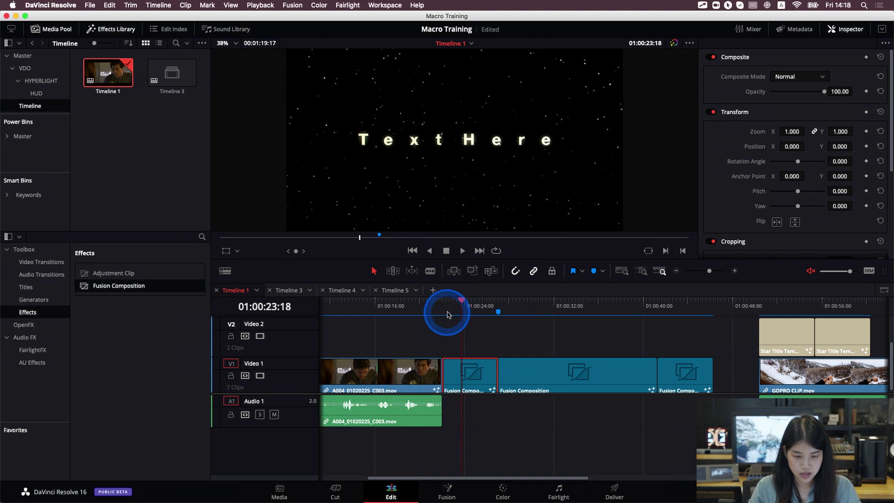
pyautogui.click(422, 424)
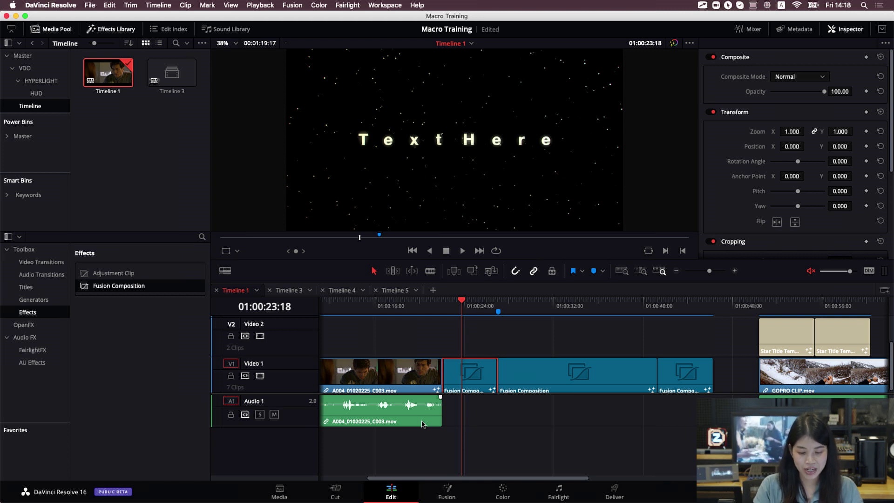
pyautogui.click(443, 494)
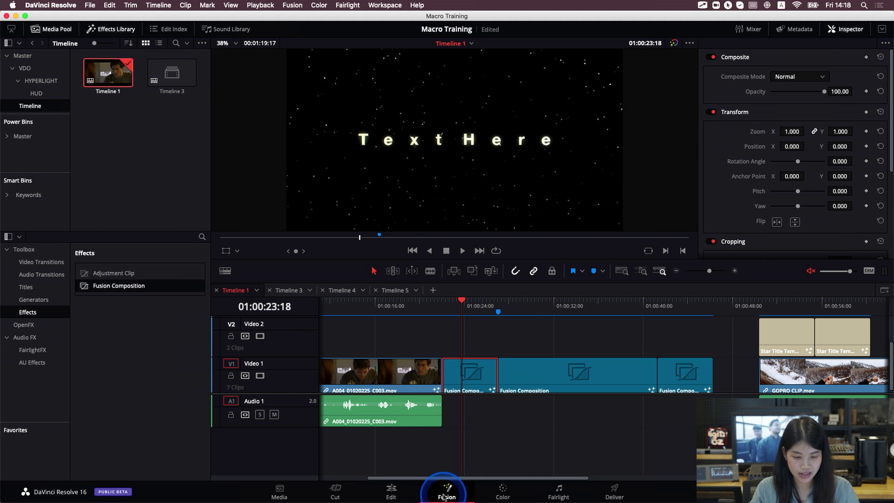
pyautogui.click(421, 442)
# - Examine the composition's whole node tree and the settings of the pEmitter1, pTurbulence1 and pRender1 nodes
pyautogui.hscroll(-8, 228, 415)
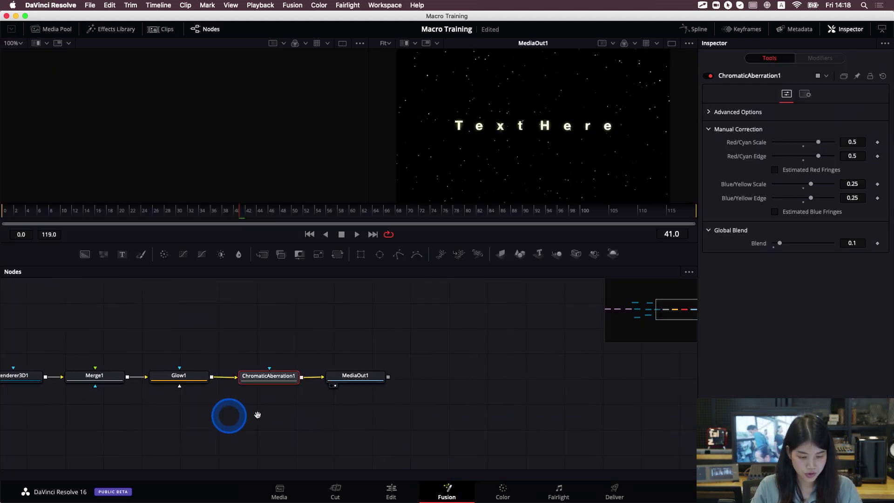
pyautogui.moveTo(171, 408); pyautogui.dragTo(319, 411)
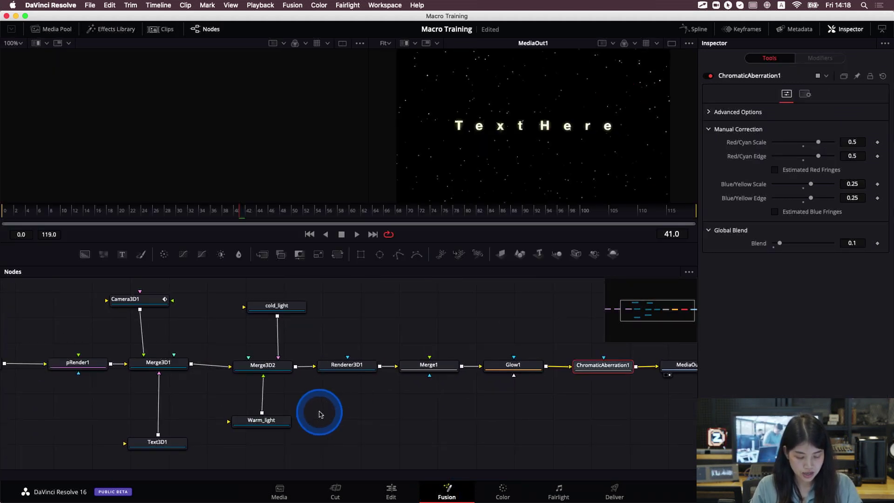
pyautogui.scroll(-4, 319, 414)
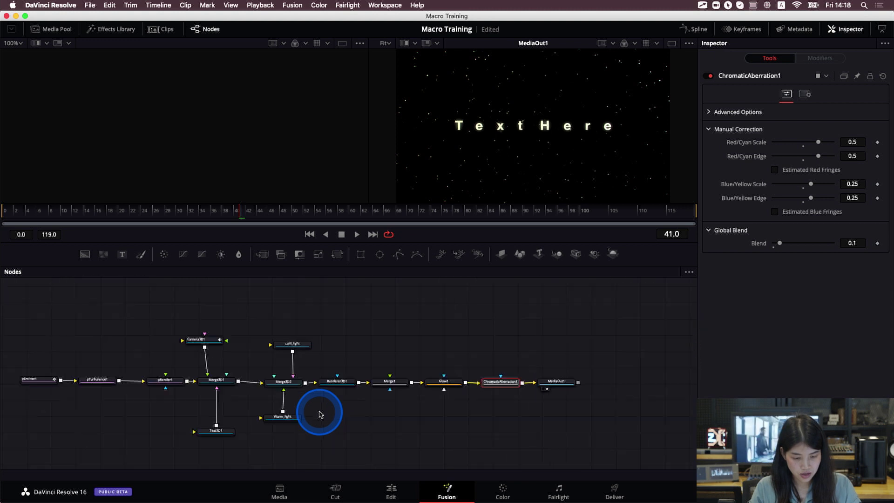
pyautogui.scroll(4, 320, 414)
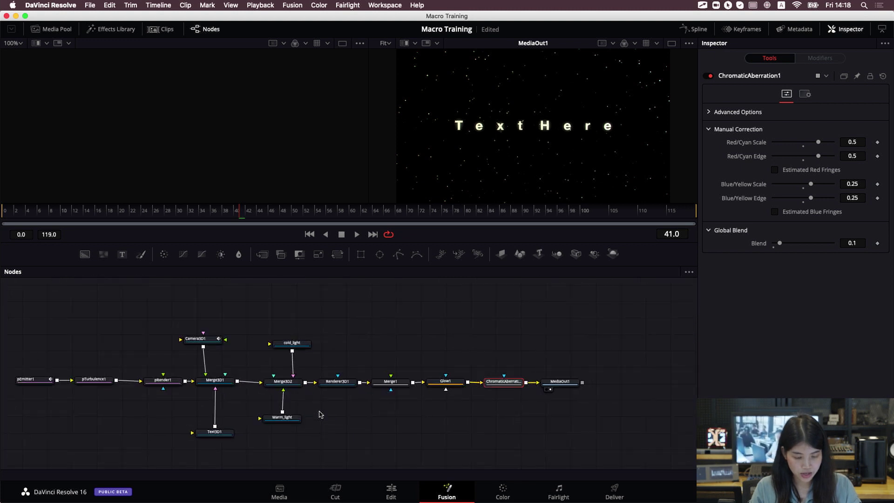
pyautogui.moveTo(314, 417); pyautogui.dragTo(366, 396)
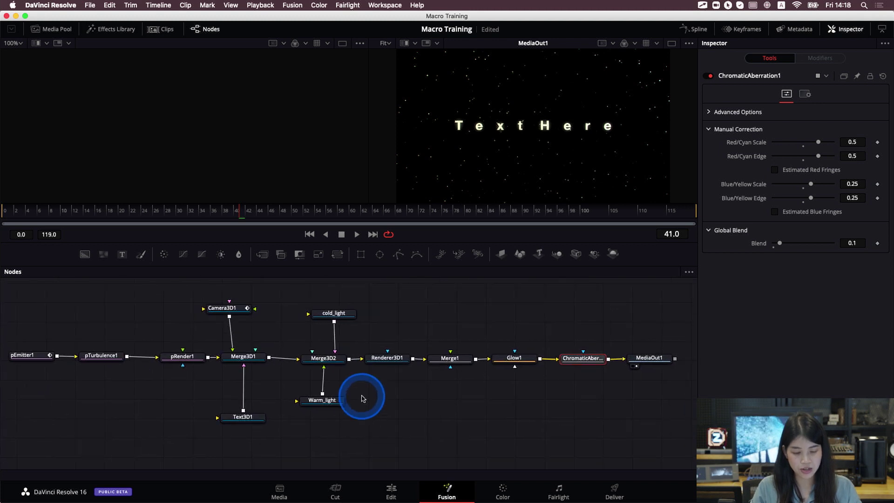
pyautogui.click(51, 356)
pyautogui.click(111, 356)
pyautogui.click(192, 356)
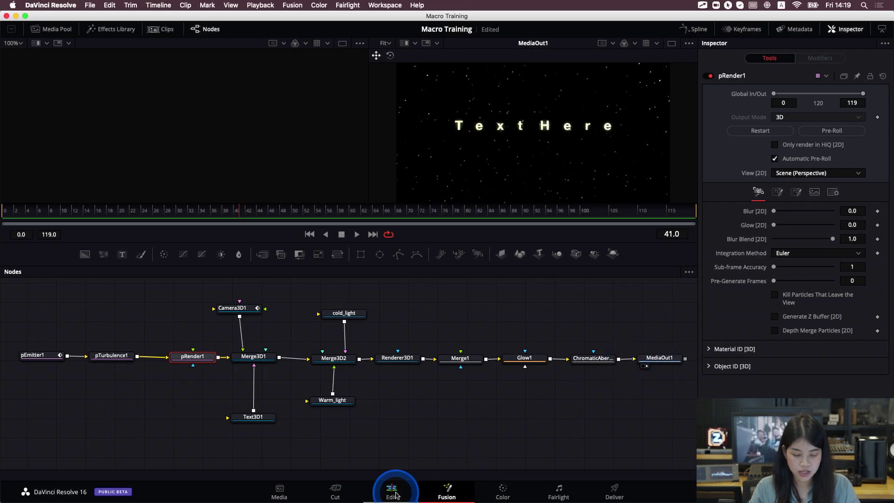
# - Go back to the Edit page and replay the starfield text composition from near its start, stopping at 01:00:26:05
pyautogui.click(395, 495)
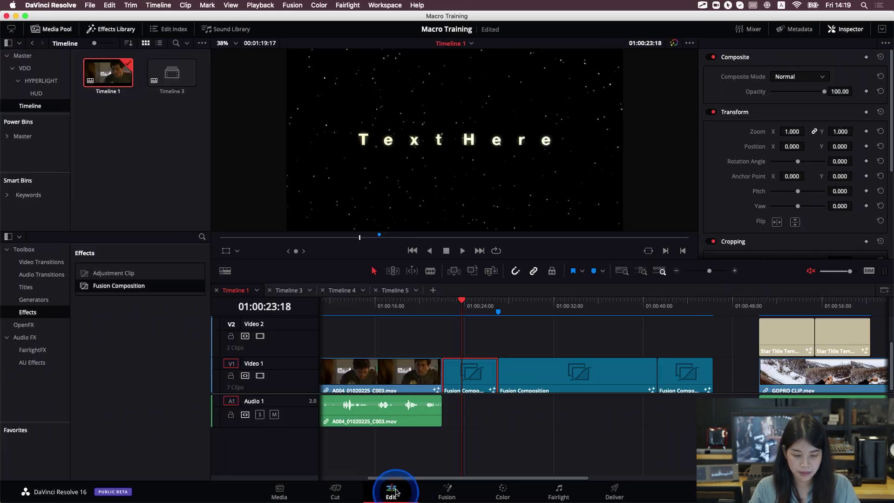
pyautogui.moveTo(463, 296); pyautogui.dragTo(451, 305)
pyautogui.press('space')
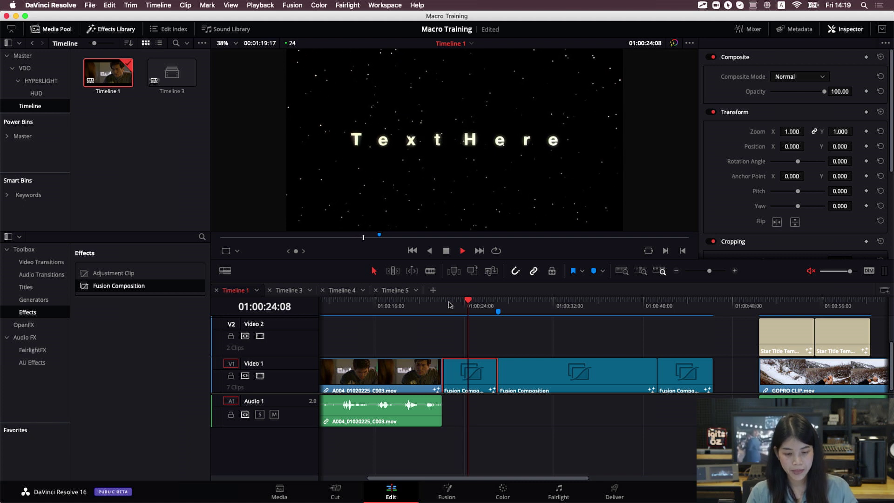
pyautogui.press('space')
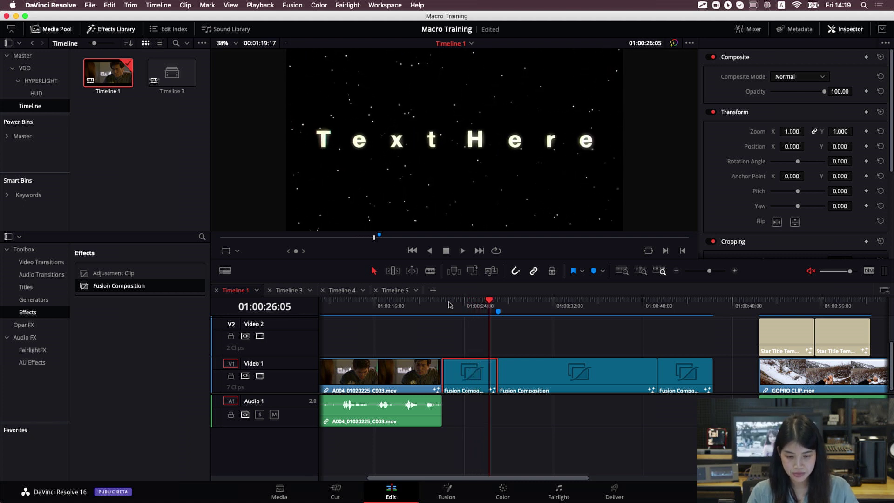
# - Reopen the starfield text composition on the Fusion page and look over its node tree from pEmitter1 onward
pyautogui.click(446, 490)
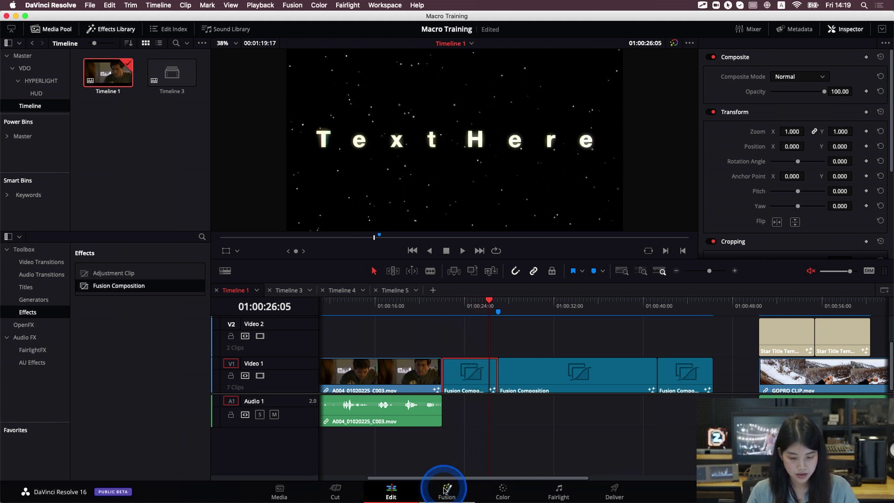
pyautogui.click(441, 419)
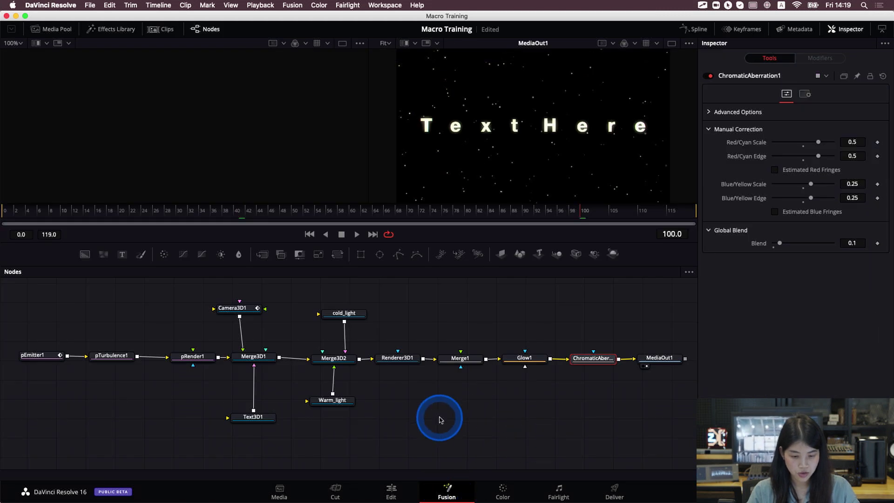
pyautogui.hscroll(-2, 421, 395)
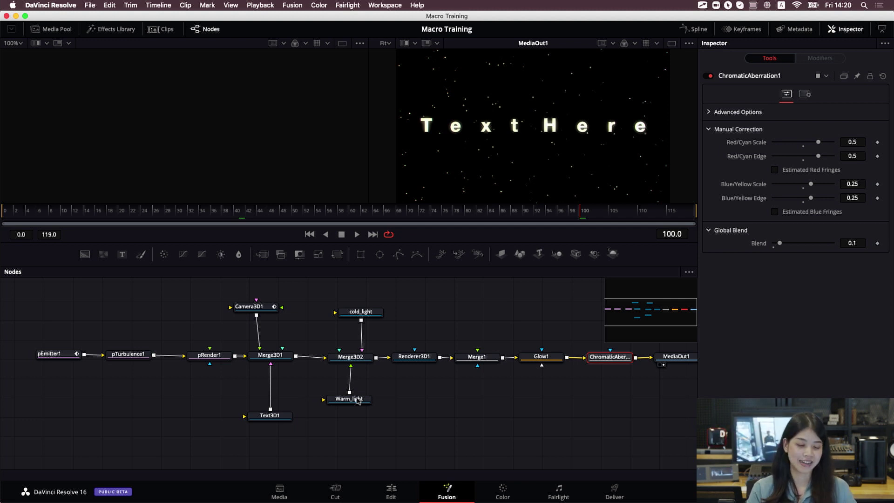
pyautogui.moveTo(178, 389); pyautogui.dragTo(194, 382)
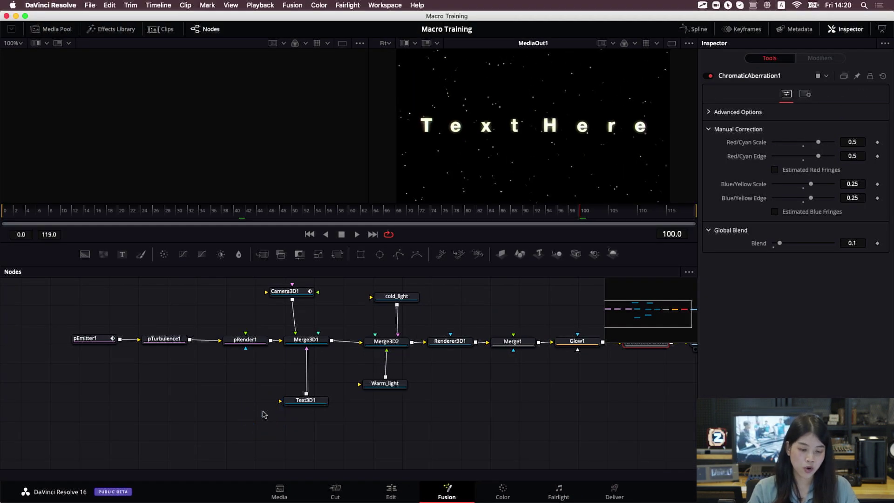
# - Open the Effects Library and show the Particles category of the Fusion tools
pyautogui.moveTo(236, 411); pyautogui.dragTo(269, 333)
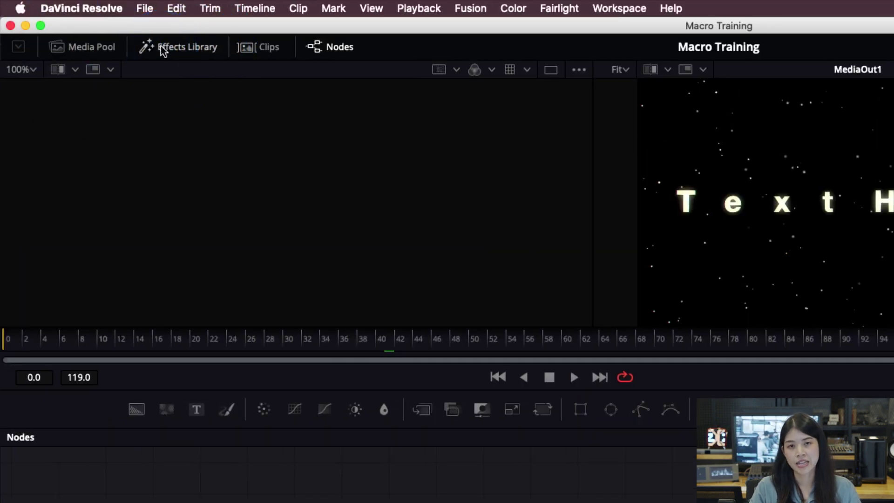
pyautogui.click(162, 50)
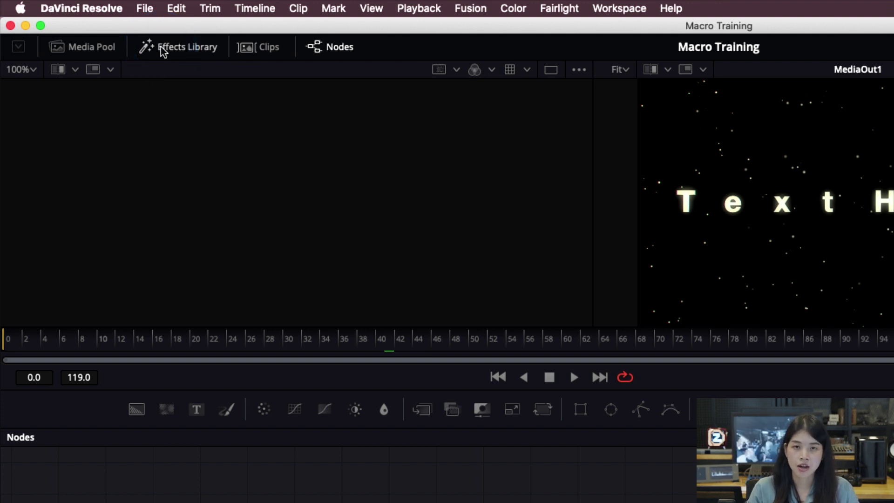
pyautogui.click(163, 50)
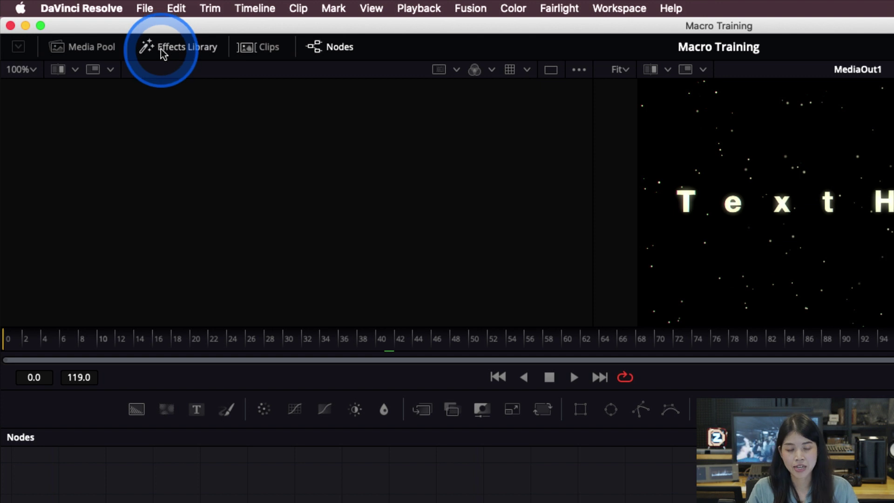
pyautogui.click(163, 51)
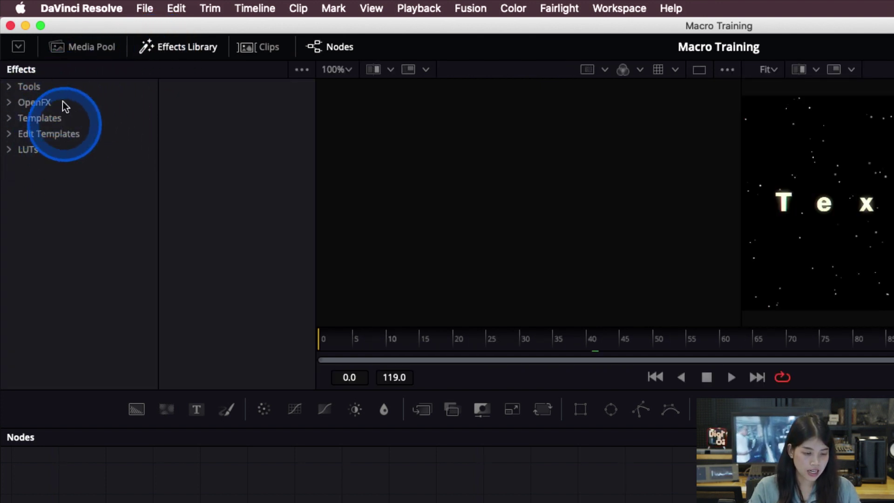
pyautogui.click(9, 86)
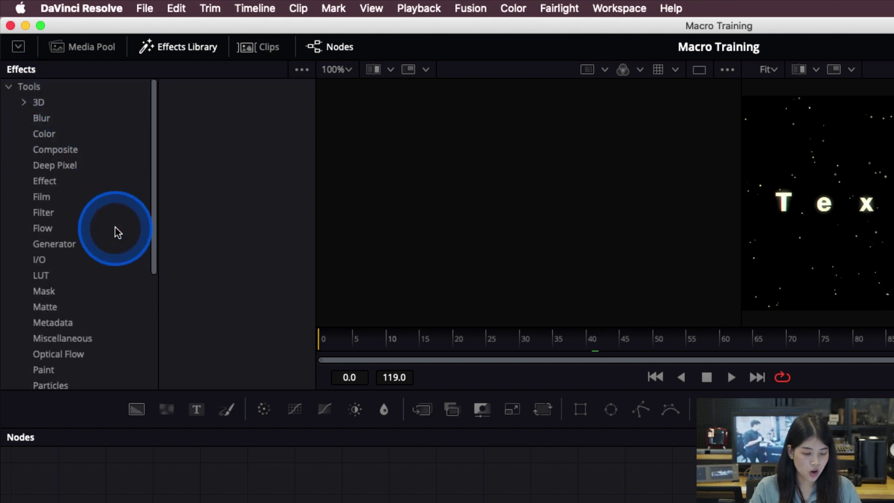
pyautogui.moveTo(154, 231); pyautogui.dragTo(147, 281)
pyautogui.click(51, 308)
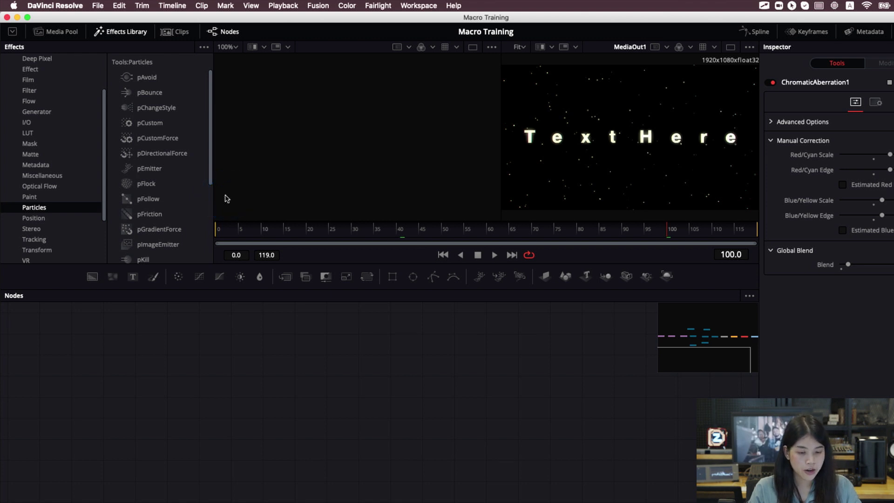
# - Insert a pEmitter node from the Particles tools into the existing starfield text node tree
pyautogui.doubleClick(152, 171)
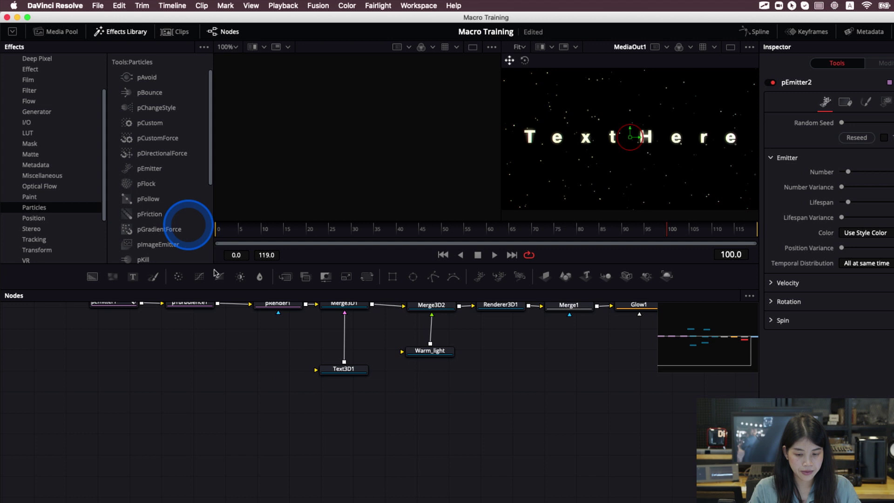
pyautogui.scroll(-3, 280, 433)
pyautogui.scroll(3, 290, 424)
pyautogui.scroll(-4, 280, 410)
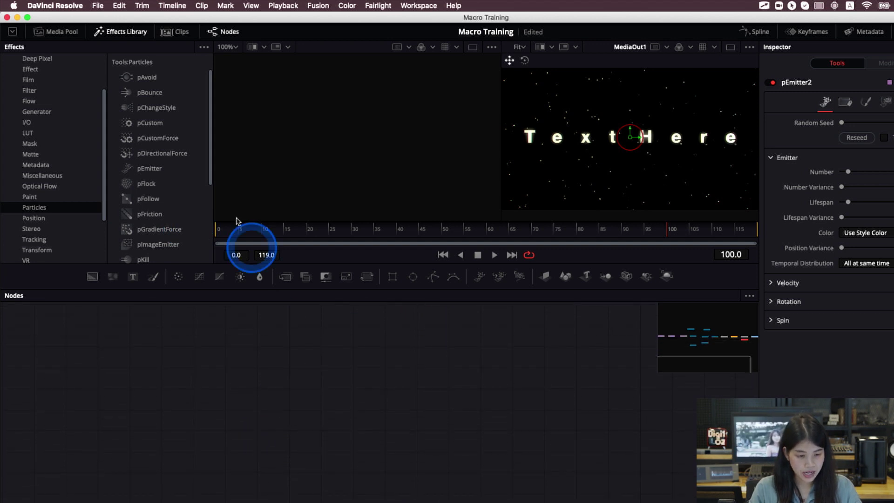
# - Place another pEmitter node by itself in the empty area below the existing node tree
pyautogui.moveTo(151, 170); pyautogui.dragTo(174, 375)
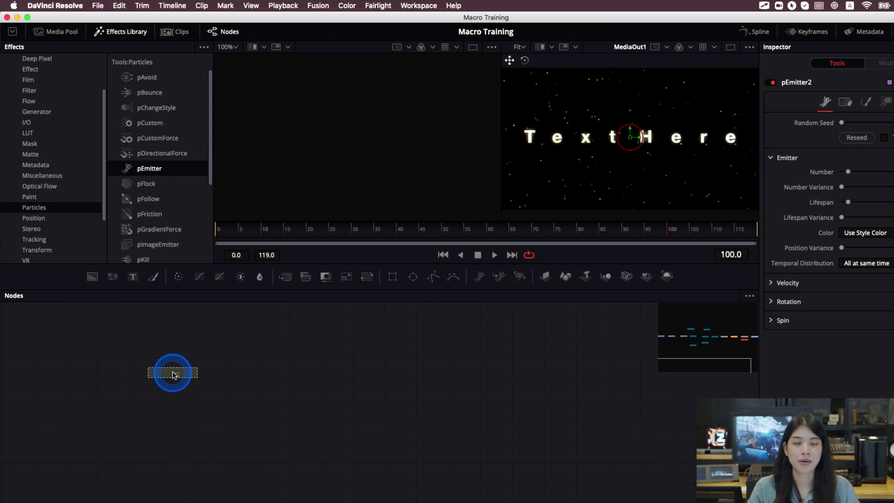
pyautogui.moveTo(173, 375); pyautogui.dragTo(174, 372)
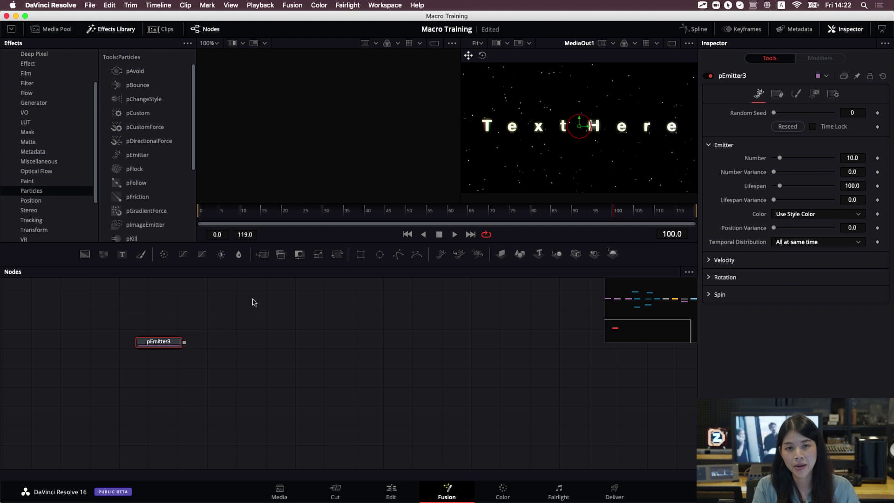
pyautogui.moveTo(210, 188); pyautogui.dragTo(195, 162)
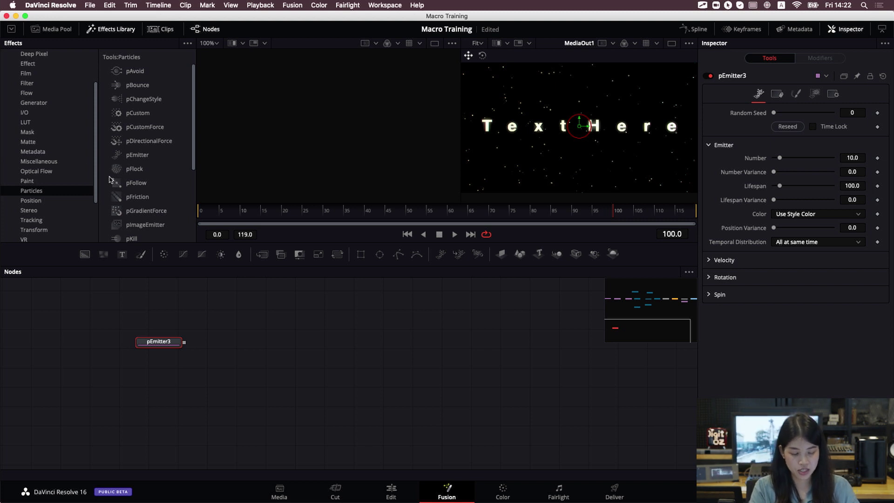
# - Find pRender in the Select Tool dialog with the search "pre" and add it after the standalone pEmitter3 node
pyautogui.hotkey('shift', 'space')
pyautogui.write('Color Corrector')
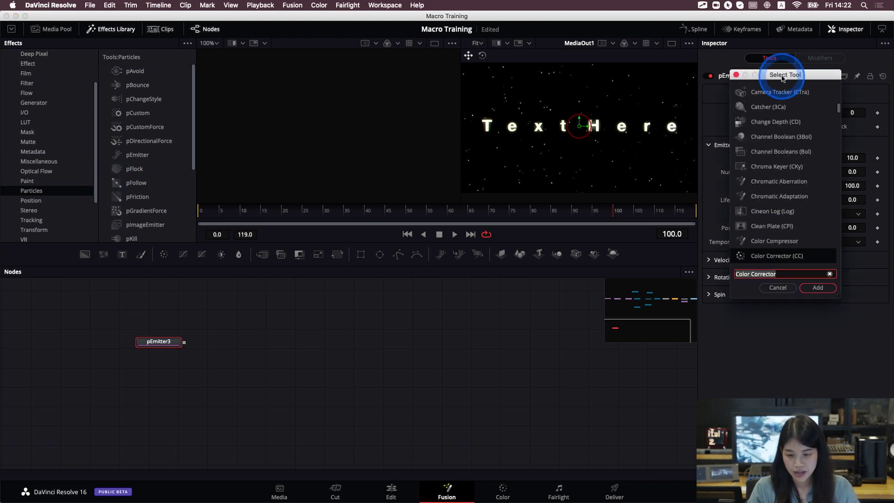
pyautogui.moveTo(781, 76); pyautogui.dragTo(392, 143)
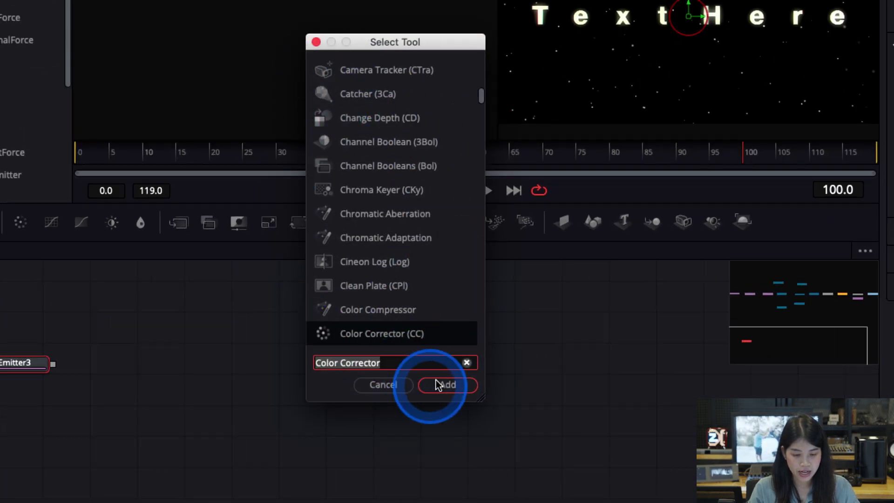
pyautogui.click(467, 364)
pyautogui.click(419, 365)
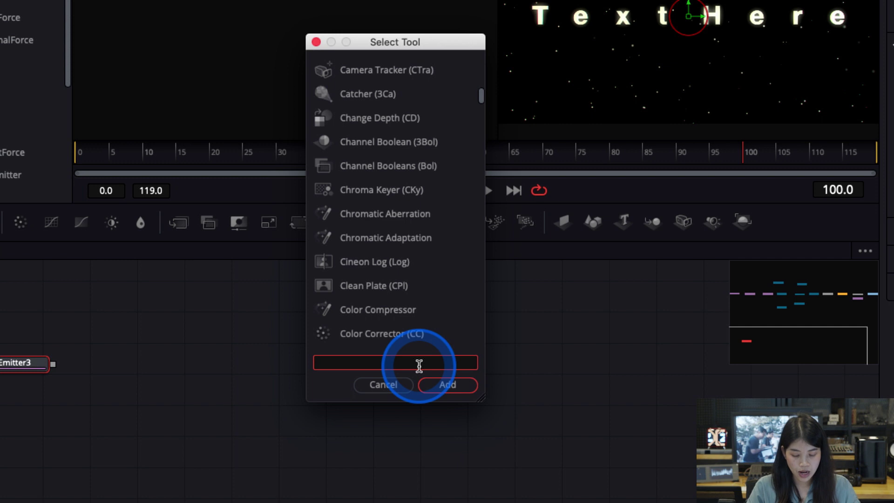
pyautogui.write('p')
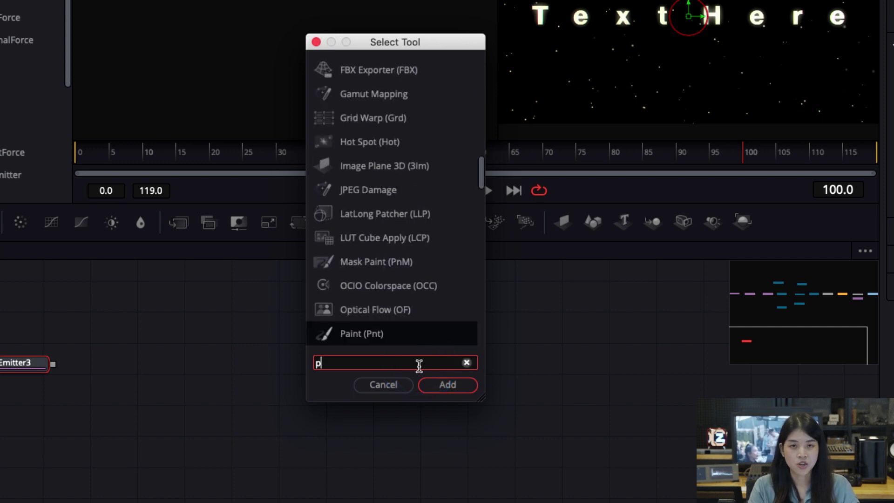
pyautogui.write('re')
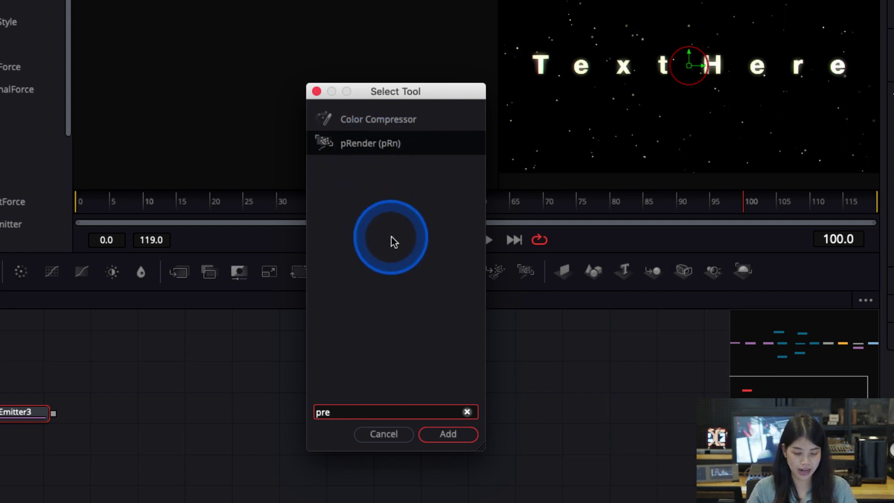
pyautogui.click(448, 435)
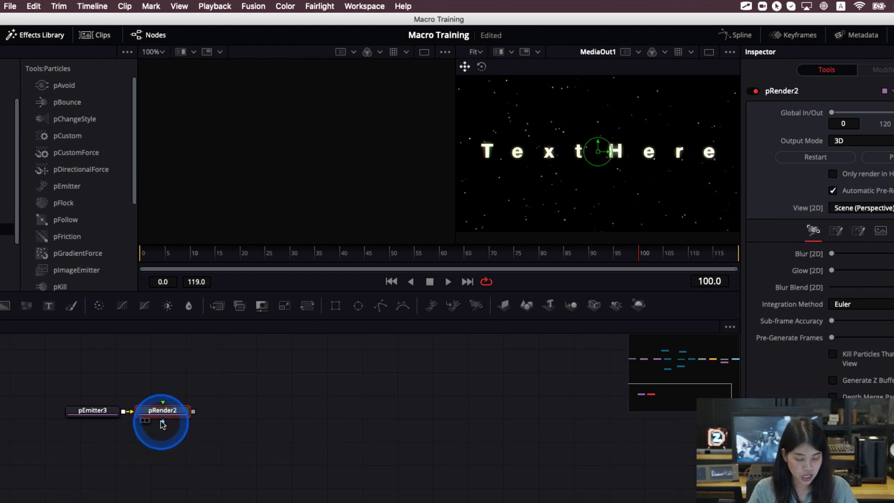
# - Space pRender2 further away from pEmitter3 and load it into the first viewer
pyautogui.moveTo(163, 423); pyautogui.dragTo(181, 422)
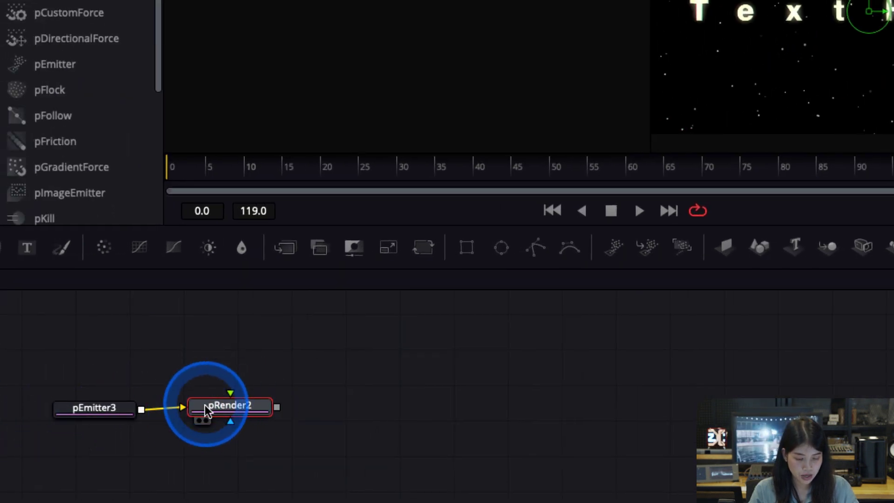
pyautogui.press('1')
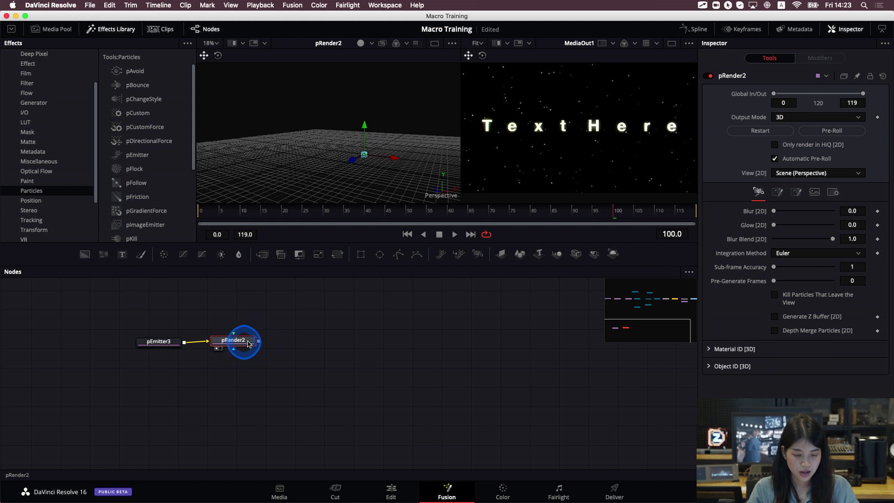
pyautogui.moveTo(248, 343); pyautogui.dragTo(262, 345)
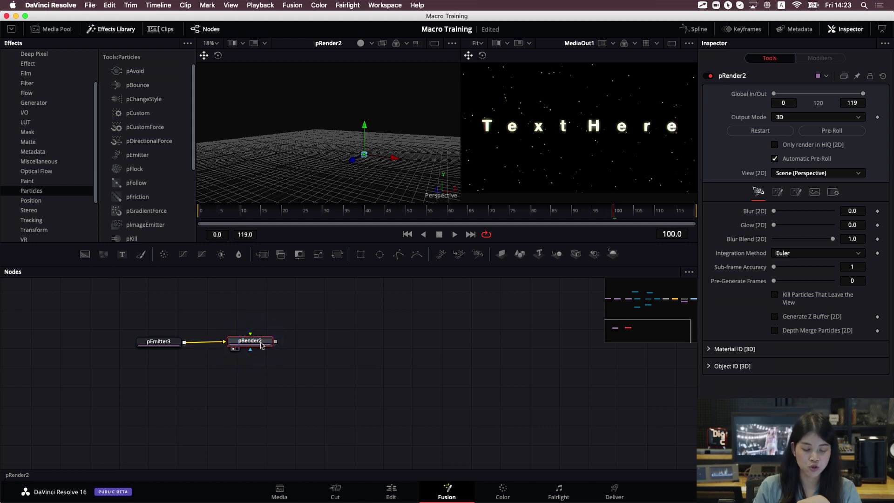
# - Try the viewer layouts and switch to a single viewer showing only pRender2's 3D scene
pyautogui.click(672, 43)
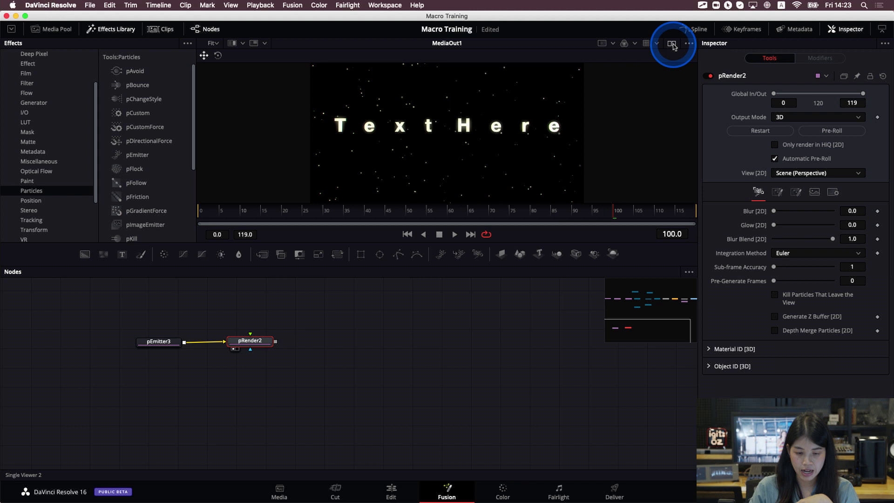
pyautogui.click(672, 44)
pyautogui.click(319, 43)
pyautogui.click(435, 44)
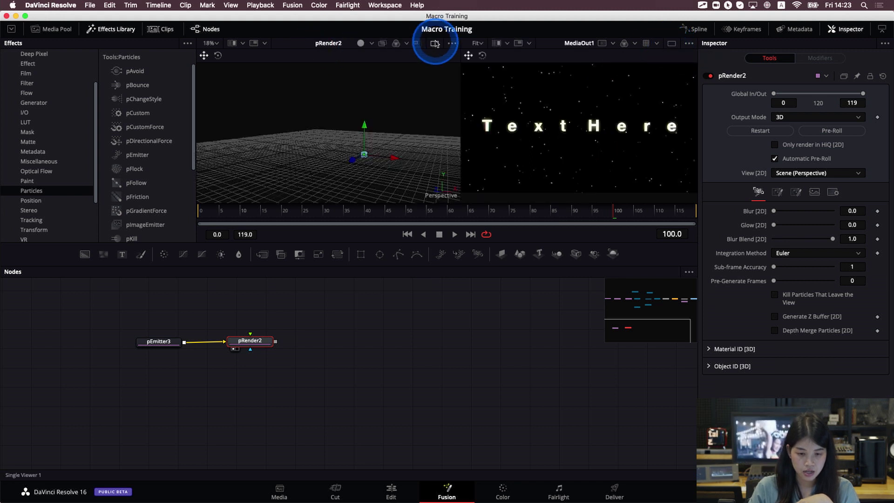
pyautogui.click(638, 141)
pyautogui.click(555, 156)
pyautogui.click(252, 326)
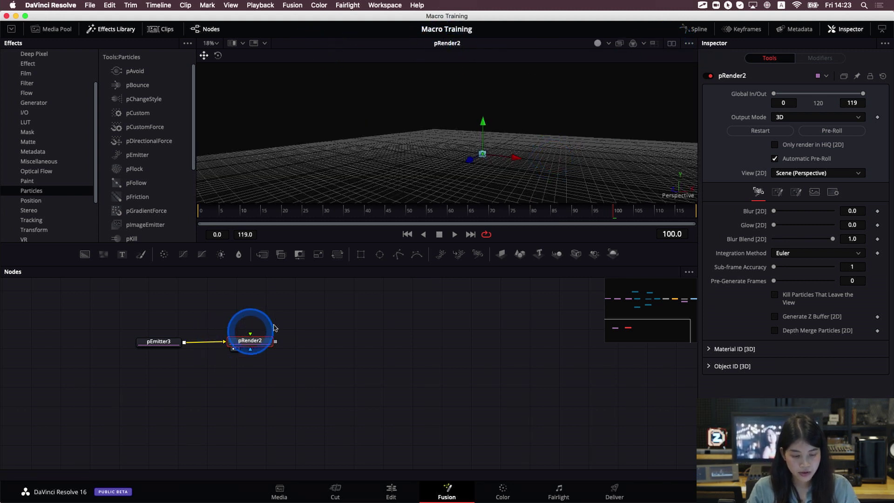
pyautogui.click(514, 164)
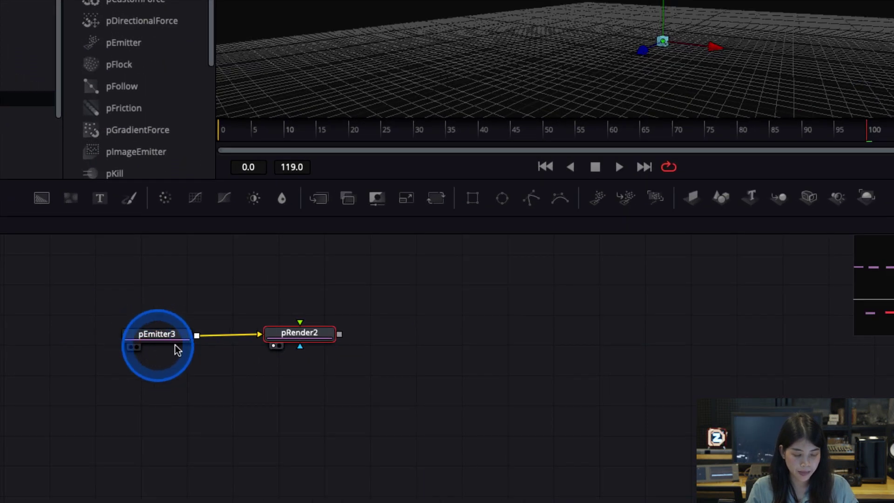
# - Set pEmitter3's particle Number to 44.9 and its Random Seed to 157
pyautogui.click(158, 336)
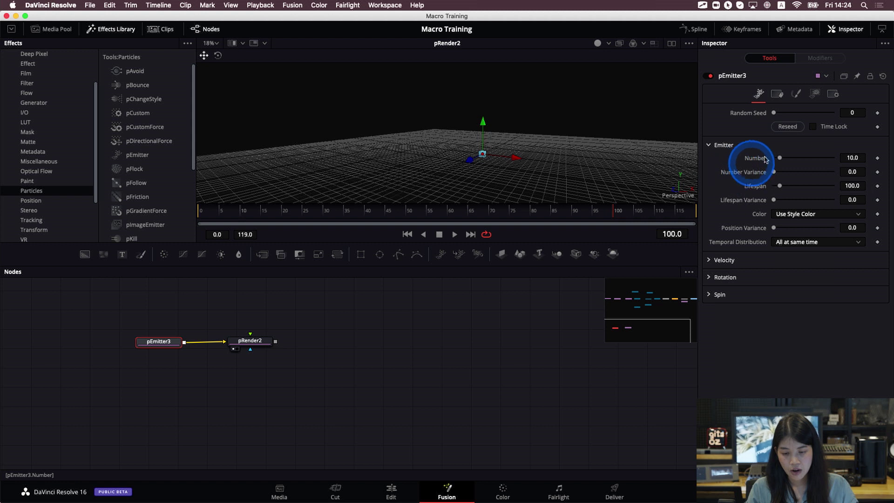
pyautogui.moveTo(781, 162)
pyautogui.mouseDown()
pyautogui.moveTo(815, 155)
pyautogui.moveTo(792, 159)
pyautogui.mouseUp()
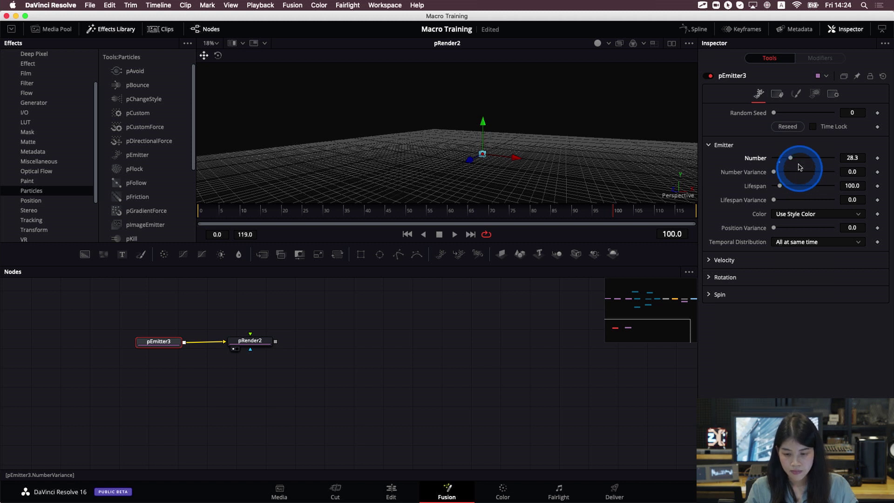
pyautogui.moveTo(791, 158); pyautogui.dragTo(790, 116)
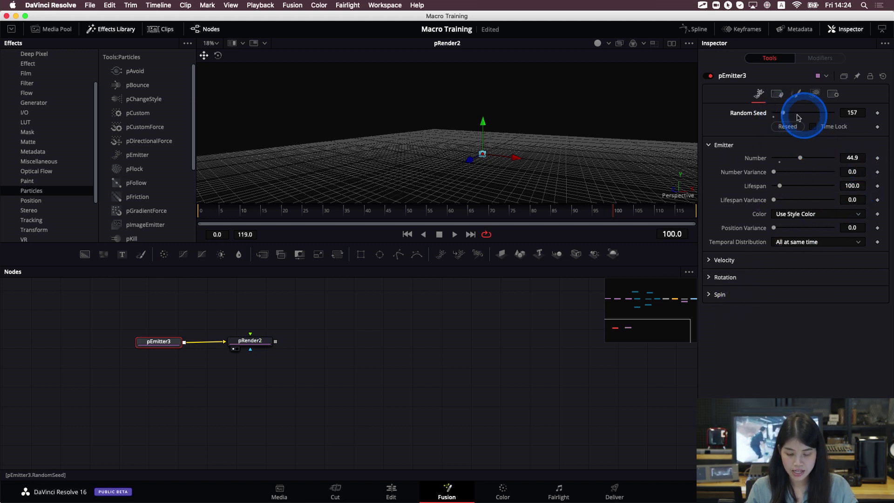
# - Raise pEmitter3's particle Number to 1000
pyautogui.click(259, 351)
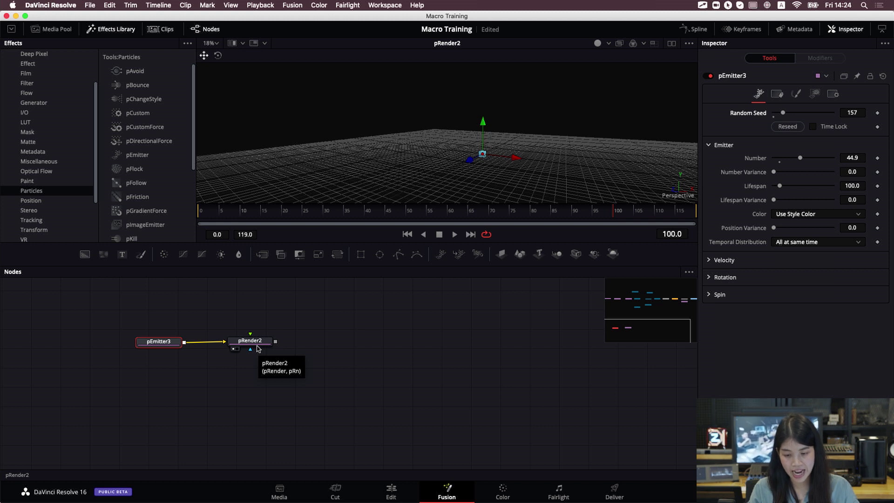
pyautogui.moveTo(800, 157); pyautogui.dragTo(838, 159)
pyautogui.click(844, 157)
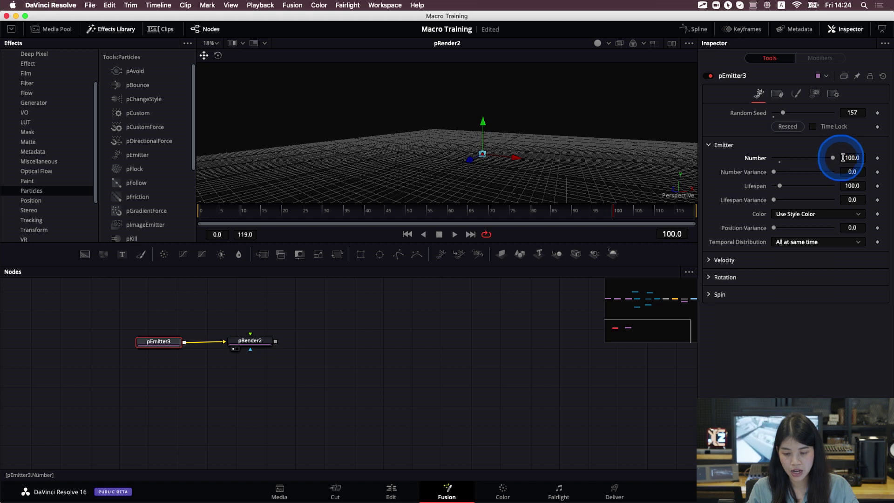
pyautogui.click(846, 158)
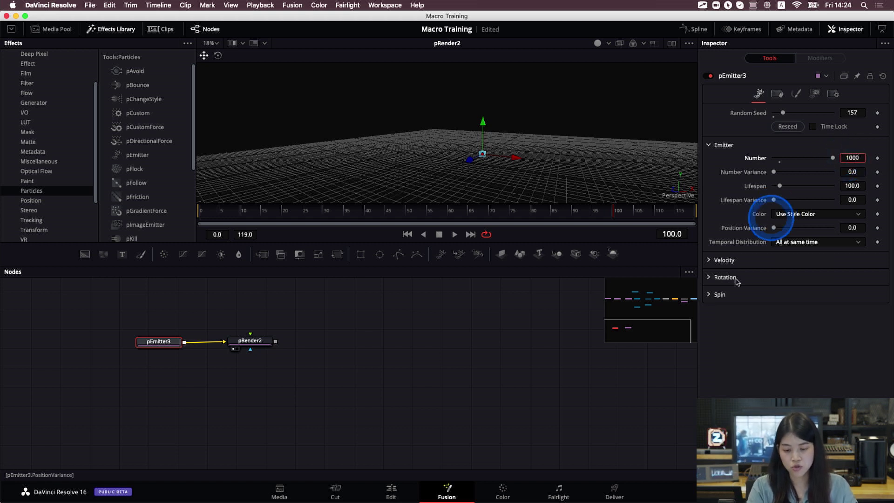
pyautogui.press('Return')
# - Stop the particle playback at frame 1 and check the settings of pRender2 and pEmitter3
pyautogui.click(252, 344)
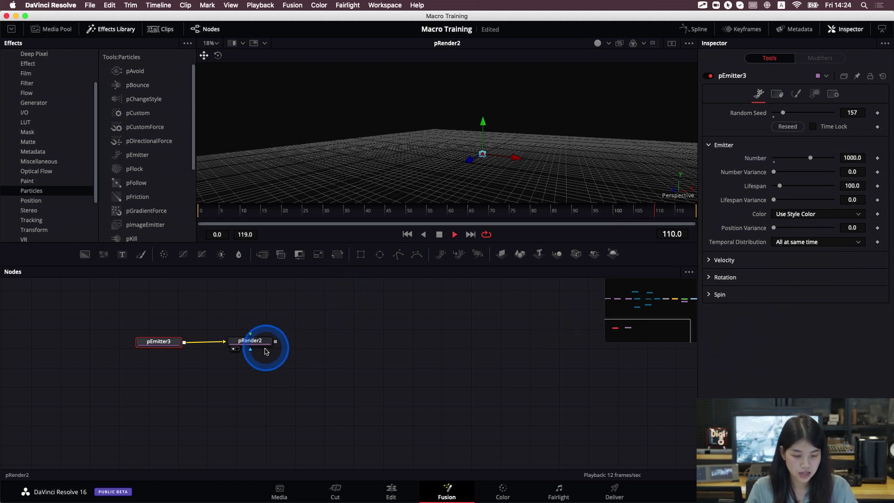
pyautogui.press('space')
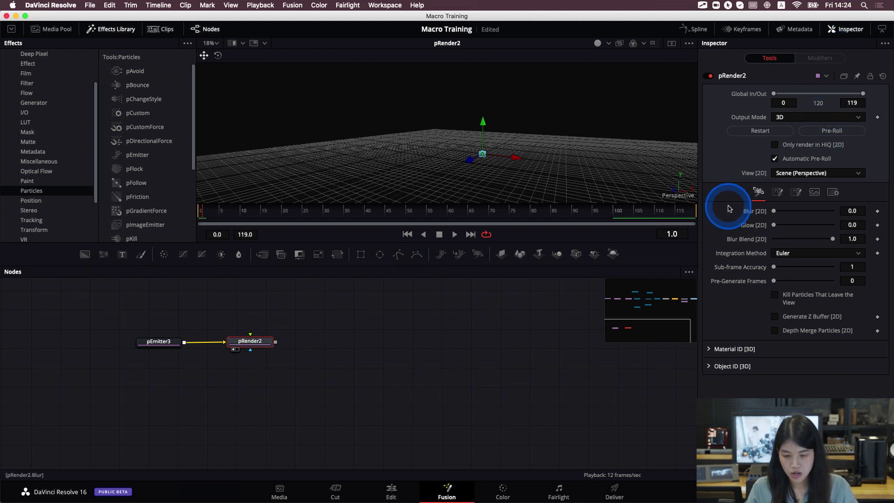
pyautogui.moveTo(543, 333); pyautogui.dragTo(349, 399)
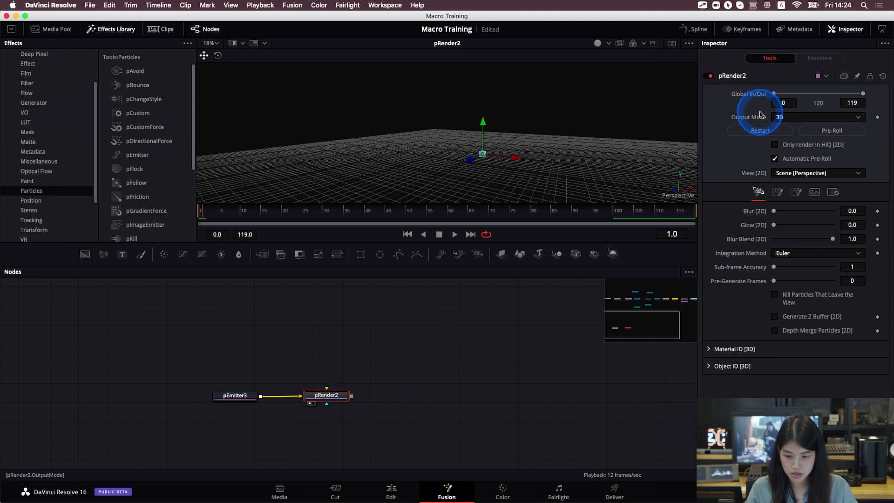
pyautogui.click(245, 396)
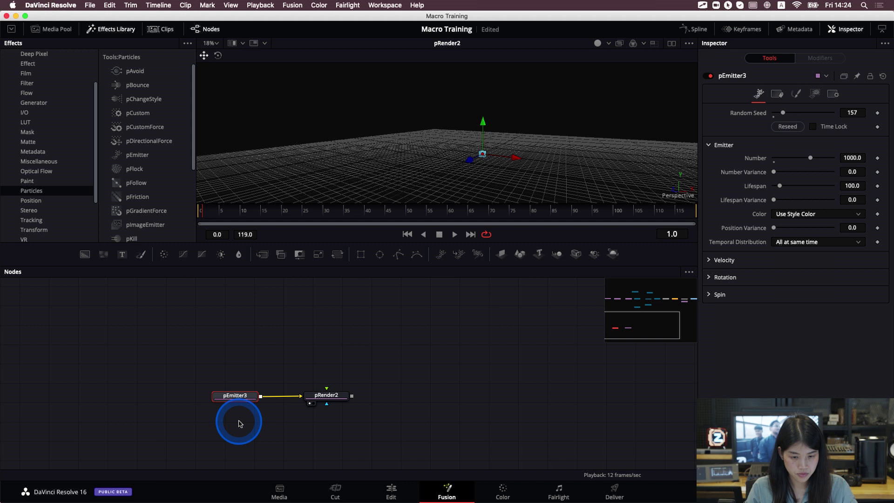
pyautogui.click(236, 397)
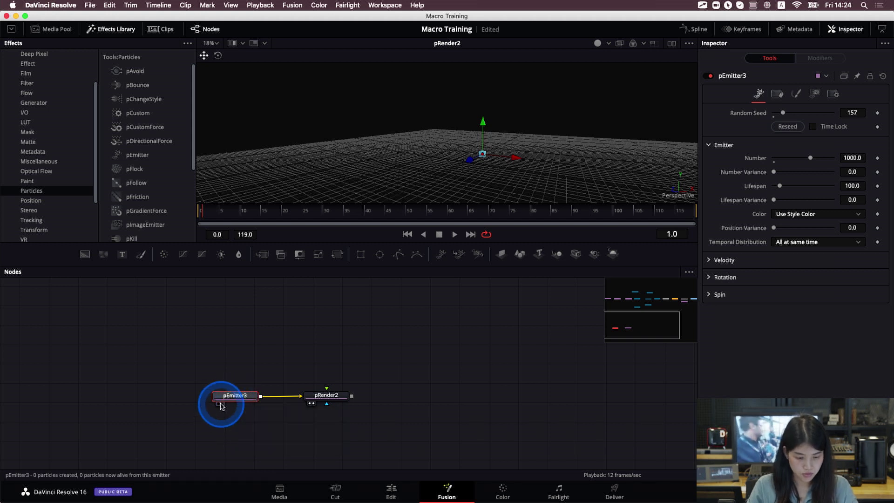
# - Compare the settings of pRender2 with those of pRender1 in the main node tree
pyautogui.click(326, 399)
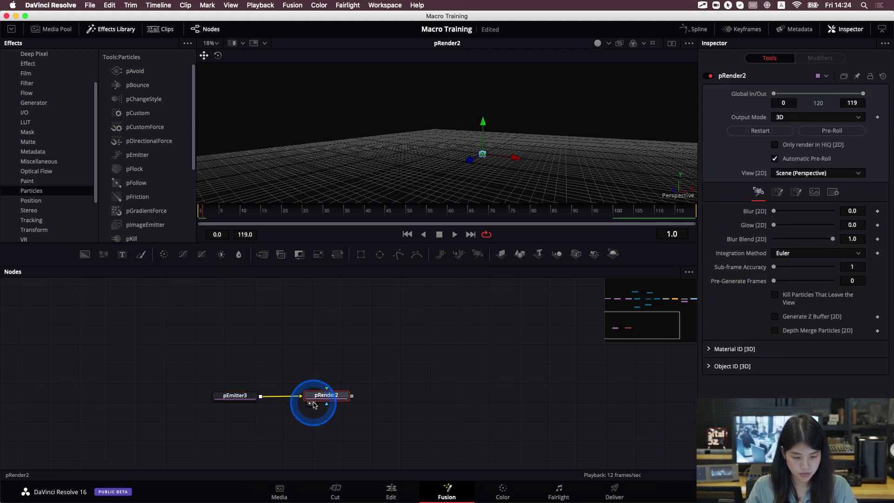
pyautogui.moveTo(583, 111); pyautogui.dragTo(548, 128)
pyautogui.scroll(5, 399, 371)
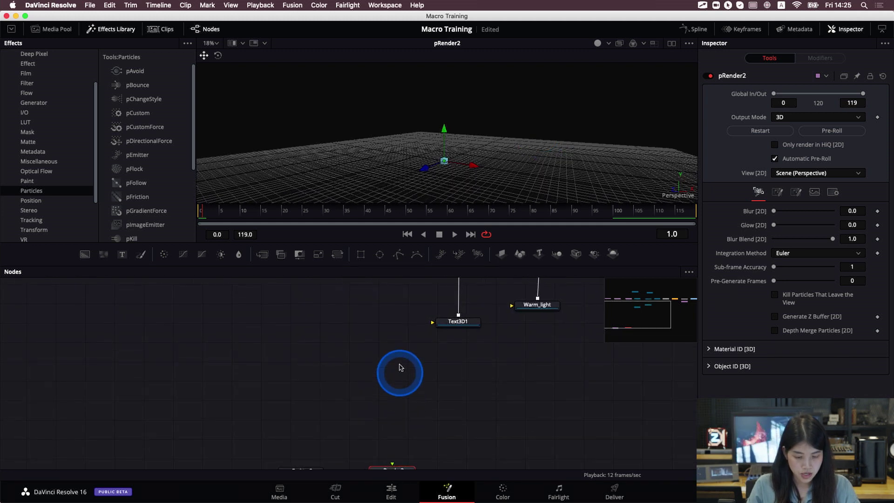
pyautogui.scroll(2, 429, 400)
pyautogui.click(441, 338)
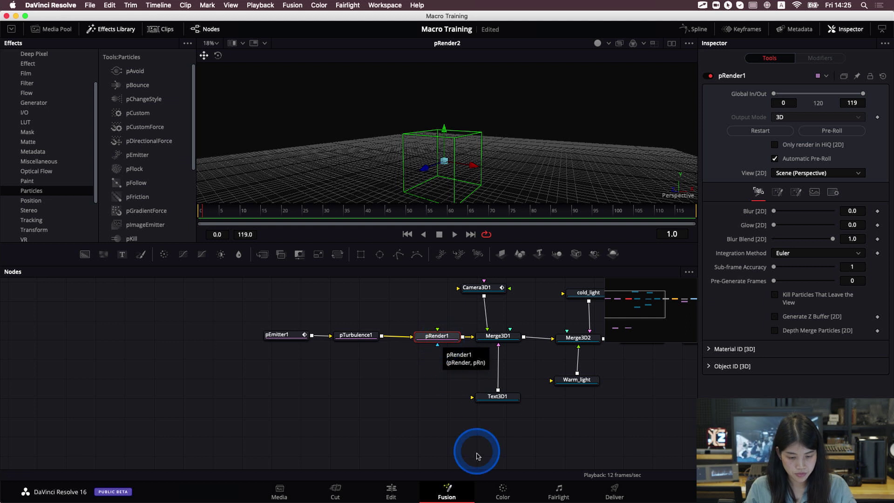
pyautogui.scroll(-5, 369, 355)
pyautogui.scroll(-3, 405, 406)
pyautogui.click(342, 389)
# - Change pEmitter3's particle Style to Blob and check the other style options
pyautogui.click(251, 386)
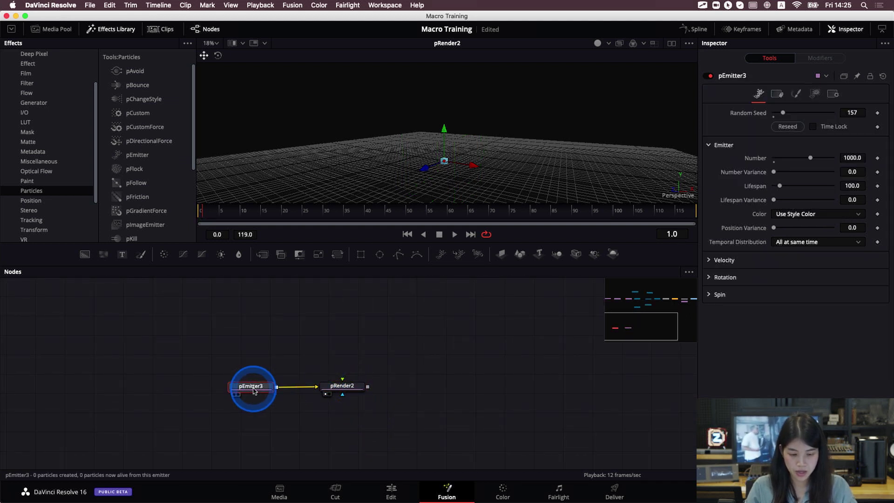
pyautogui.click(786, 112)
pyautogui.click(796, 92)
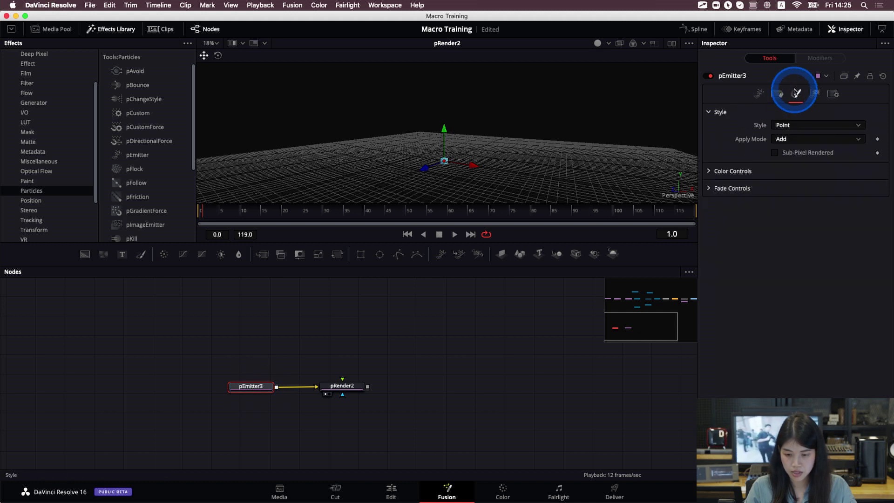
pyautogui.click(814, 126)
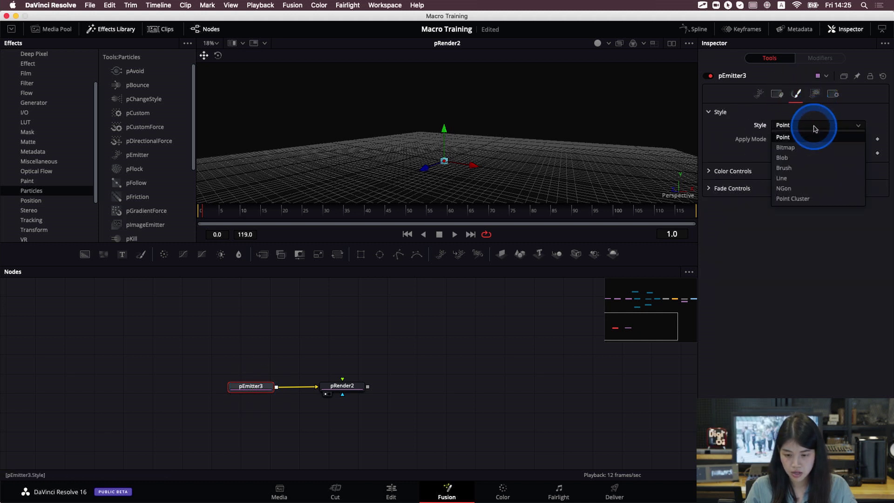
pyautogui.click(815, 158)
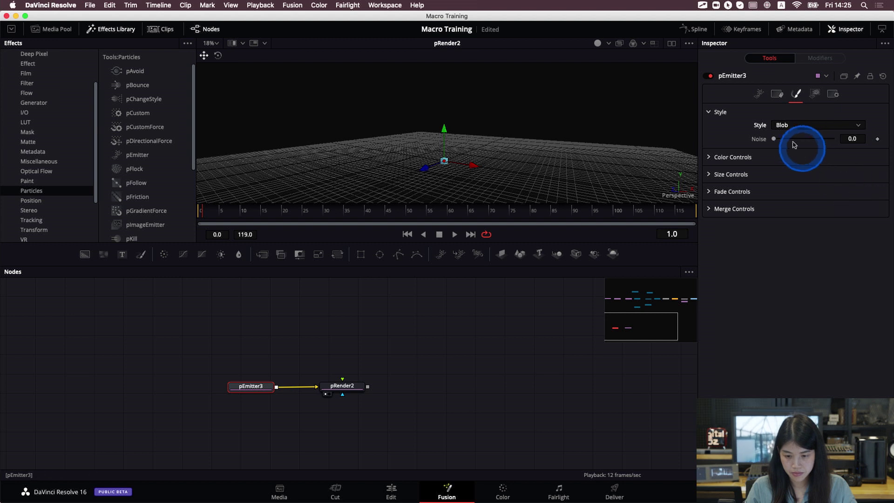
pyautogui.click(815, 125)
pyautogui.click(812, 124)
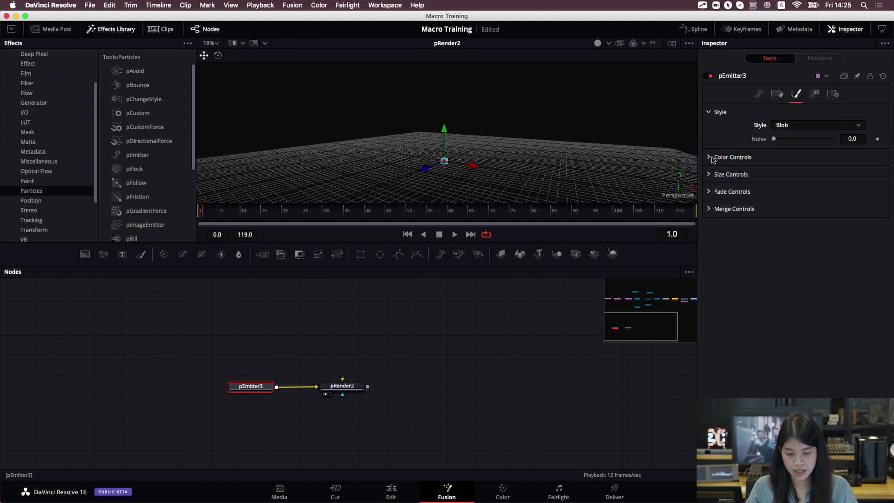
# - Set pEmitter3's Number Variance to 3.9 and Random Seed to 220, keeping the particle Style as Blob
pyautogui.click(761, 94)
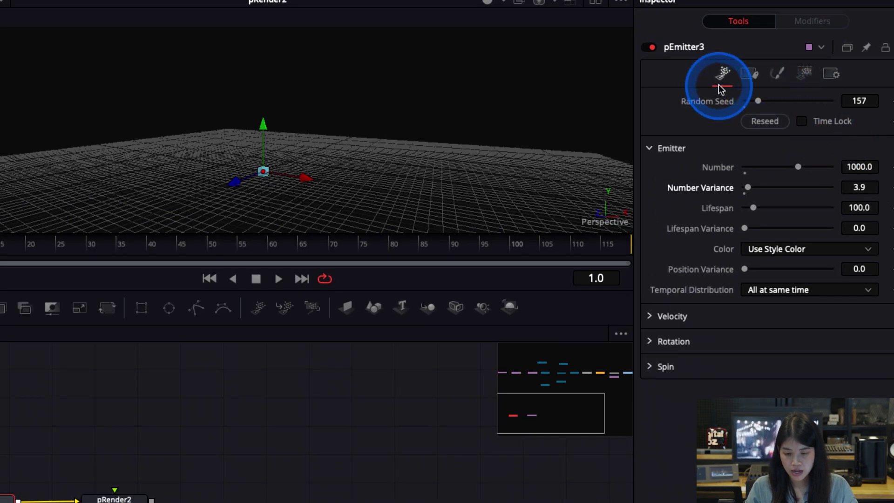
pyautogui.moveTo(759, 101); pyautogui.dragTo(776, 103)
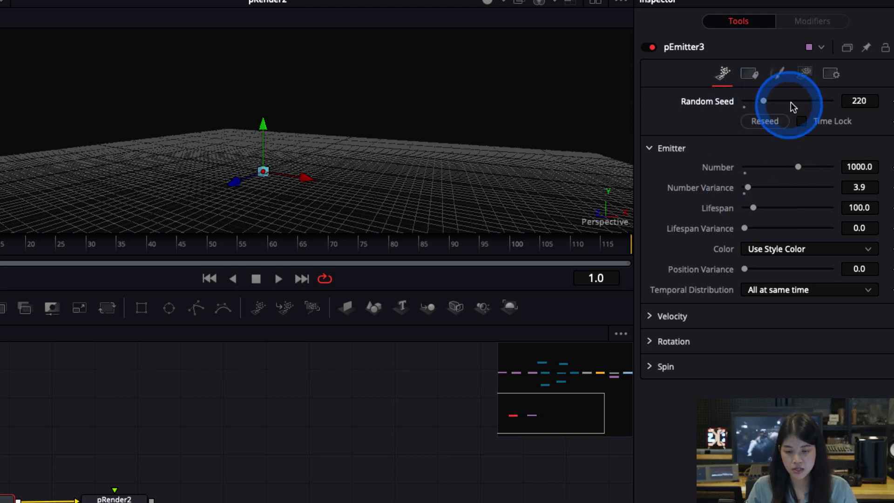
pyautogui.click(781, 79)
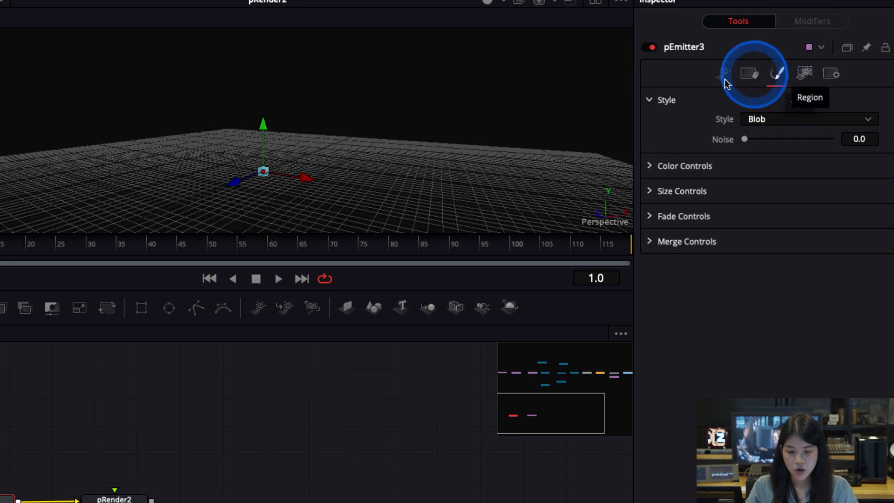
pyautogui.click(808, 119)
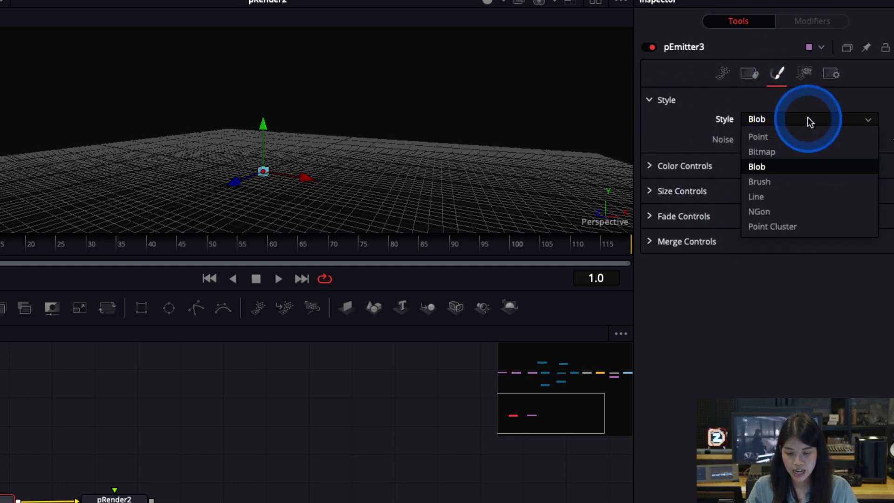
pyautogui.click(807, 119)
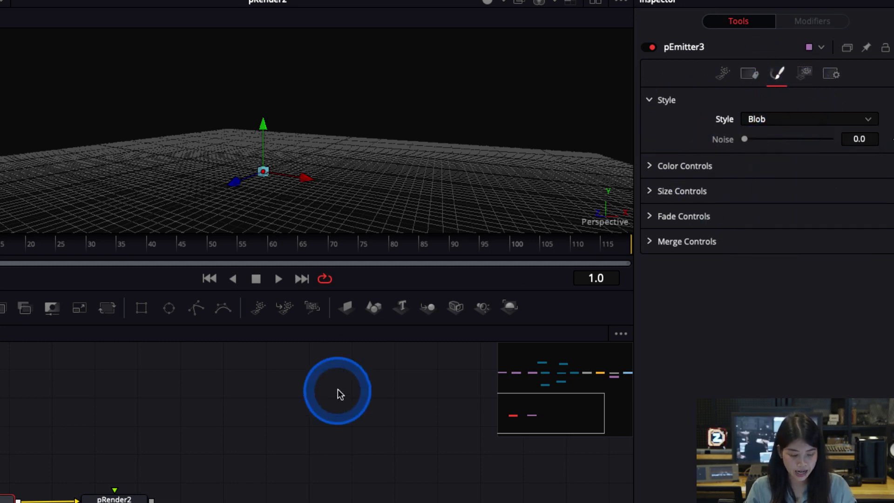
# - Select pRender1 in the main node tree and preview its particle playback up to frame 29
pyautogui.scroll(3, 350, 465)
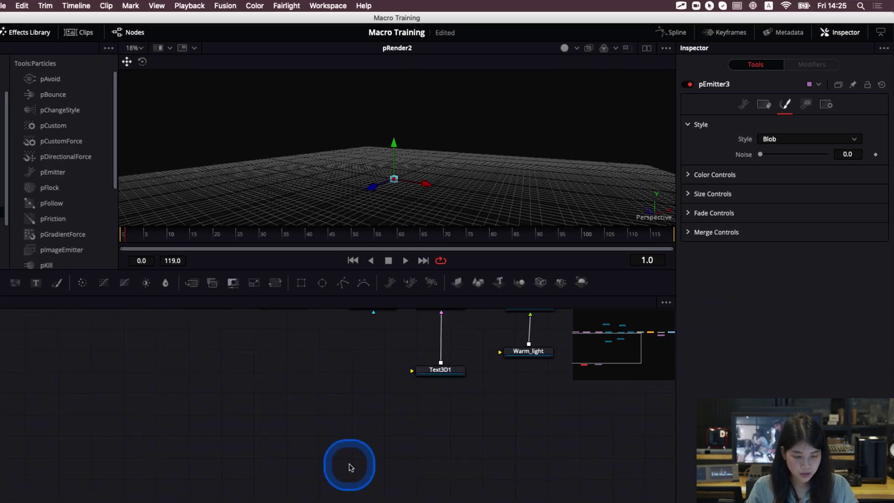
pyautogui.scroll(5, 350, 466)
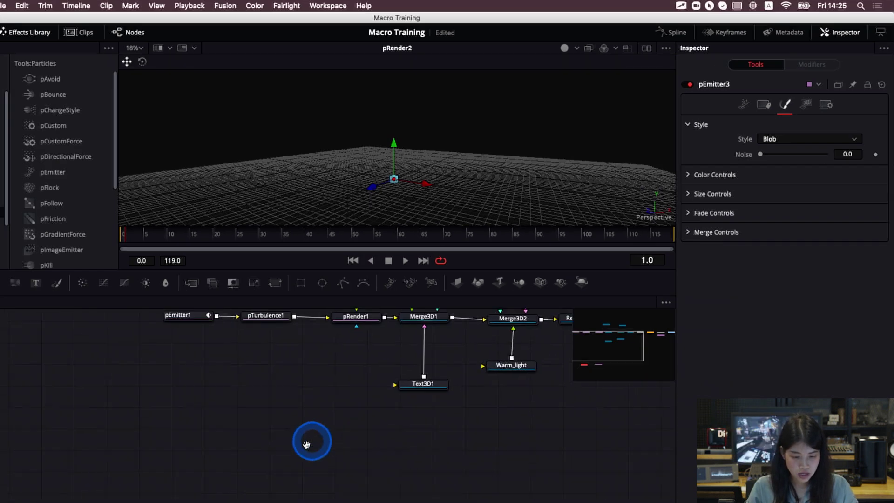
pyautogui.click(334, 389)
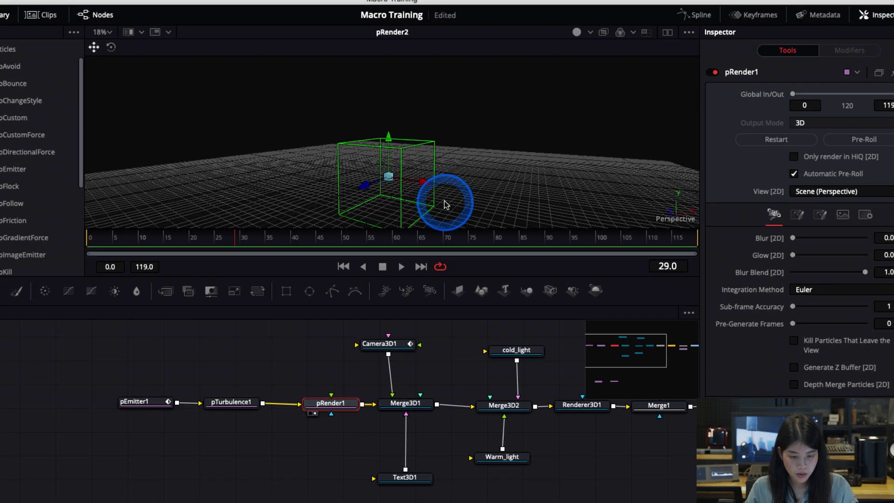
pyautogui.press('space')
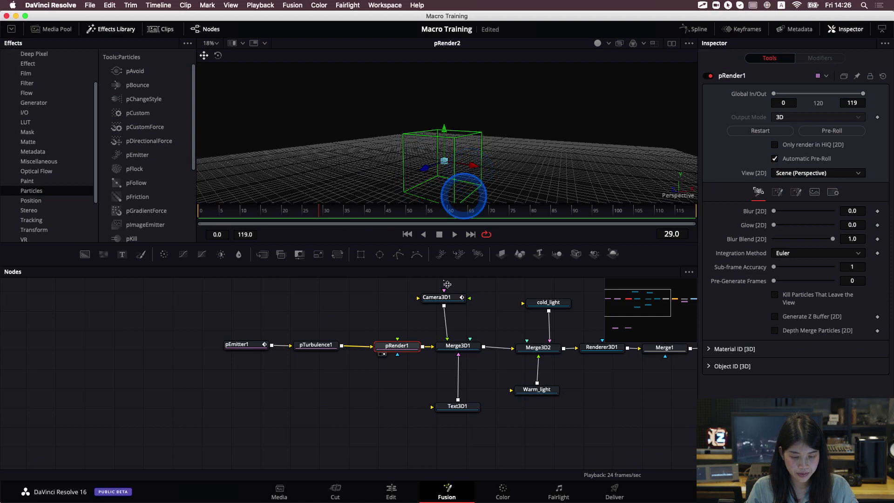
# - Show Merge3D1's scene in the viewer, play it to frame 53, and clear the viewer
pyautogui.click(464, 349)
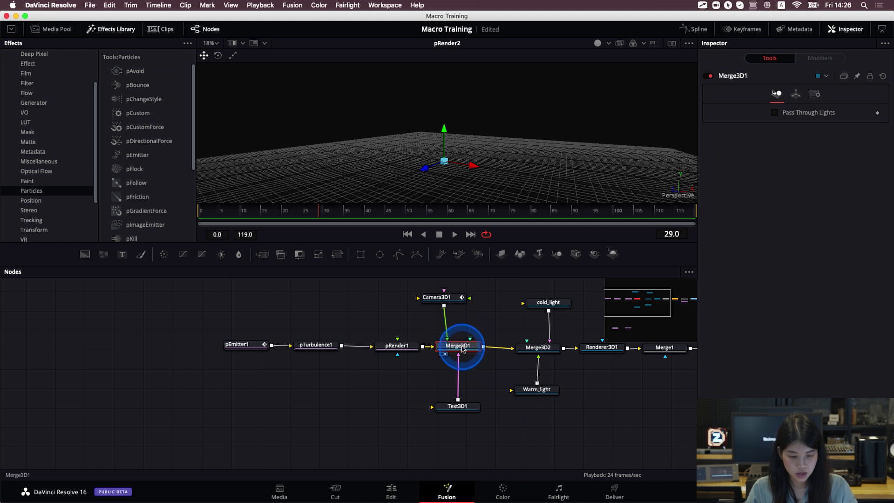
pyautogui.moveTo(462, 349); pyautogui.dragTo(459, 134)
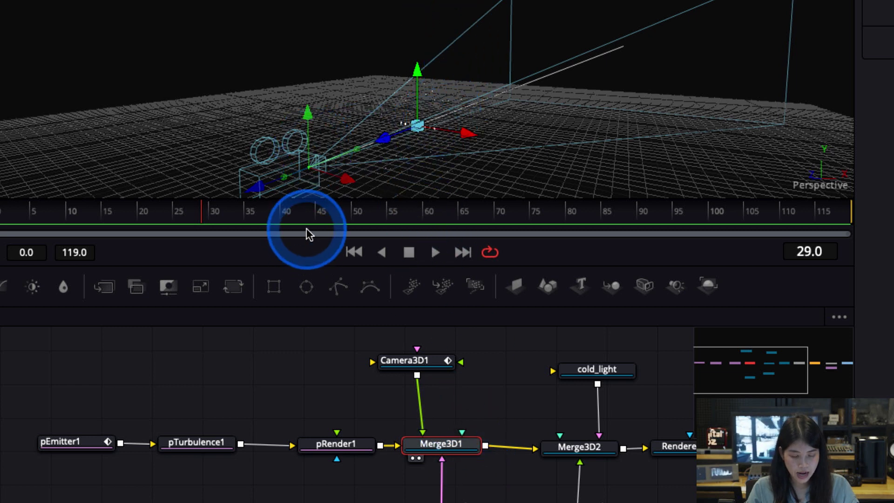
pyautogui.press('space')
pyautogui.press('space')
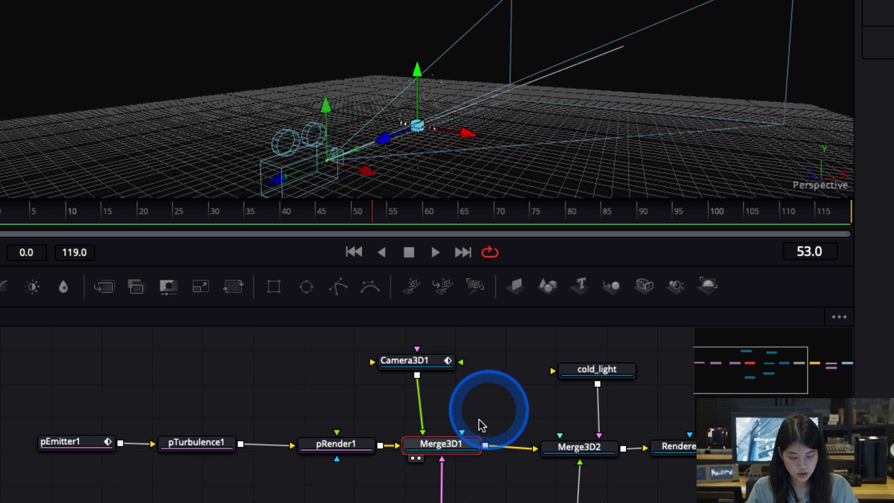
pyautogui.press('2')
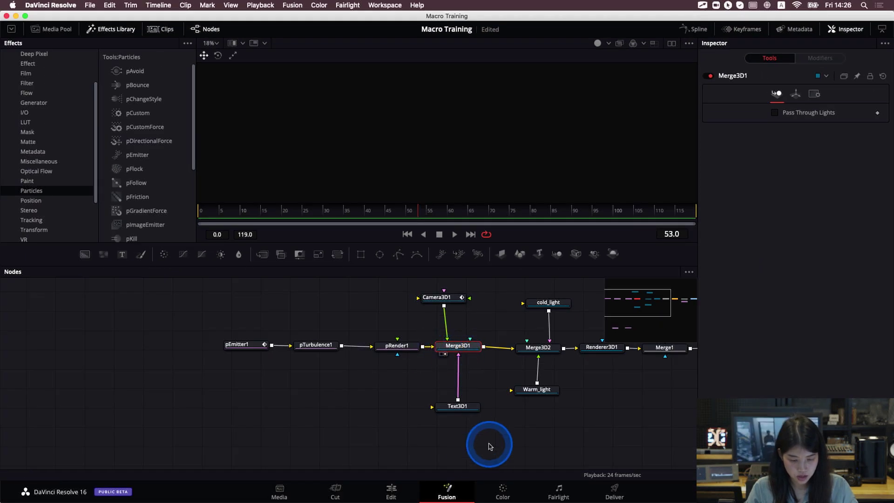
# - Move pEmitter3 and pRender2 together closer to the main node tree, just below Text3D1
pyautogui.scroll(-5, 325, 423)
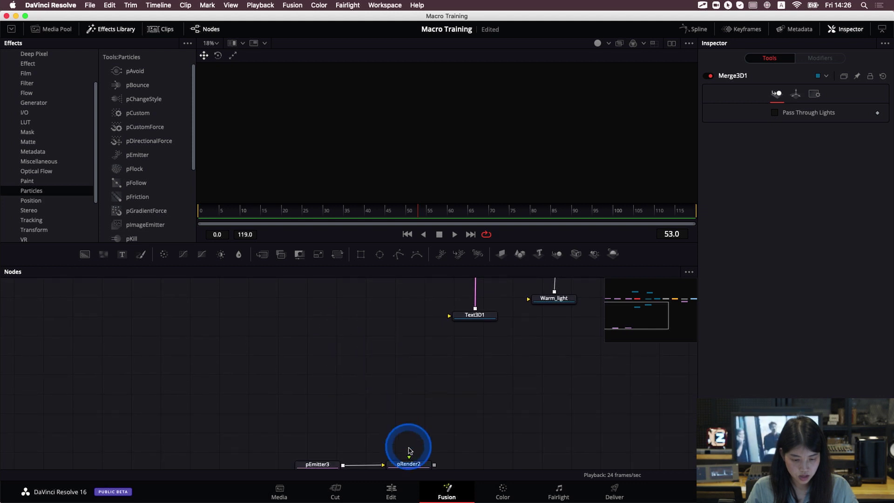
pyautogui.moveTo(299, 399); pyautogui.dragTo(430, 481)
pyautogui.moveTo(405, 411); pyautogui.dragTo(383, 329)
pyautogui.scroll(3, 484, 354)
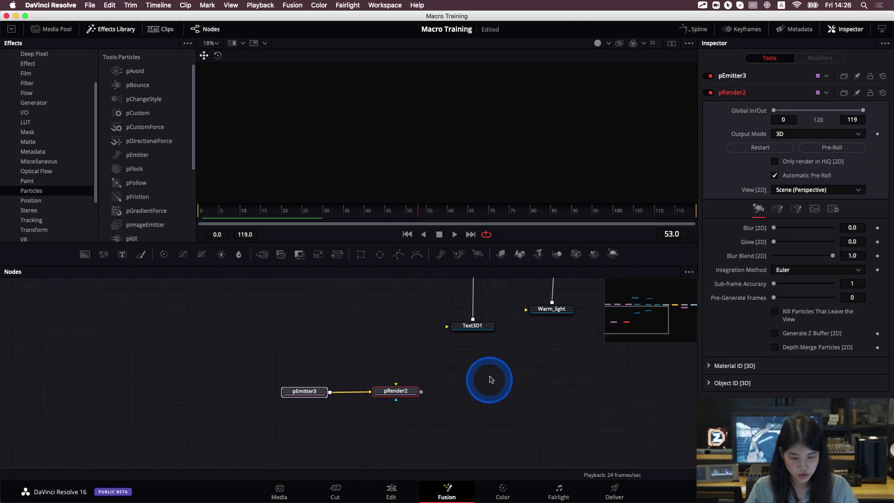
# - Show pRender2 in the viewer and examine where its branch sits relative to the main node tree
pyautogui.click(399, 391)
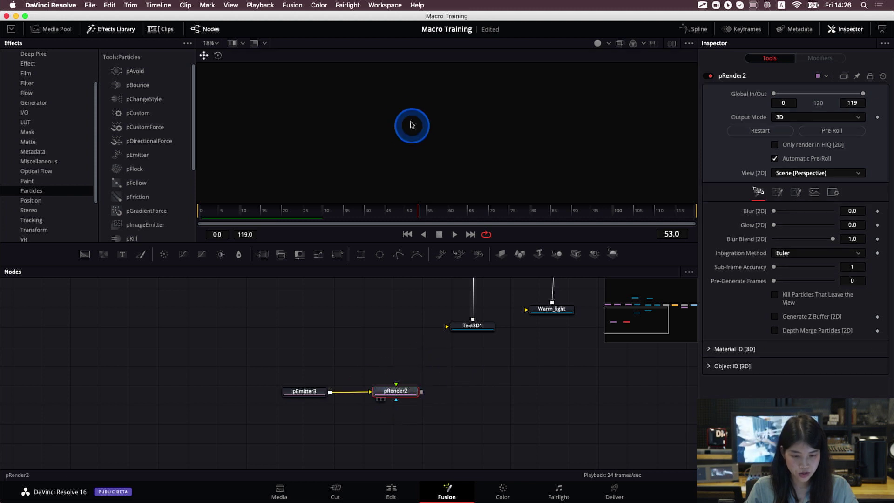
pyautogui.moveTo(411, 125); pyautogui.dragTo(413, 153)
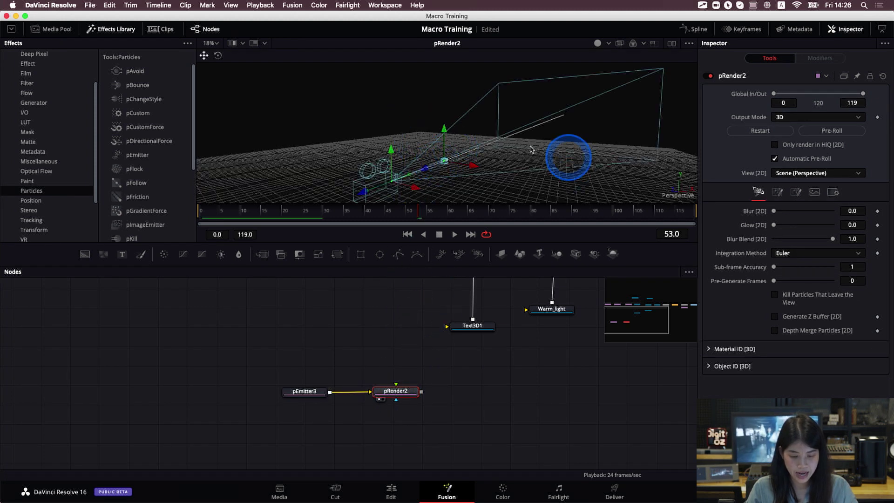
pyautogui.moveTo(491, 375); pyautogui.dragTo(427, 420)
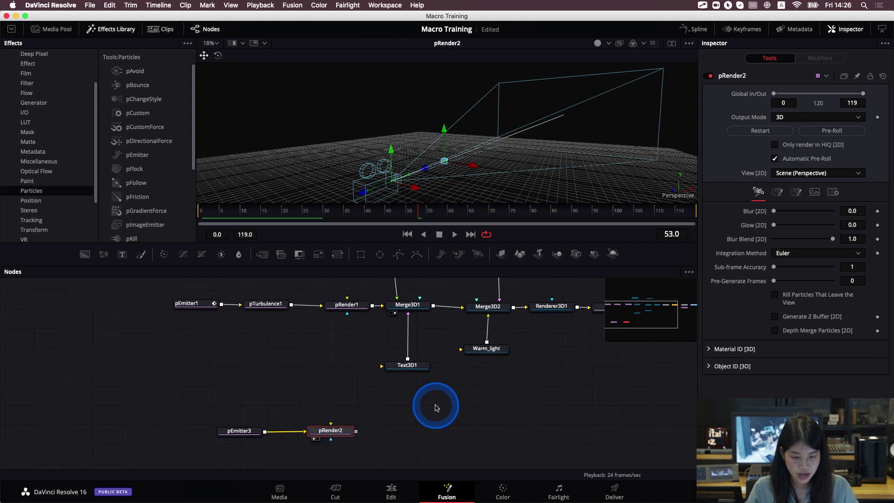
pyautogui.hscroll(-3, 435, 405)
pyautogui.click(417, 438)
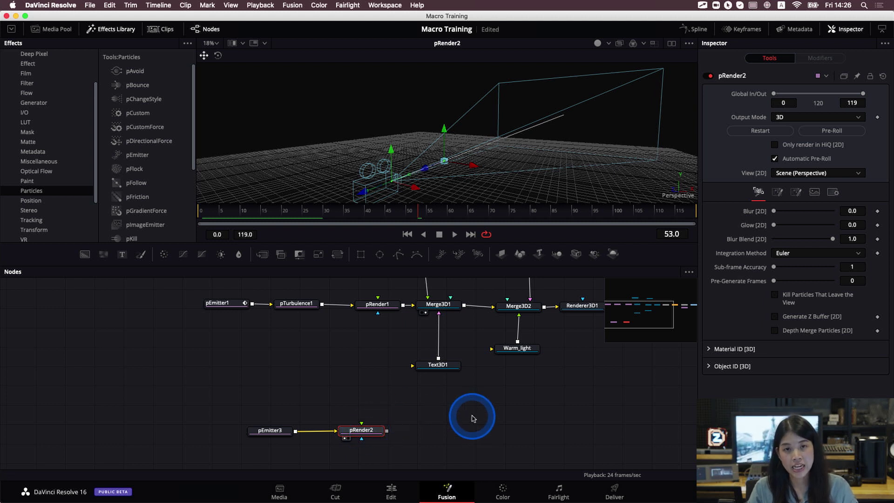
pyautogui.hscroll(5, 473, 418)
pyautogui.scroll(-3, 473, 419)
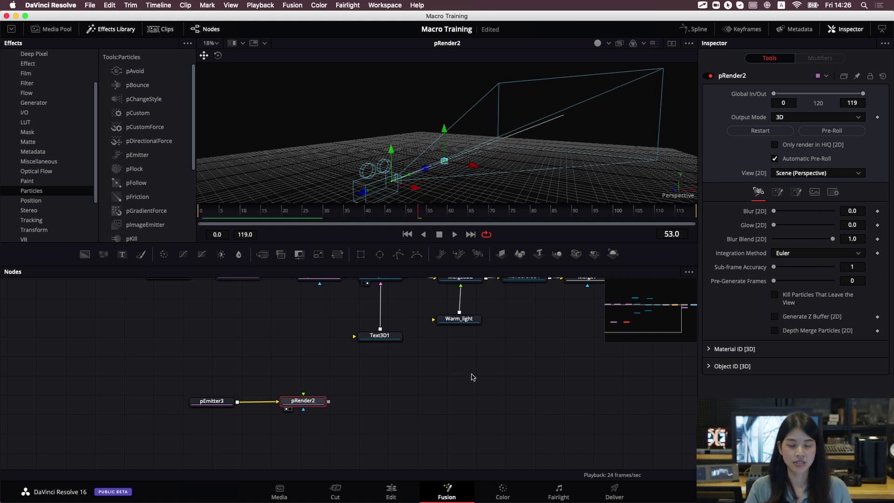
pyautogui.moveTo(461, 375); pyautogui.dragTo(460, 419)
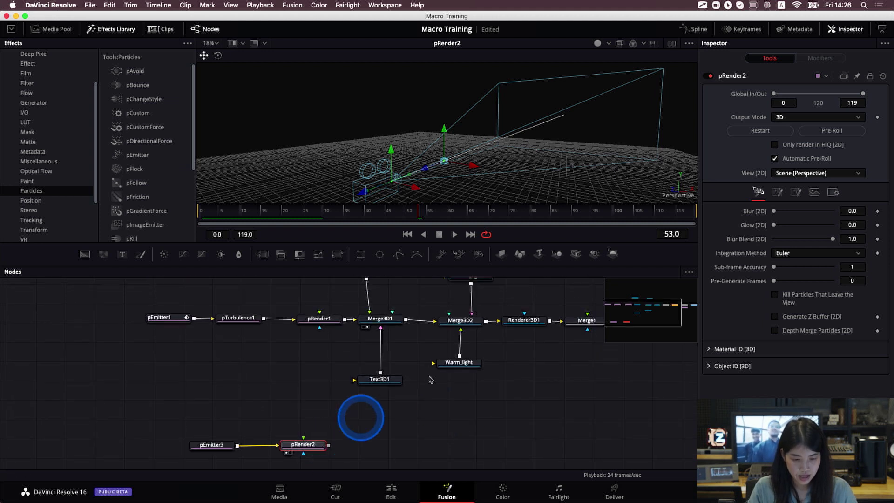
pyautogui.hotkey('shift', 'space')
pyautogui.write('pre')
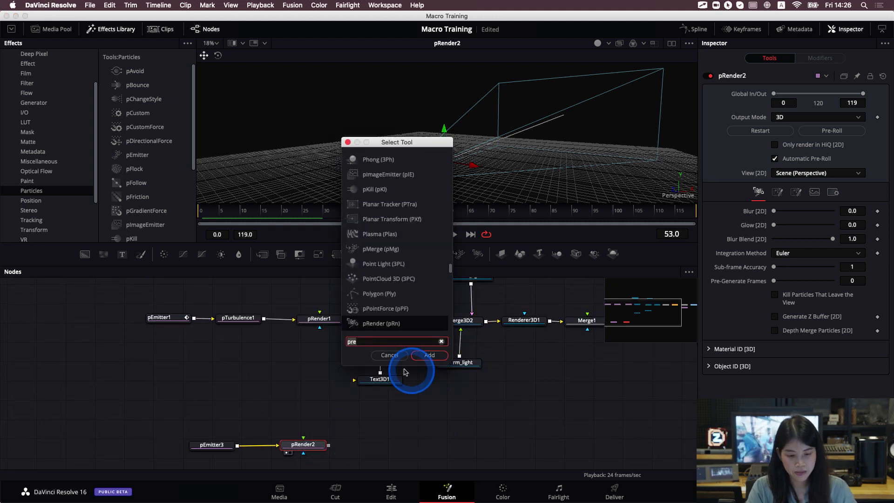
pyautogui.press('BackSpace')
pyautogui.press('BackSpace')
pyautogui.press('BackSpace')
pyautogui.write('mer')
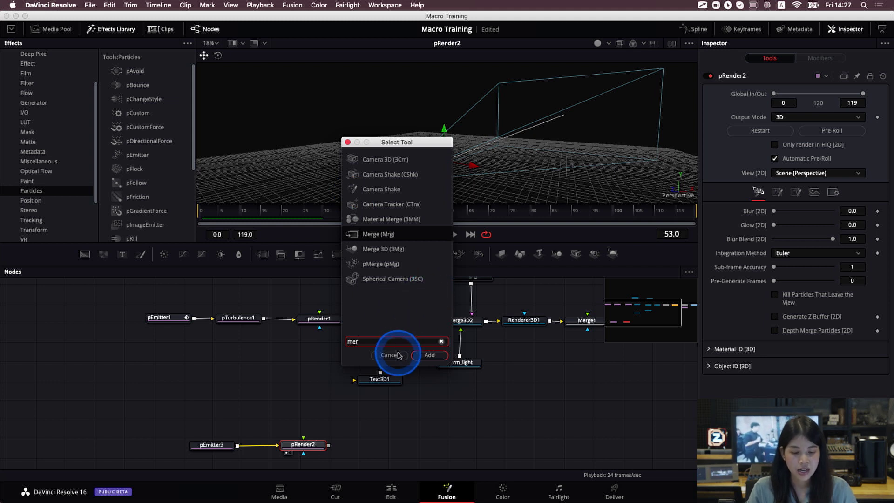
pyautogui.click(429, 355)
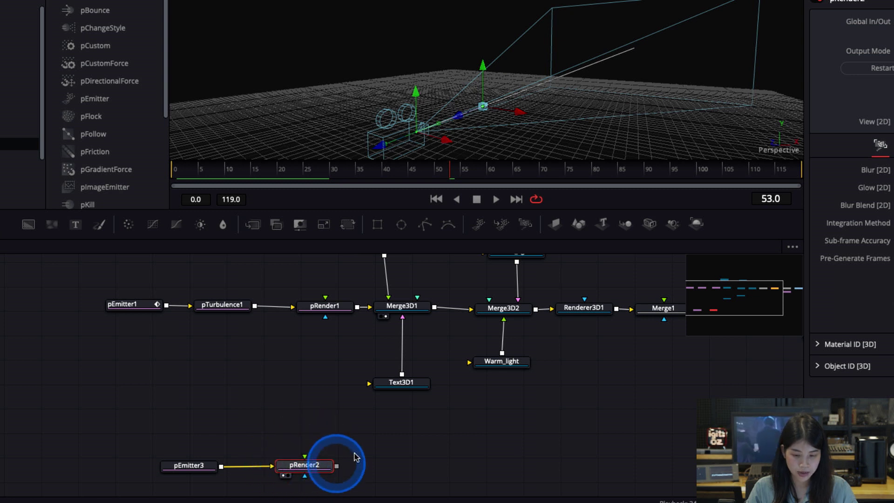
# - Add a Merge 3D node after pRender2 and show Merge3D1's scene in the viewer
pyautogui.click(625, 225)
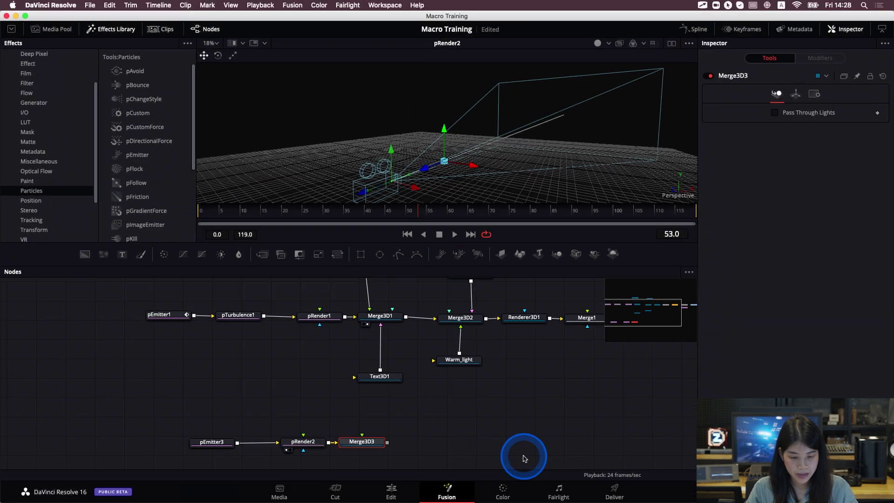
pyautogui.moveTo(521, 432); pyautogui.dragTo(474, 437)
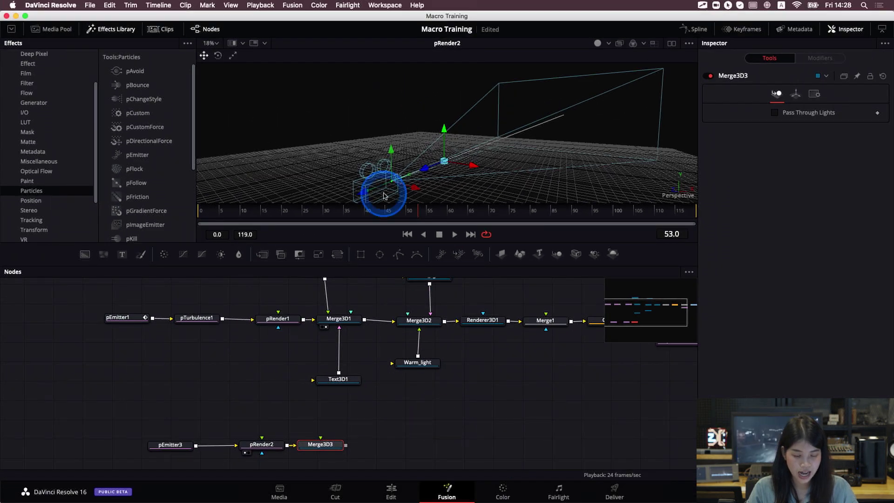
pyautogui.moveTo(376, 361); pyautogui.dragTo(375, 405)
pyautogui.click(344, 366)
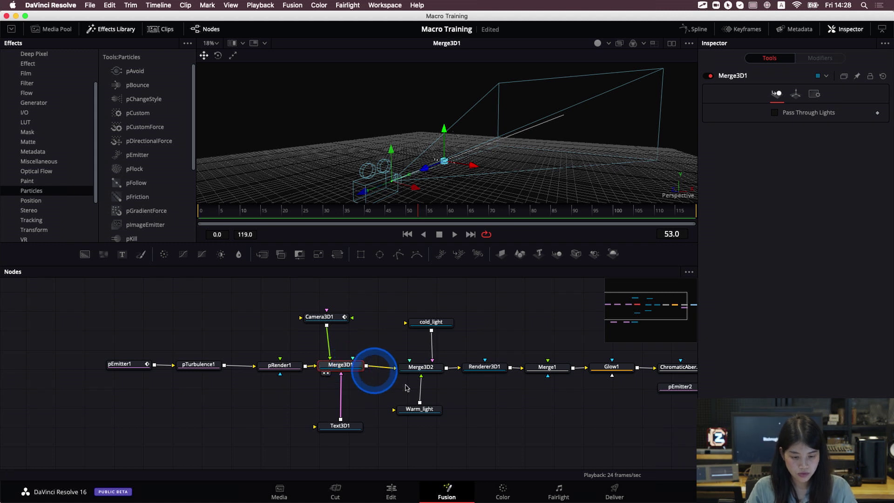
# - Clear and restore Merge3D1's scene in the viewer, and select Camera3D1 to examine its place in the 3D scene
pyautogui.press('1')
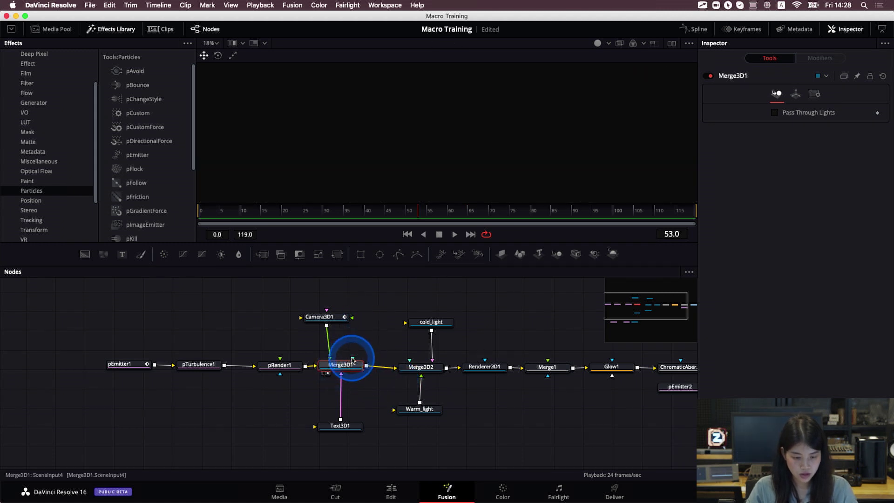
pyautogui.press('1')
pyautogui.click(410, 181)
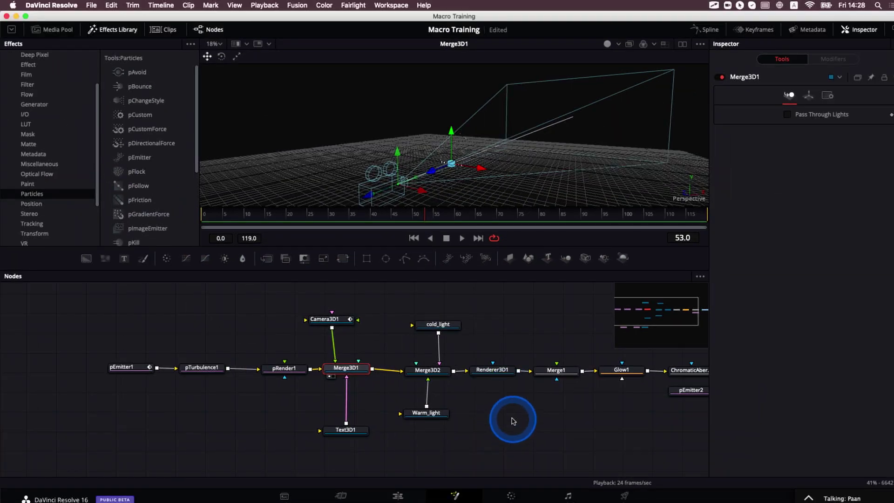
pyautogui.moveTo(513, 421); pyautogui.dragTo(506, 431)
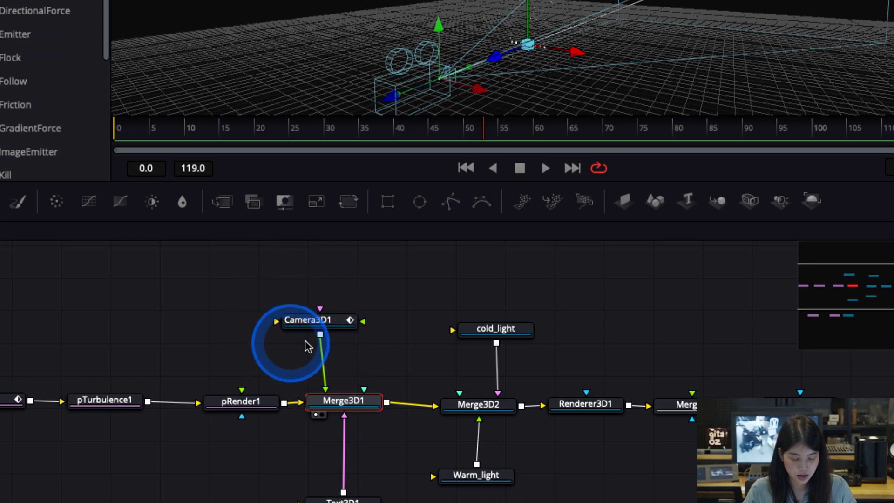
pyautogui.click(330, 325)
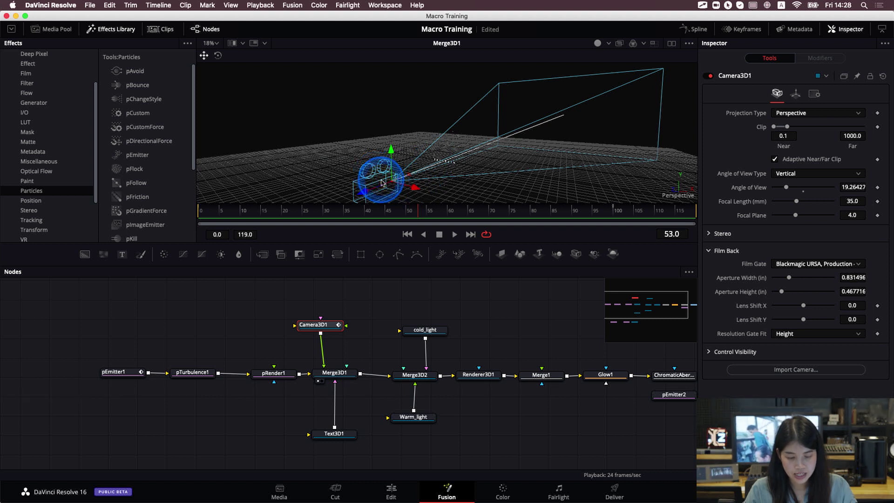
pyautogui.moveTo(390, 181); pyautogui.dragTo(384, 184)
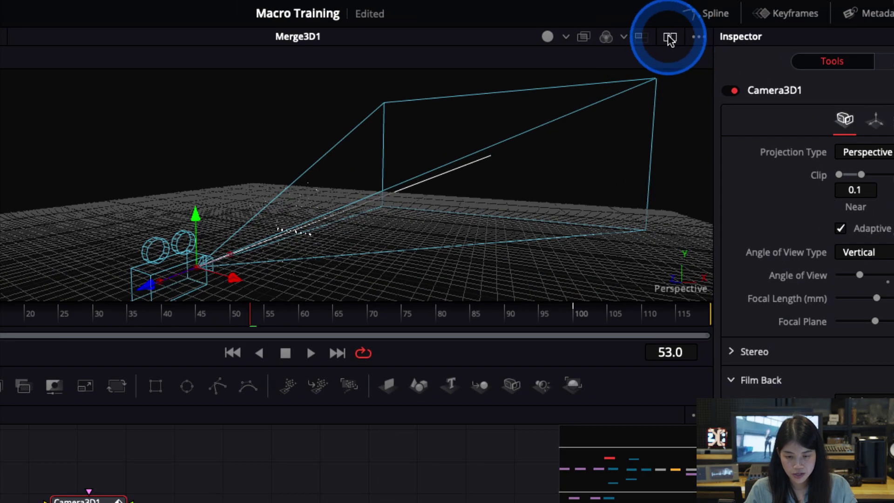
# - Split the display into two viewers and show Merge3D1 in the second one through the Camera3D1 view
pyautogui.click(672, 44)
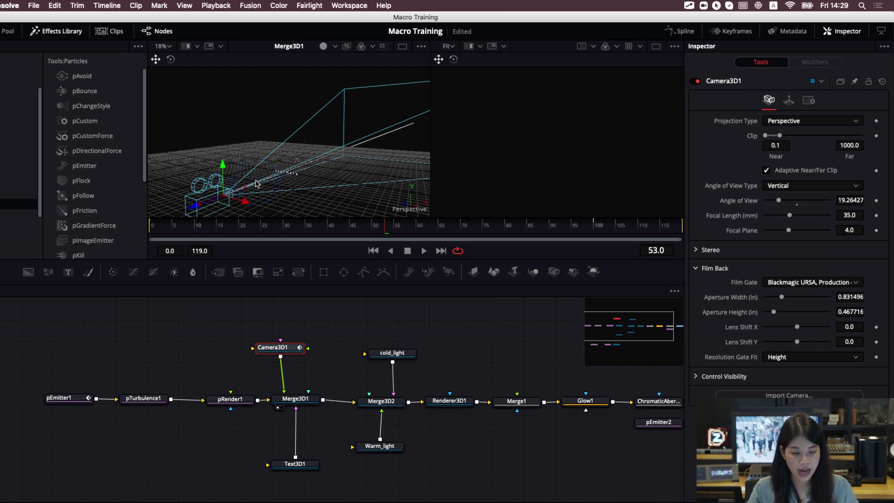
pyautogui.click(305, 405)
pyautogui.press('2')
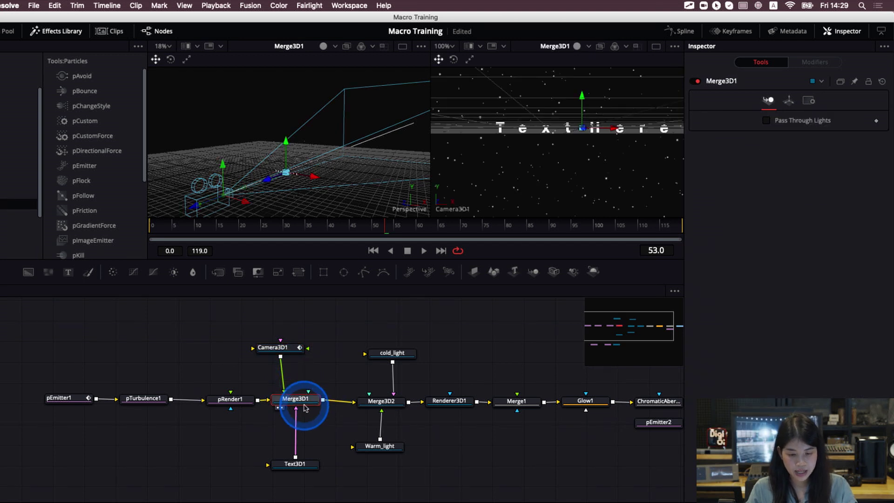
pyautogui.moveTo(607, 145); pyautogui.dragTo(555, 166)
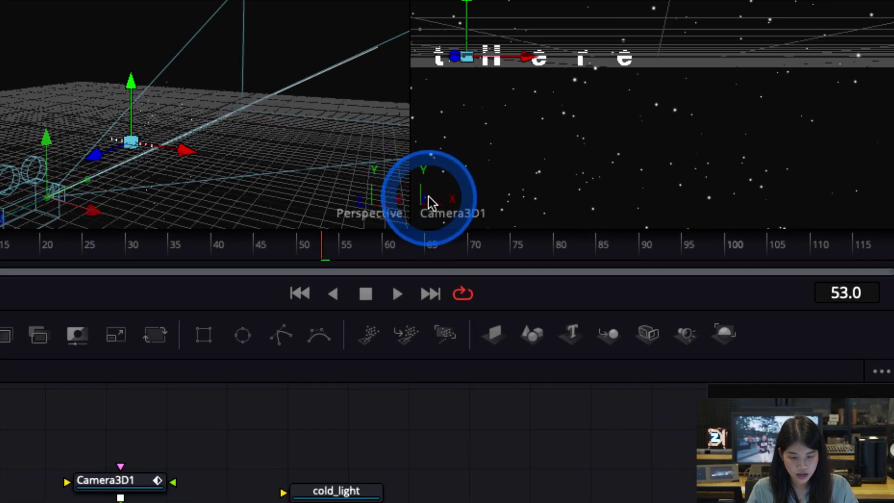
pyautogui.rightClick(429, 216)
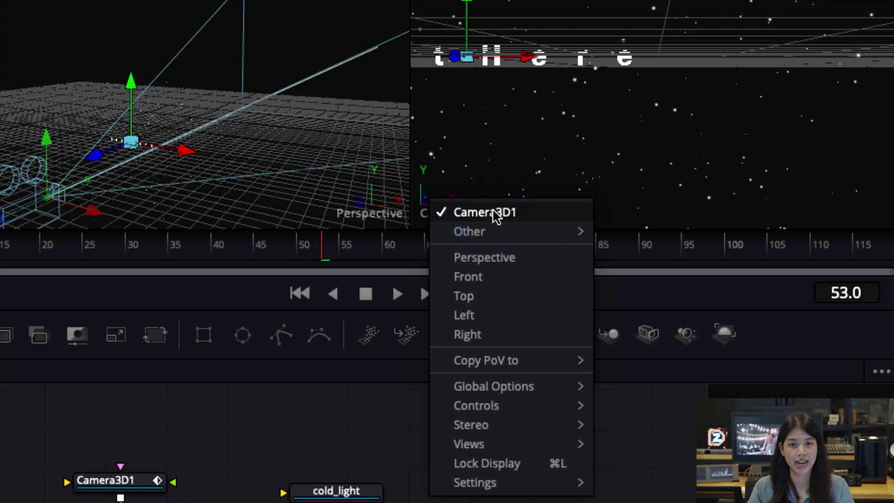
pyautogui.click(579, 156)
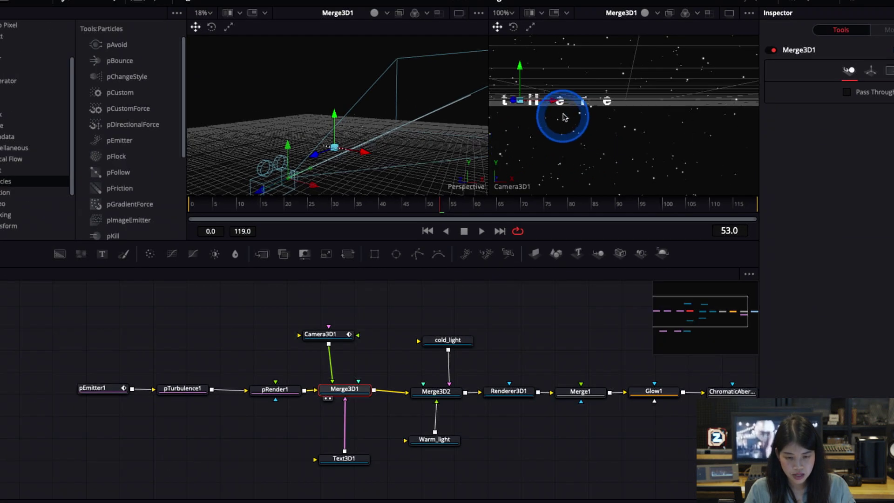
# - Reposition Camera3D1 to reframe the 3D text, including a small shift along its X axis, and play the animation to frame 101
pyautogui.moveTo(556, 97); pyautogui.dragTo(669, 144)
pyautogui.moveTo(720, 95); pyautogui.dragTo(699, 102)
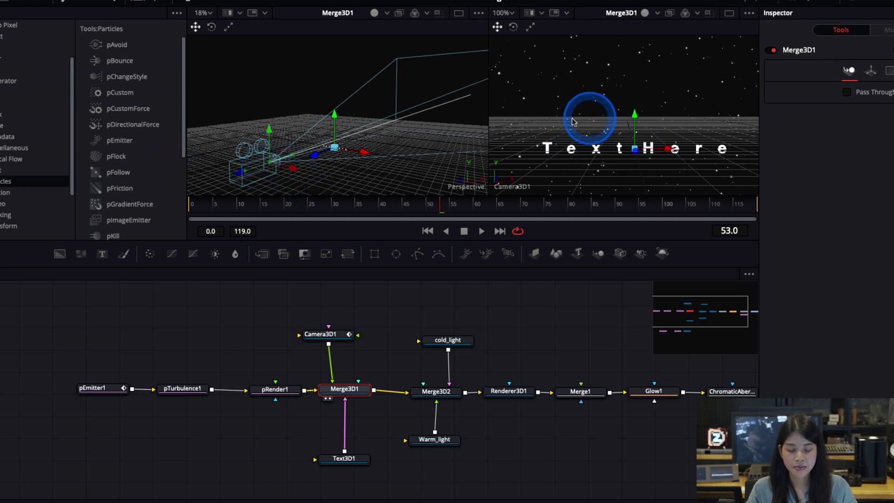
pyautogui.moveTo(221, 180); pyautogui.dragTo(269, 168)
pyautogui.click(320, 334)
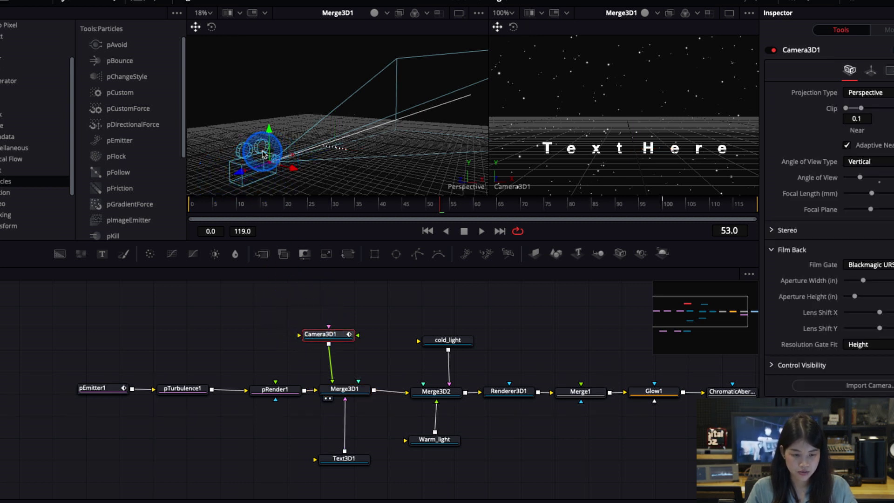
pyautogui.moveTo(287, 170)
pyautogui.mouseDown()
pyautogui.moveTo(308, 172)
pyautogui.moveTo(274, 168)
pyautogui.moveTo(302, 176)
pyautogui.moveTo(286, 172)
pyautogui.mouseUp()
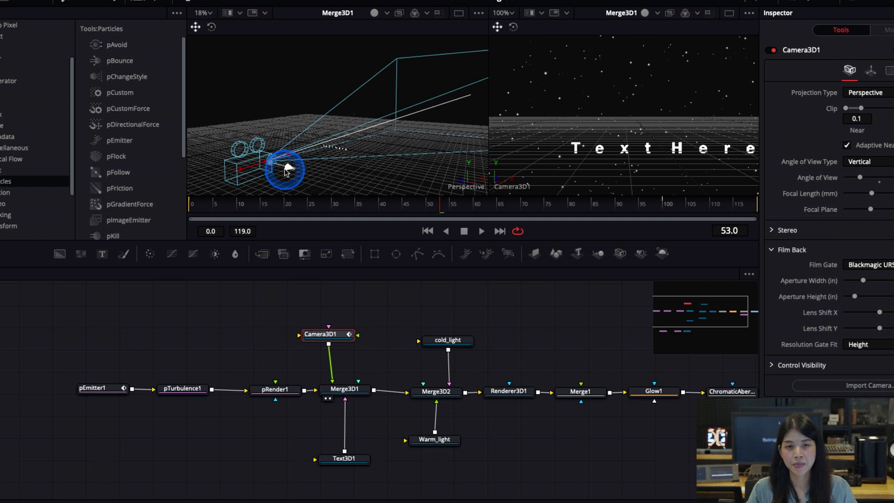
pyautogui.press('space')
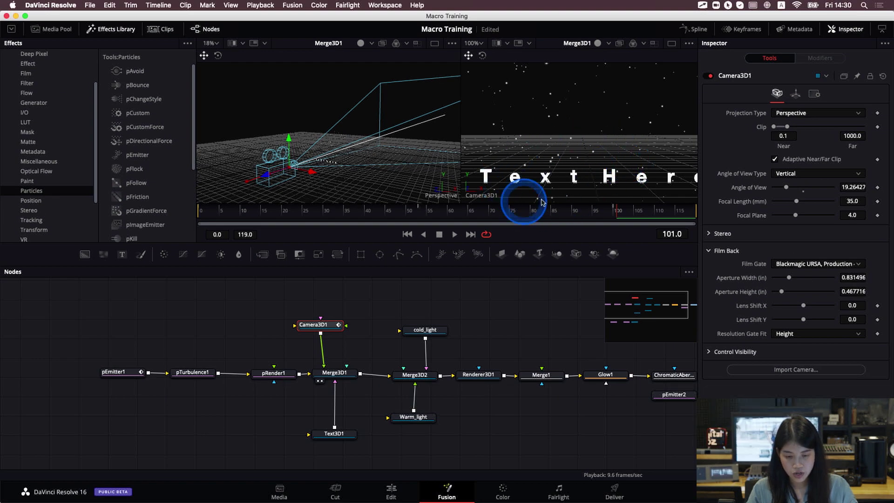
pyautogui.hotkey('shift', 'space')
pyautogui.write('pre')
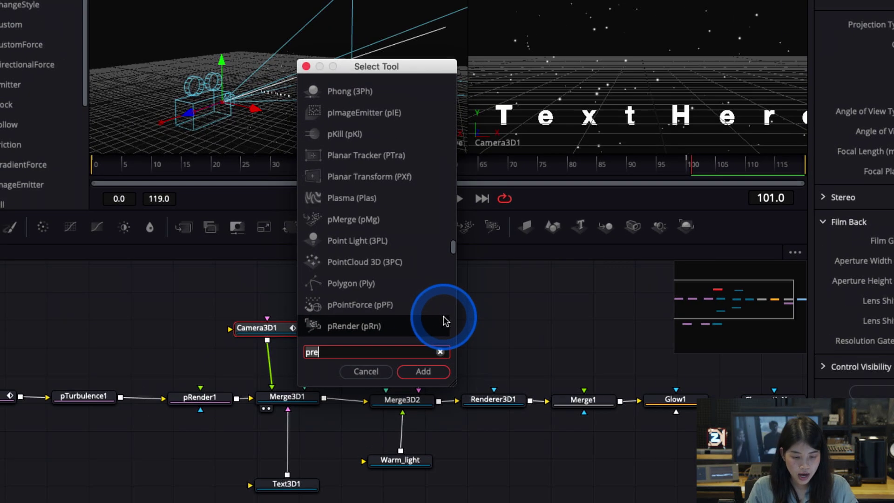
pyautogui.write('tex')
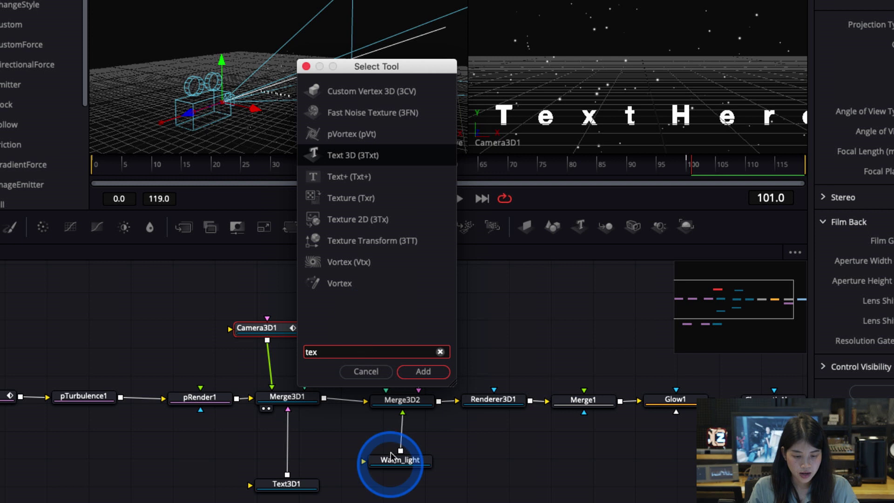
pyautogui.click(366, 371)
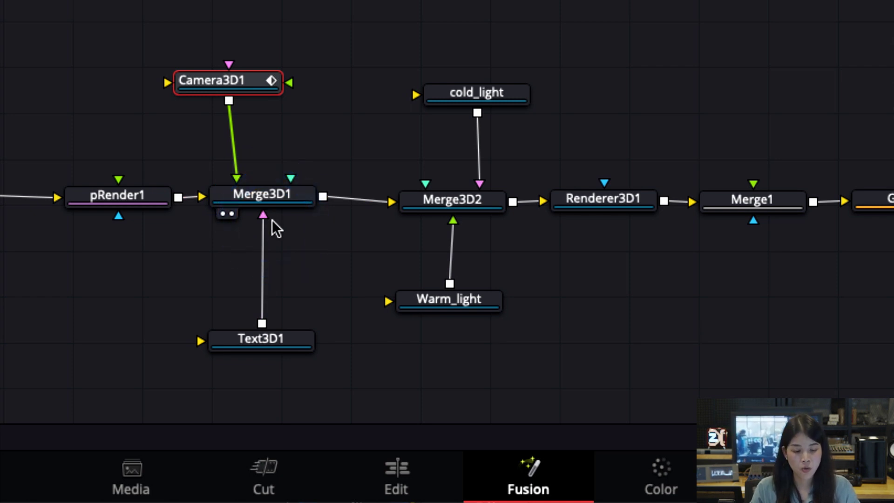
# - Rewire cold_light and Warm_light from Merge3D2 to Merge3D1, and disconnect both lights from it
pyautogui.click(273, 221)
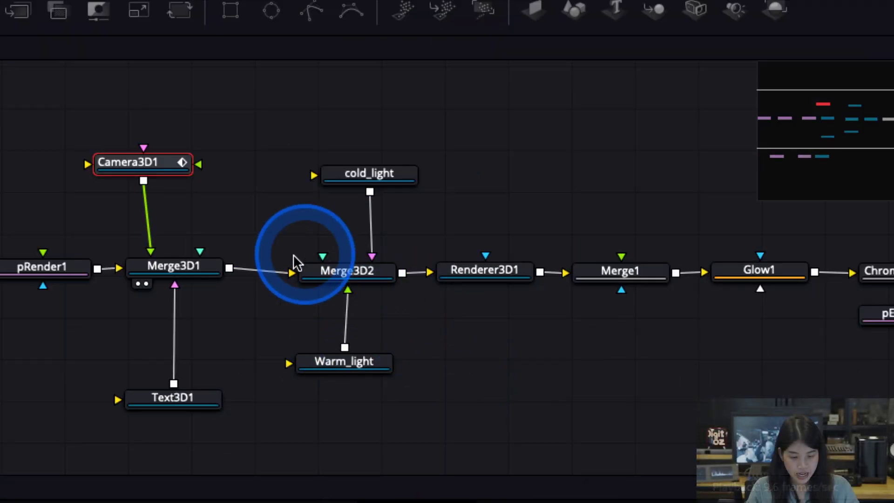
pyautogui.click(329, 272)
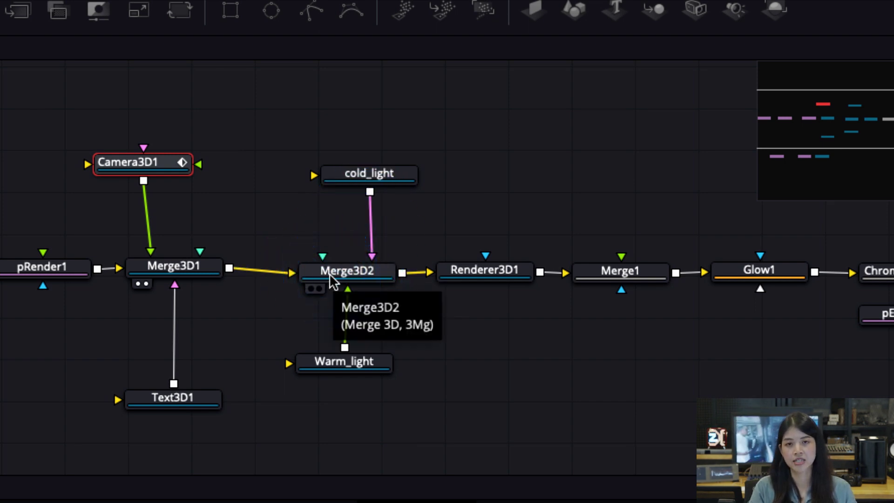
pyautogui.moveTo(372, 256); pyautogui.dragTo(199, 252)
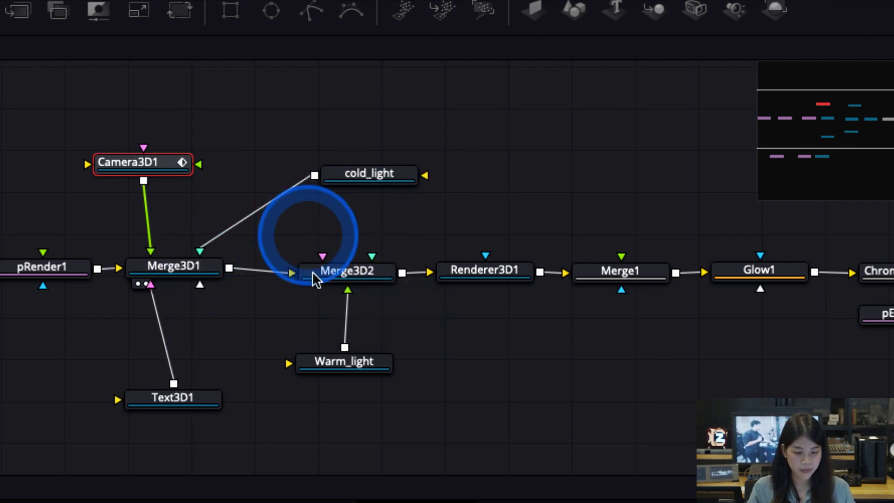
pyautogui.moveTo(348, 292); pyautogui.dragTo(210, 273)
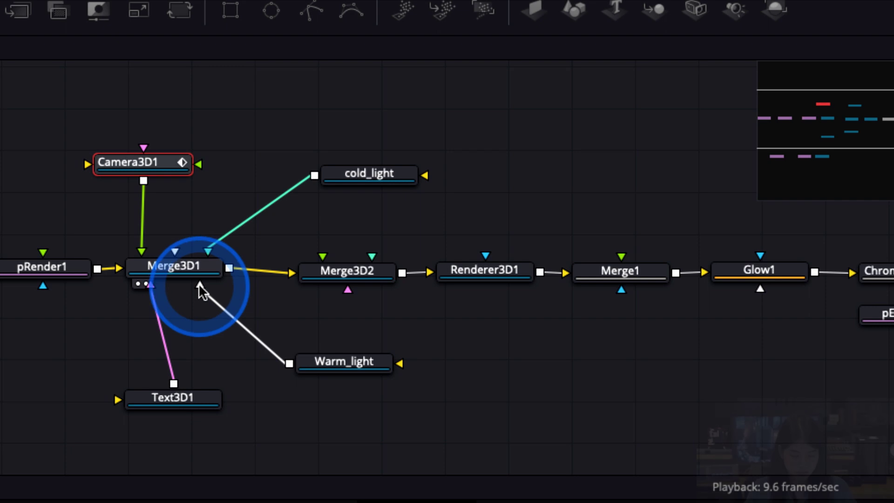
pyautogui.moveTo(199, 283); pyautogui.dragTo(267, 225)
pyautogui.moveTo(209, 250); pyautogui.dragTo(354, 232)
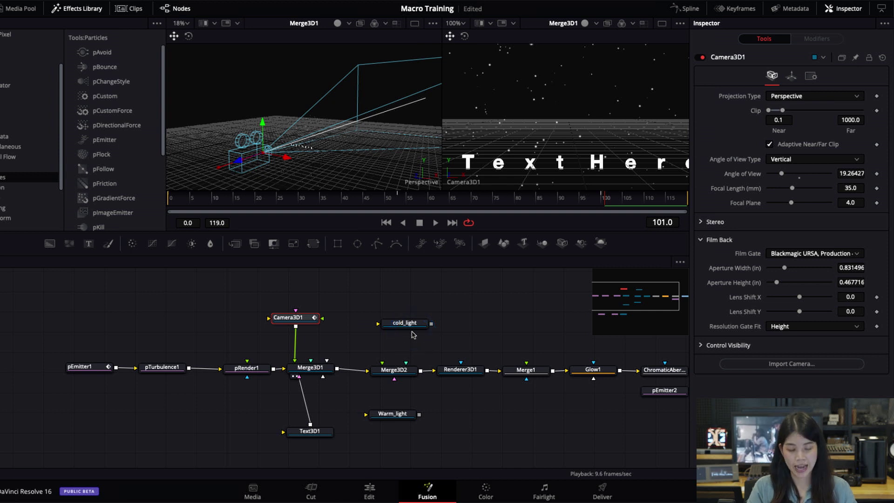
# - Search the tool list for "point" and add an unconnected Point Light node just above cold_light
pyautogui.hotkey('shift', 'space')
pyautogui.write('pre')
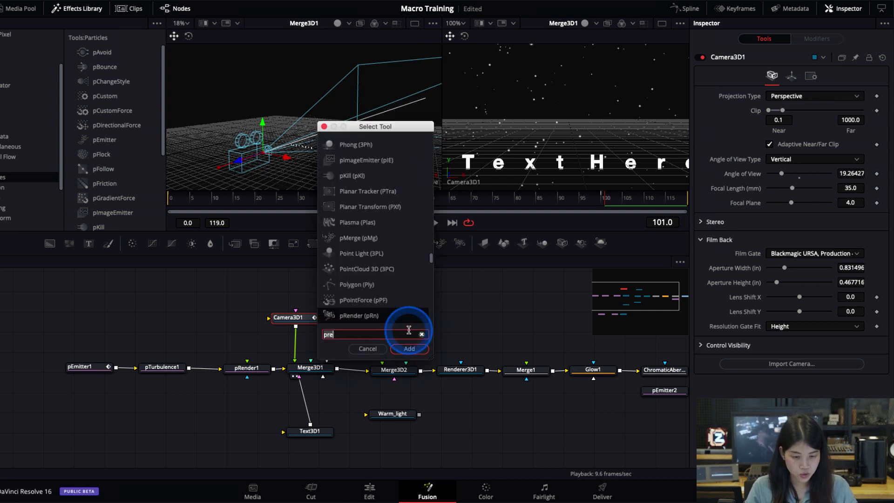
pyautogui.click(424, 336)
pyautogui.write('po')
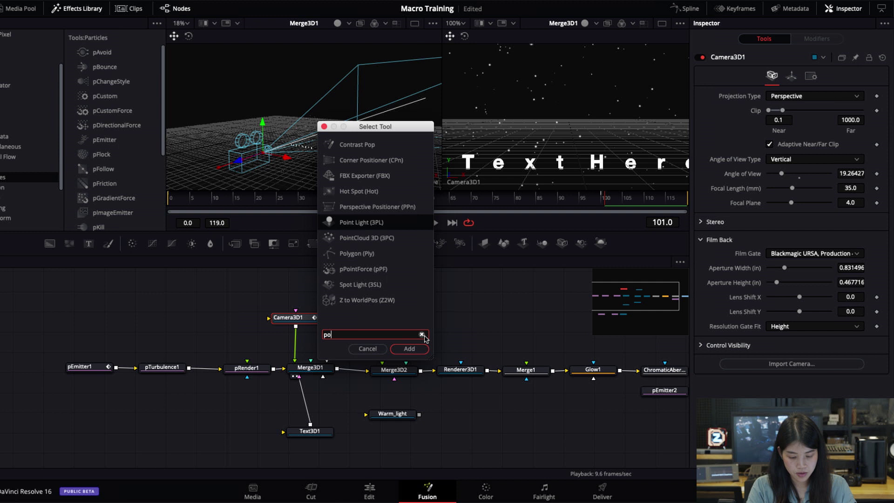
pyautogui.write('int')
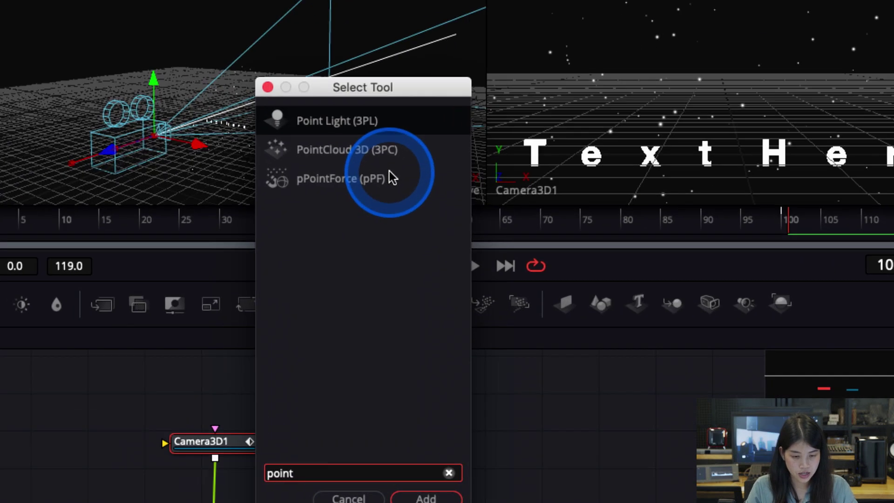
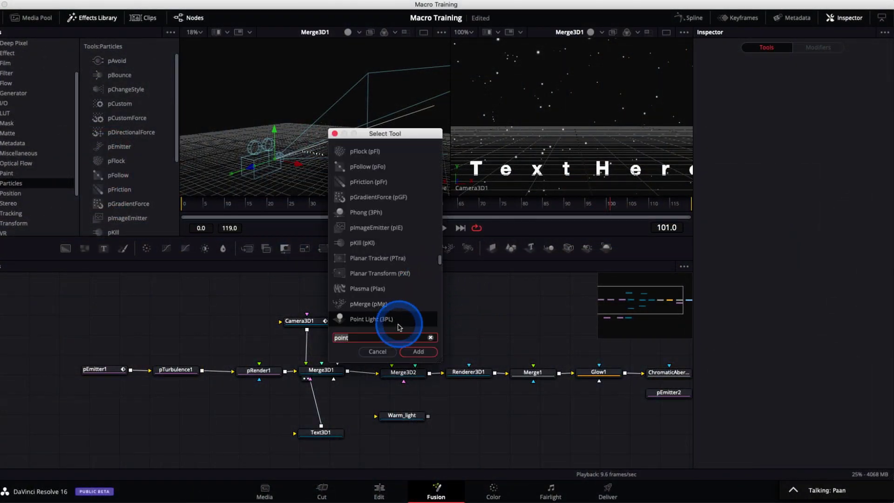
pyautogui.click(437, 352)
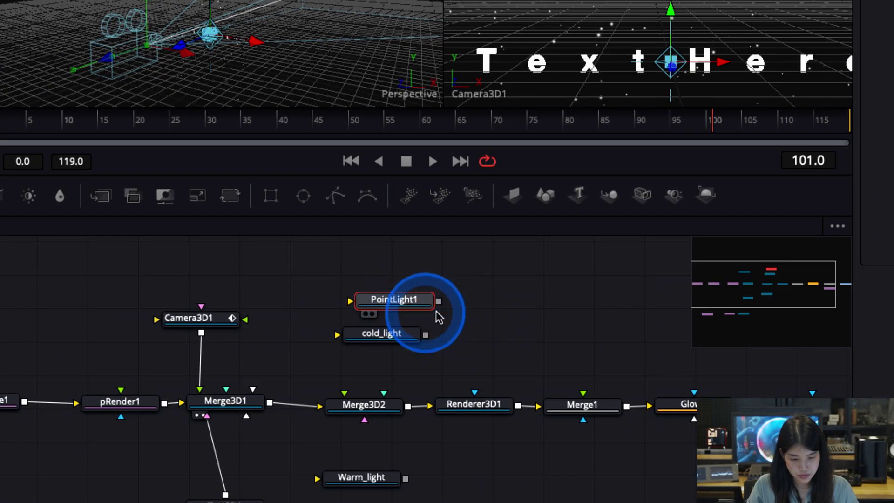
# - Move the cold_light node aside and connect PointLight1 to Merge3D2
pyautogui.moveTo(383, 332); pyautogui.dragTo(625, 314)
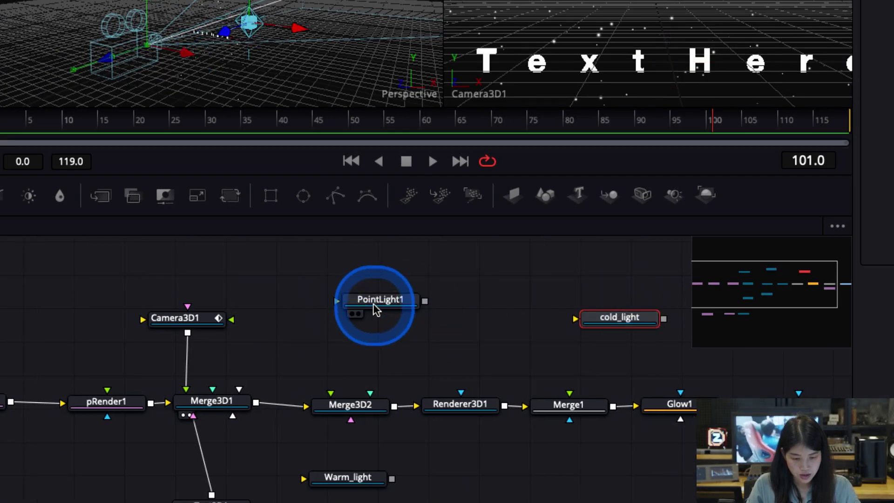
pyautogui.click(411, 300)
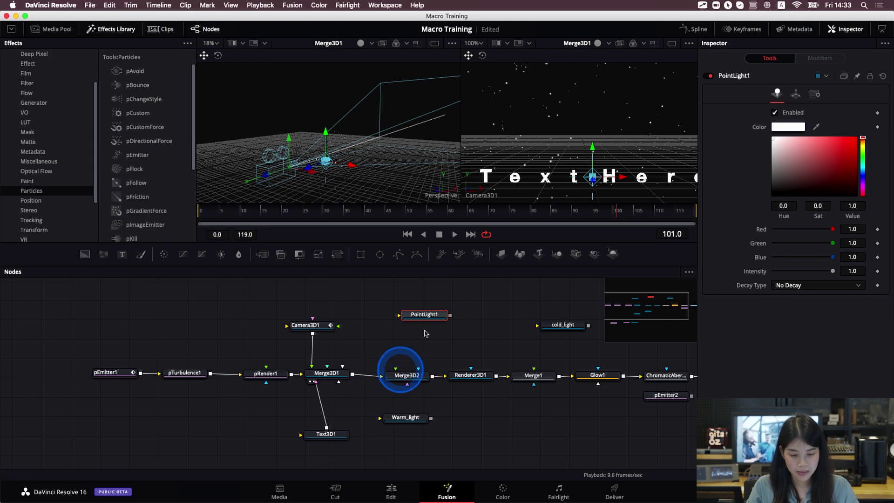
pyautogui.moveTo(437, 318); pyautogui.dragTo(417, 353)
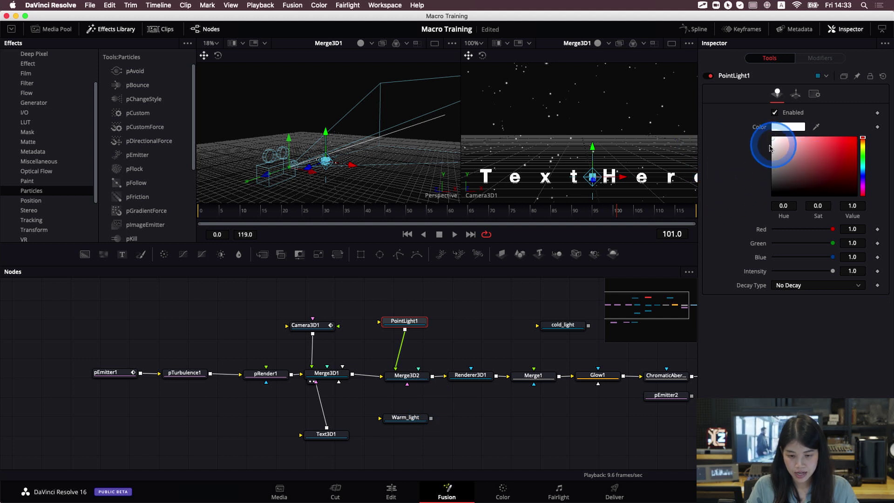
# - Hide the Effects Library, enlarge the viewers and nudge the point light in the camera view
pyautogui.click(111, 29)
pyautogui.moveTo(267, 242); pyautogui.dragTo(268, 265)
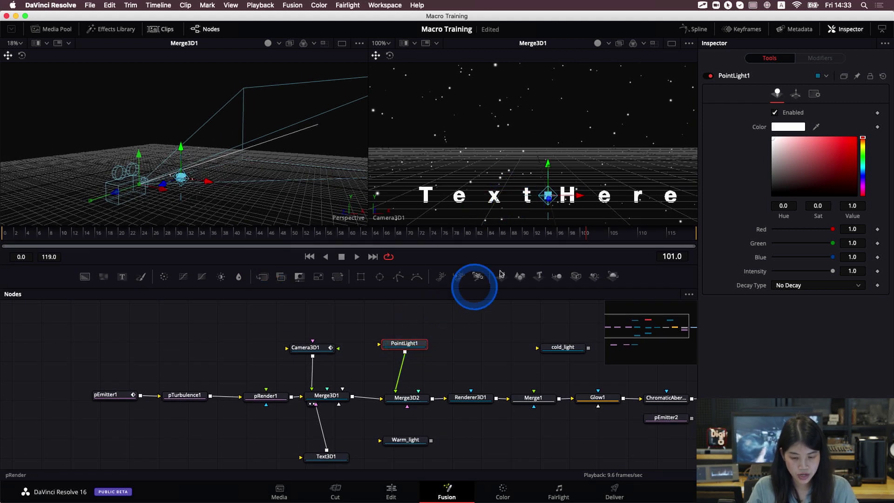
pyautogui.click(547, 183)
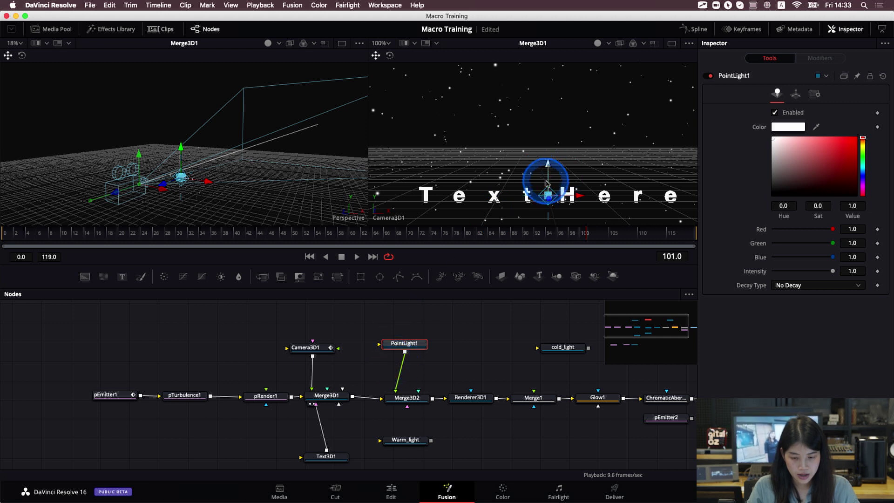
pyautogui.moveTo(548, 196)
pyautogui.mouseDown()
pyautogui.moveTo(511, 194)
pyautogui.moveTo(558, 197)
pyautogui.moveTo(425, 195)
pyautogui.moveTo(566, 196)
pyautogui.mouseUp()
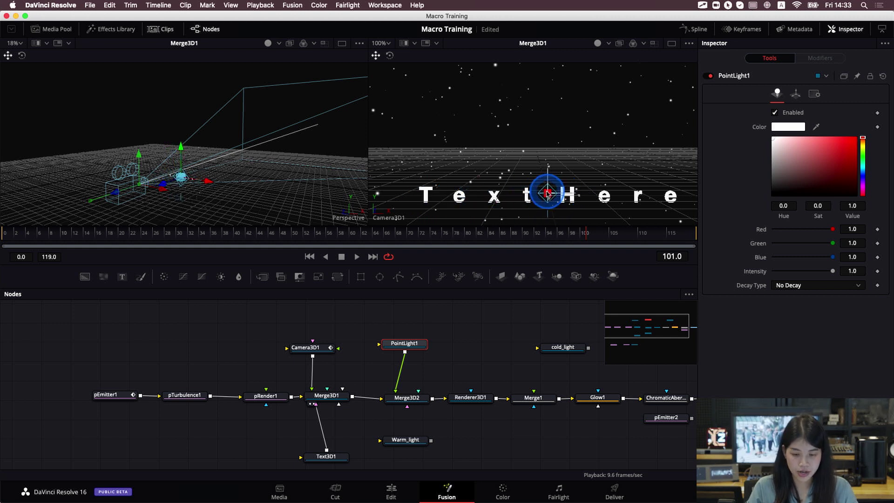
# - Set PointLight1's color to green with hue 0.272, saturation 0.623 and value 0.693
pyautogui.click(857, 130)
pyautogui.moveTo(864, 140); pyautogui.dragTo(864, 152)
pyautogui.click(760, 139)
pyautogui.moveTo(774, 139); pyautogui.dragTo(808, 150)
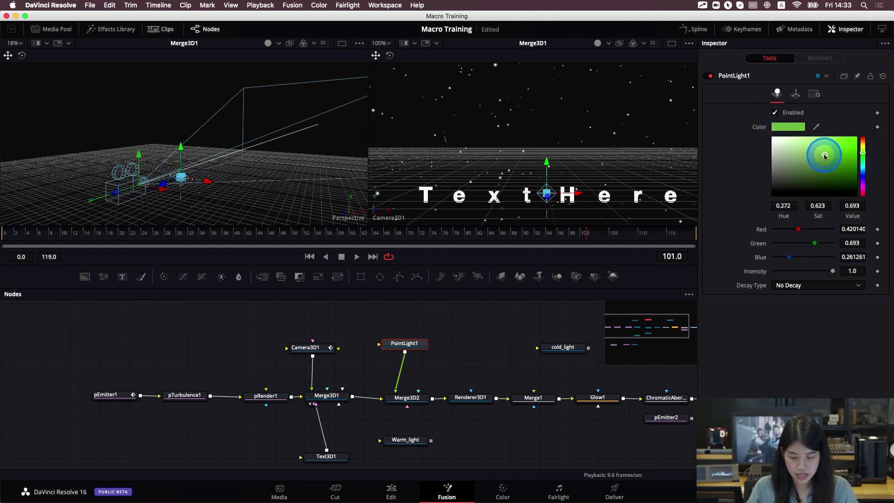
# - Compare the merged scene with PointLight1 alone, leaving PointLight1 in the first viewer and Merge3D2 in the second
pyautogui.click(414, 399)
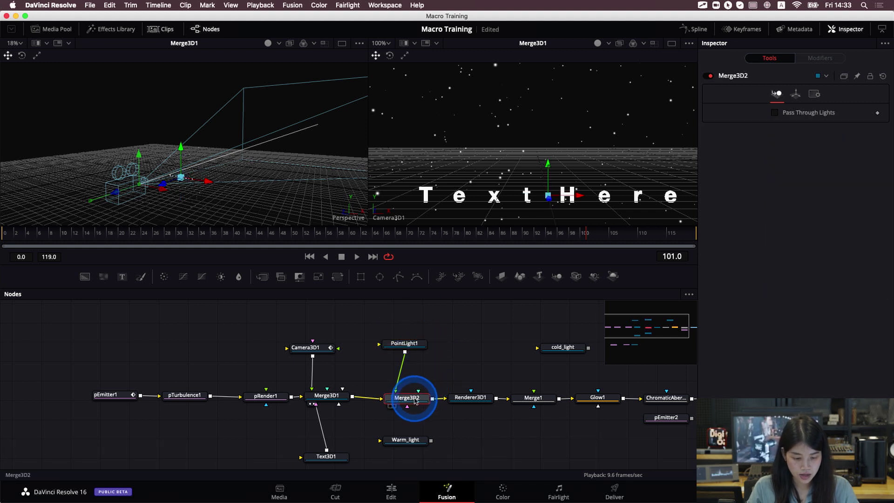
pyautogui.moveTo(543, 164)
pyautogui.mouseDown()
pyautogui.moveTo(593, 136)
pyautogui.moveTo(595, 146)
pyautogui.moveTo(525, 175)
pyautogui.moveTo(538, 167)
pyautogui.mouseUp()
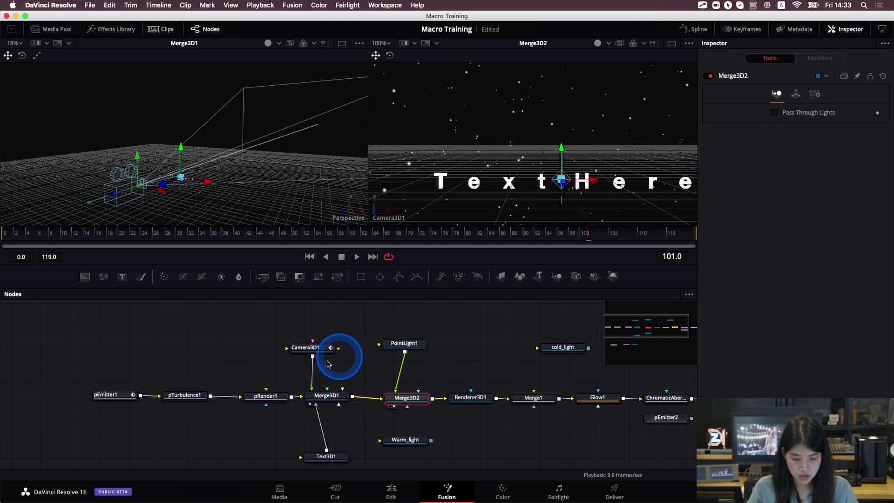
pyautogui.click(405, 345)
pyautogui.press('2')
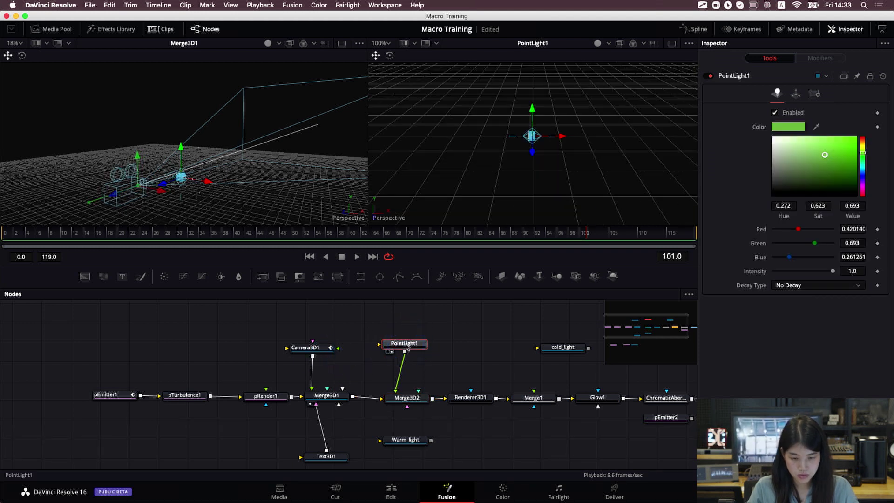
pyautogui.press('1')
pyautogui.click(397, 352)
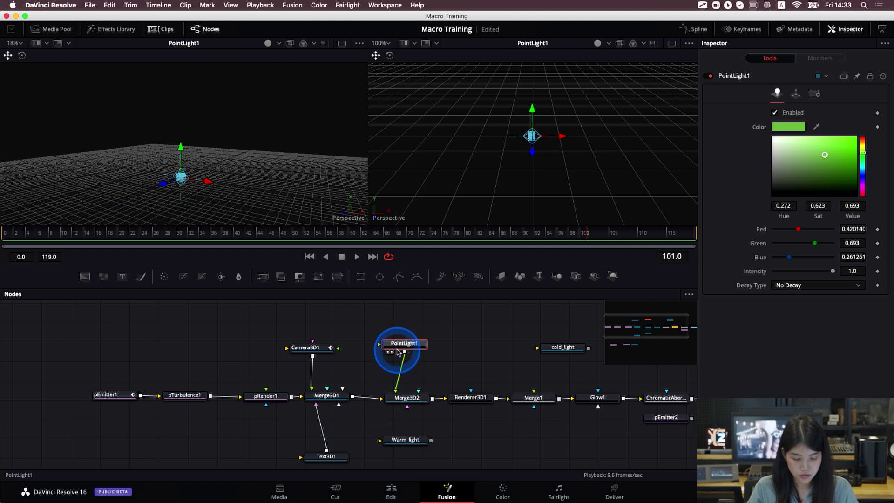
pyautogui.click(401, 400)
pyautogui.press('2')
pyautogui.click(564, 198)
pyautogui.moveTo(564, 198); pyautogui.dragTo(553, 215)
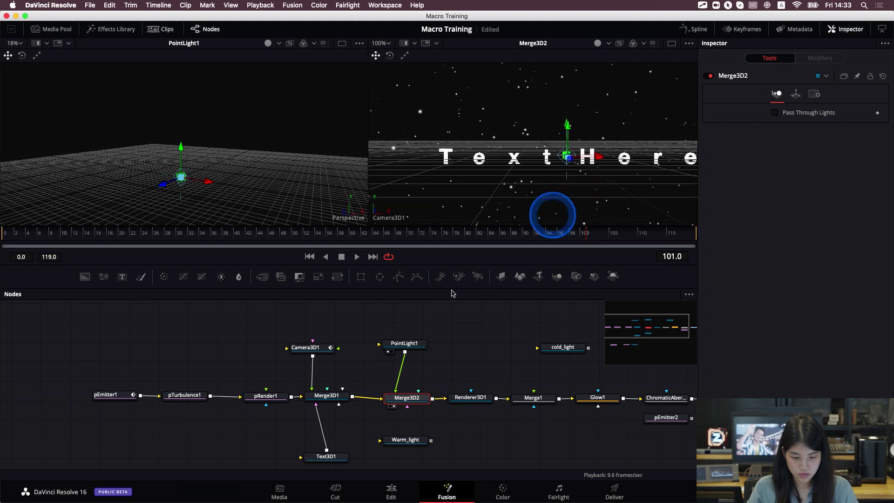
# - Disconnect PointLight1 from Merge3D2, connect cold_light in its place and save the project
pyautogui.click(390, 388)
pyautogui.moveTo(396, 390)
pyautogui.mouseDown()
pyautogui.moveTo(593, 363)
pyautogui.moveTo(590, 347)
pyautogui.moveTo(395, 391)
pyautogui.mouseUp()
pyautogui.moveTo(571, 349); pyautogui.dragTo(483, 345)
pyautogui.click(418, 398)
pyautogui.moveTo(514, 158); pyautogui.dragTo(462, 114)
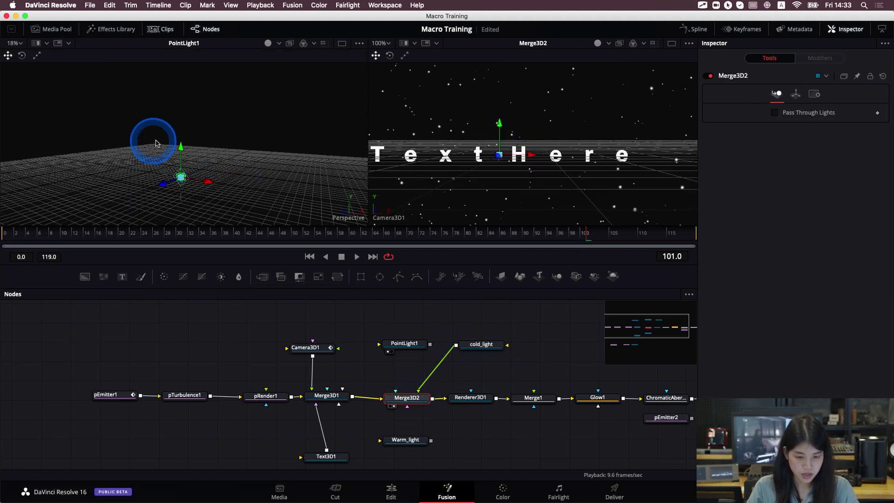
pyautogui.press('super+s')
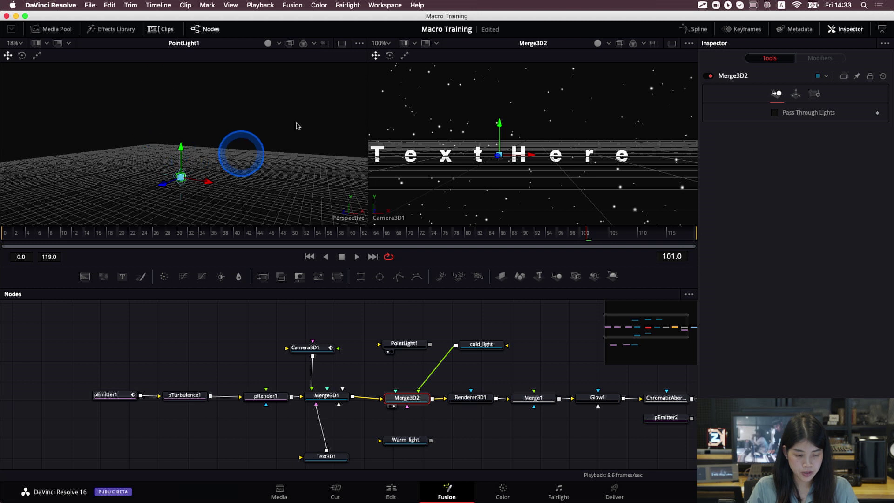
# - Load Merge3D1 into the first viewer and orbit it to examine the camera and text from behind the camera
pyautogui.moveTo(495, 186); pyautogui.dragTo(529, 184)
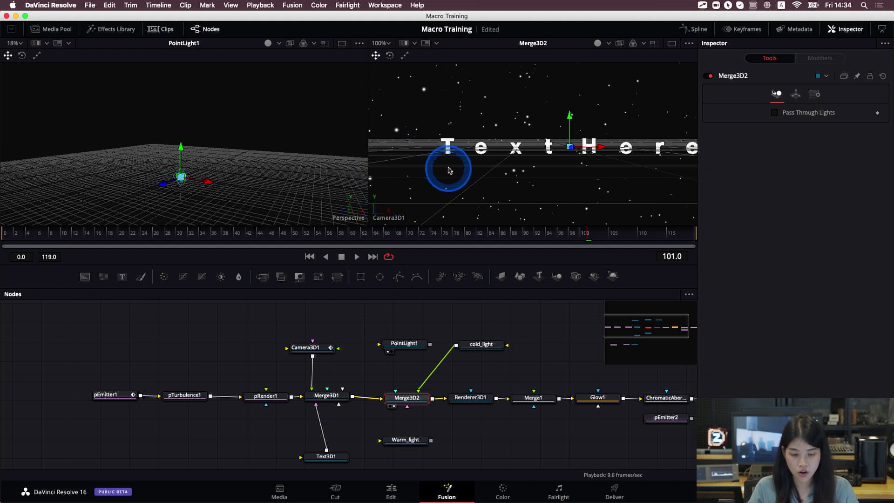
pyautogui.moveTo(451, 170); pyautogui.dragTo(472, 159)
pyautogui.moveTo(239, 200); pyautogui.dragTo(236, 182)
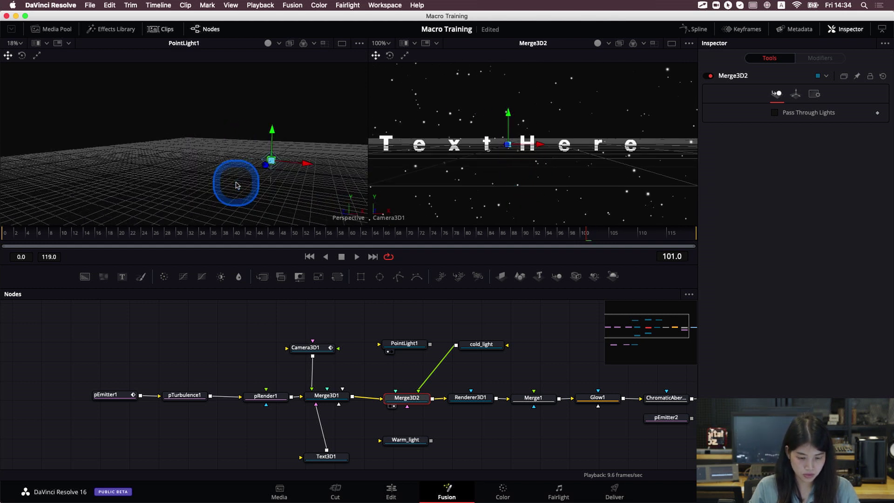
pyautogui.click(465, 343)
pyautogui.click(414, 405)
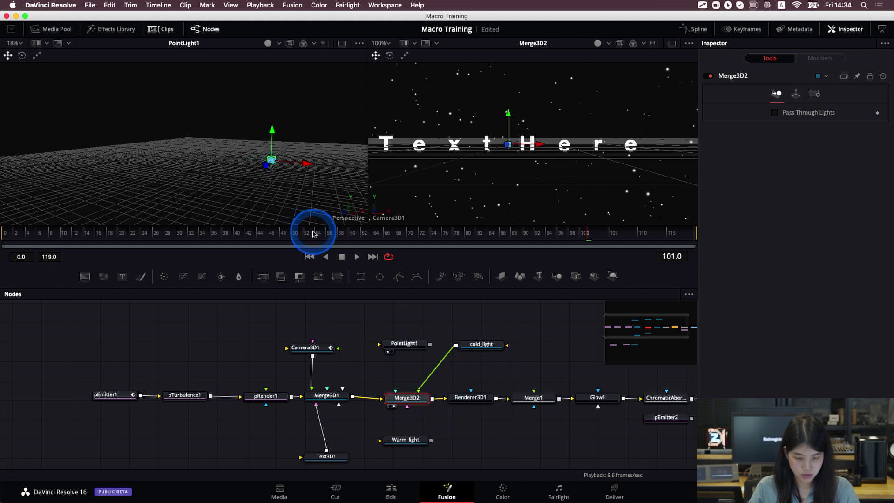
pyautogui.moveTo(264, 180); pyautogui.dragTo(230, 183)
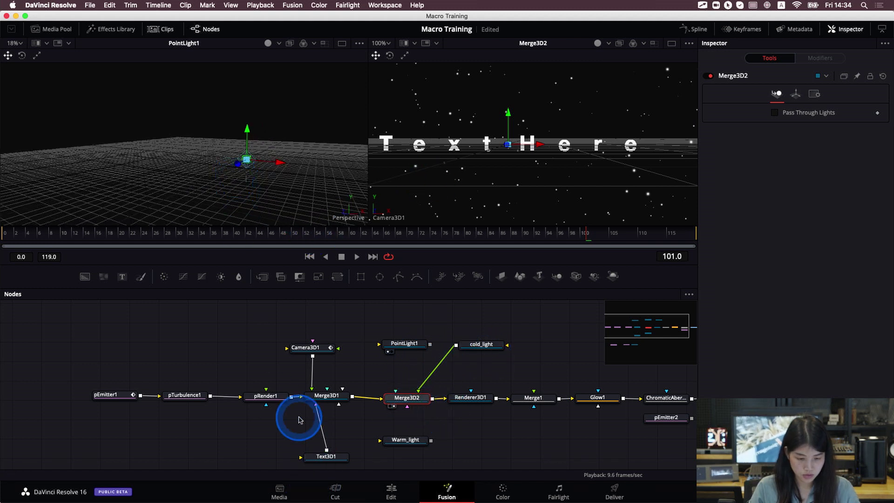
pyautogui.click(334, 399)
pyautogui.press('1')
pyautogui.moveTo(286, 196); pyautogui.dragTo(323, 205)
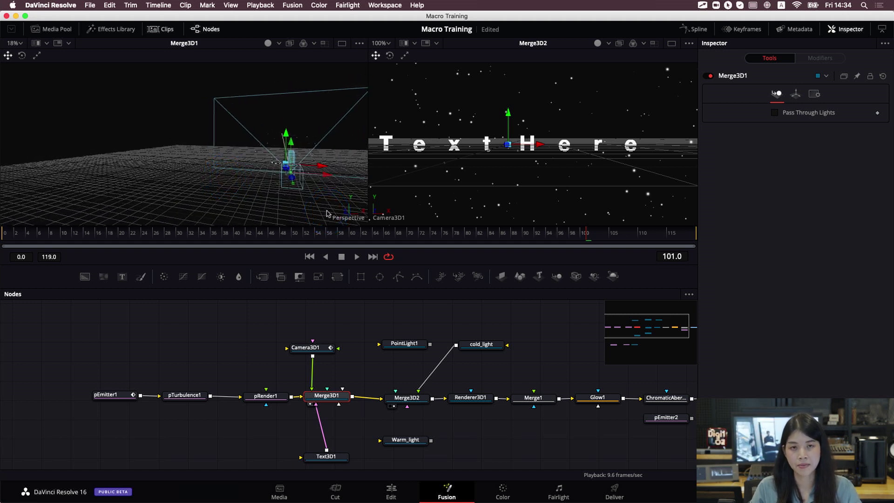
pyautogui.moveTo(313, 199)
pyautogui.mouseDown()
pyautogui.moveTo(274, 174)
pyautogui.moveTo(321, 181)
pyautogui.moveTo(310, 191)
pyautogui.mouseUp()
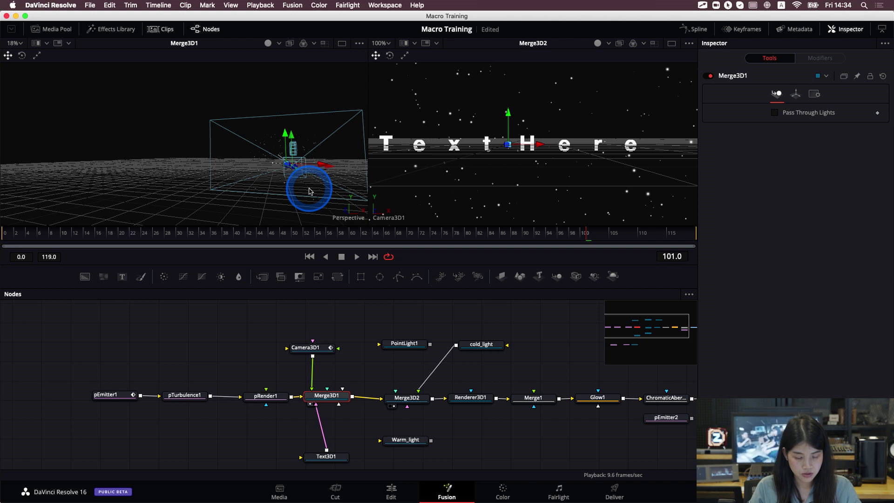
pyautogui.moveTo(310, 191); pyautogui.dragTo(291, 149)
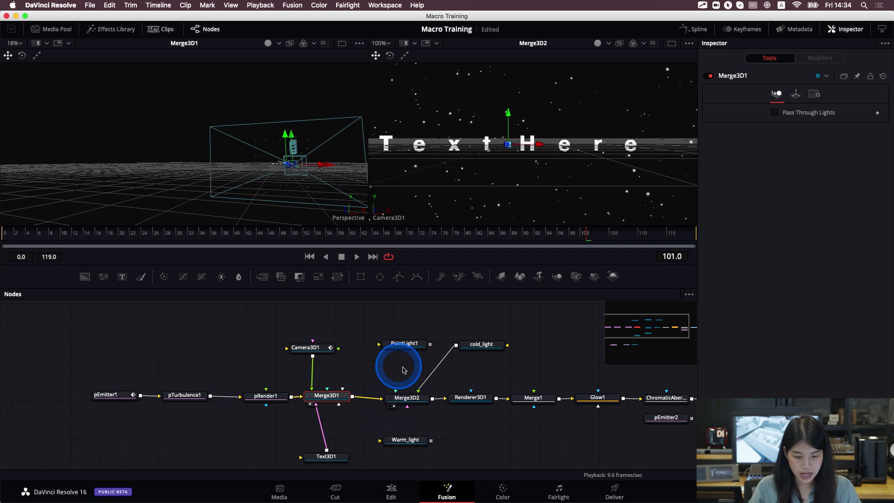
# - Move cold_light slightly toward the text in the perspective view of the first viewer
pyautogui.click(471, 345)
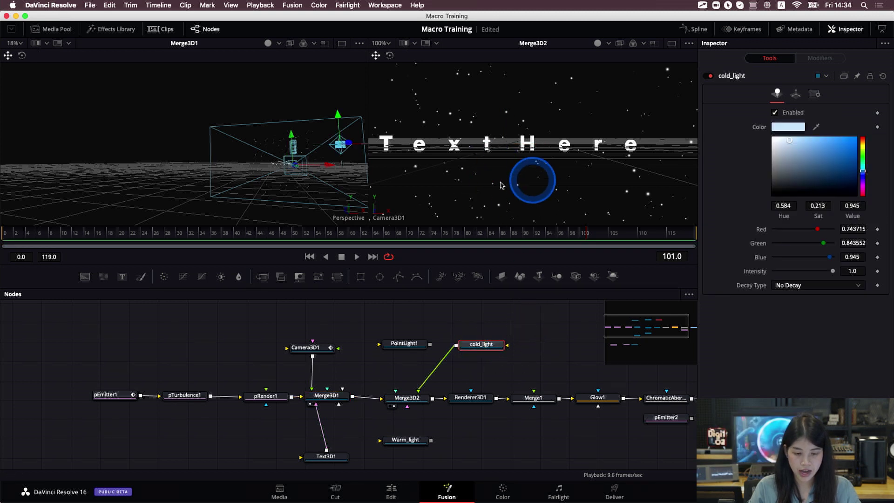
pyautogui.moveTo(330, 153); pyautogui.dragTo(508, 195)
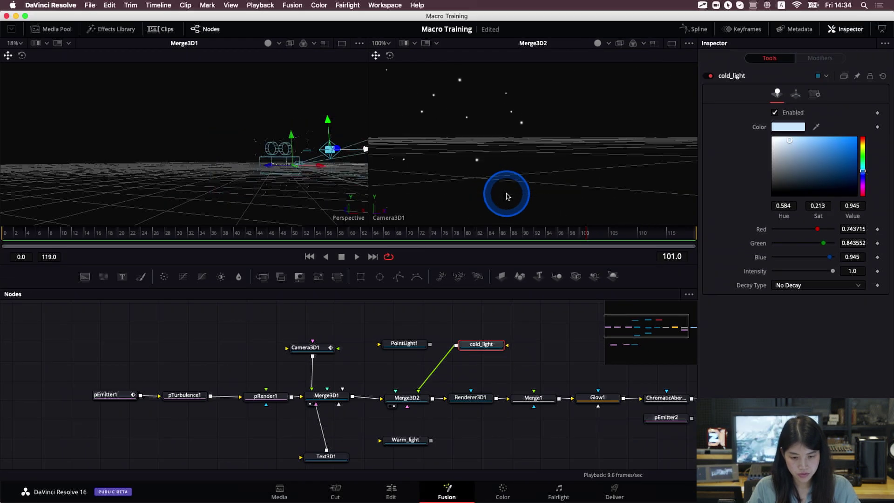
pyautogui.moveTo(508, 184); pyautogui.dragTo(381, 45)
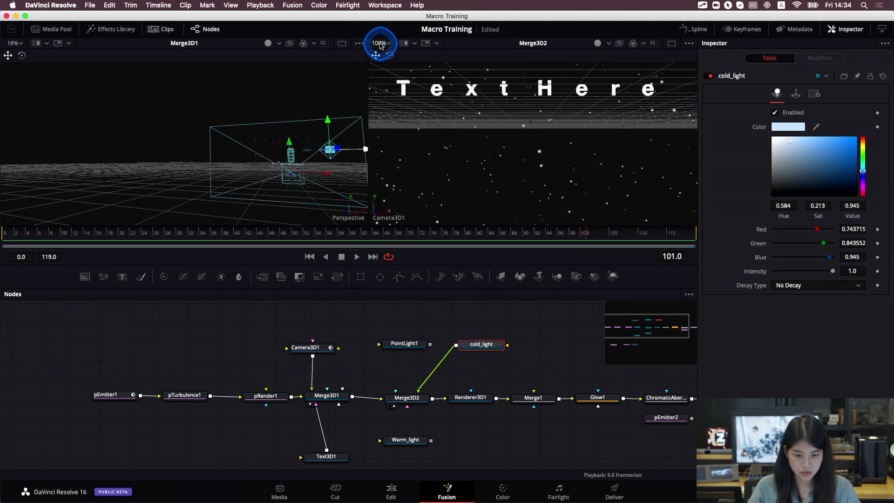
# - Set the camera view's zoom to Fit and play the animation, stopping at frame 84
pyautogui.click(384, 45)
pyautogui.click(383, 53)
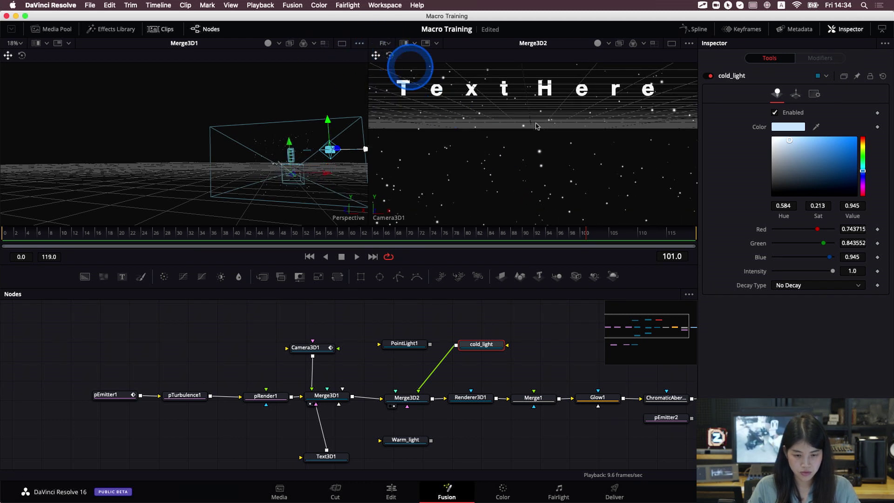
pyautogui.moveTo(586, 165); pyautogui.dragTo(321, 285)
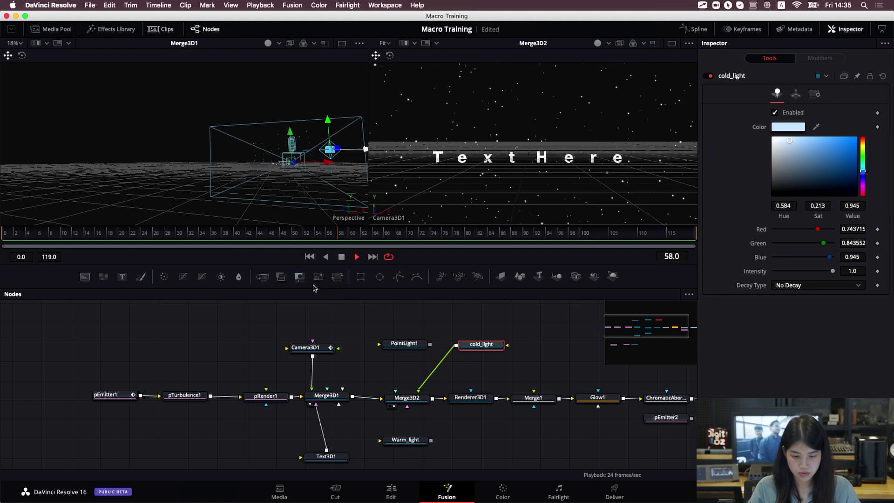
pyautogui.press('space')
# - Connect Warm_light to Merge3D2 and select the Warm_light node
pyautogui.click(393, 484)
pyautogui.click(429, 448)
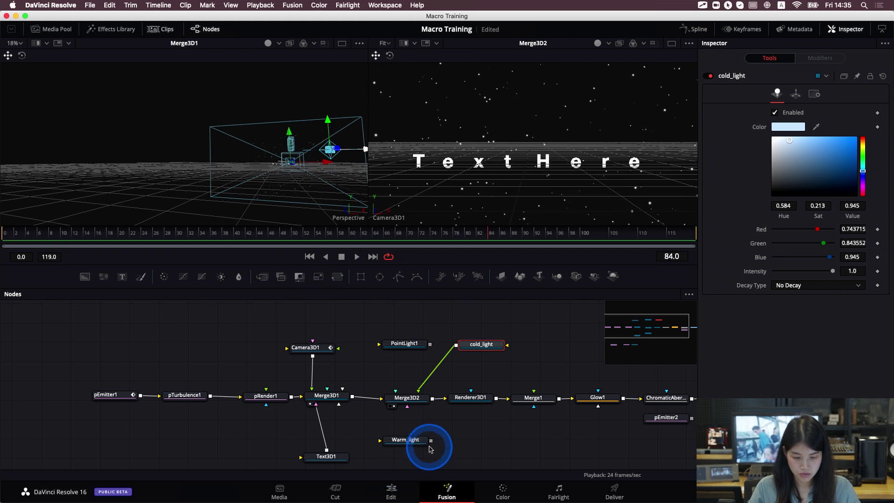
pyautogui.moveTo(431, 441); pyautogui.dragTo(403, 435)
pyautogui.click(405, 441)
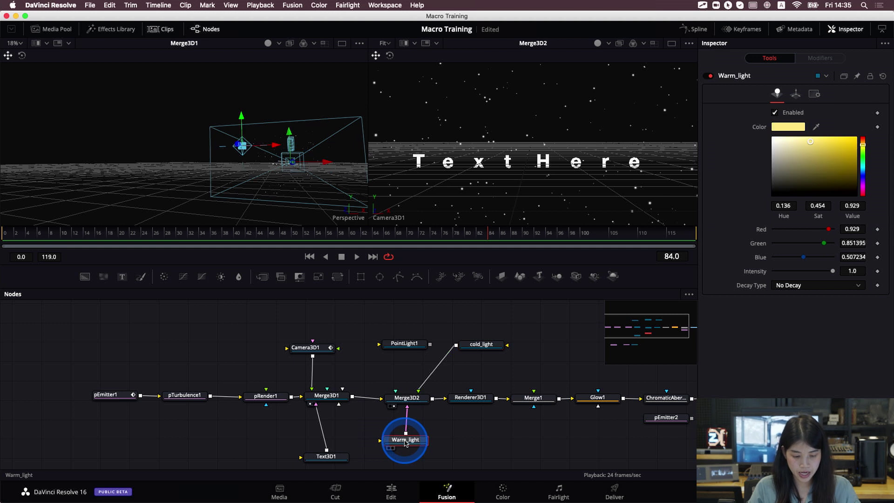
# - Alternate the second viewer between Warm_light and Merge3D2, nudging Warm_light's position slightly
pyautogui.press('2')
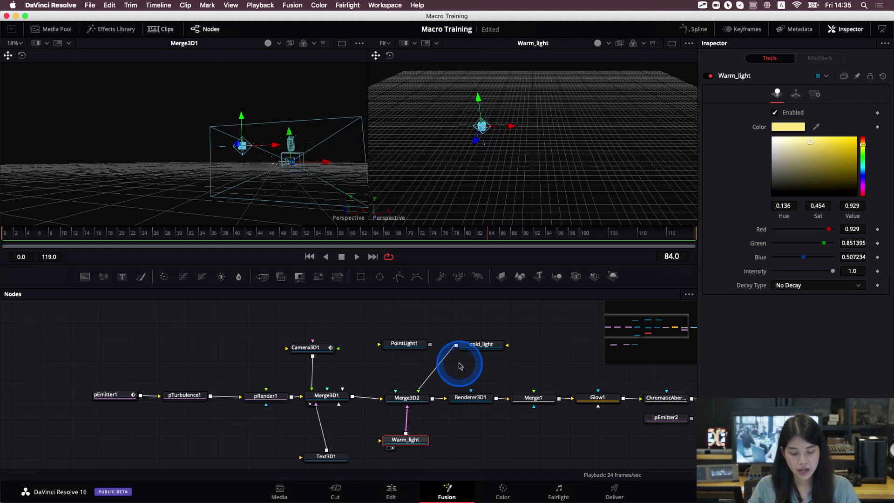
pyautogui.click(412, 401)
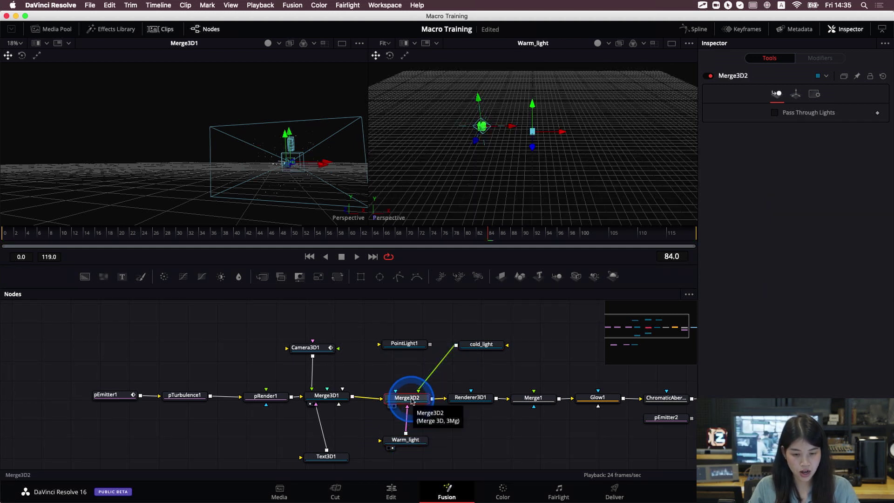
pyautogui.click(483, 126)
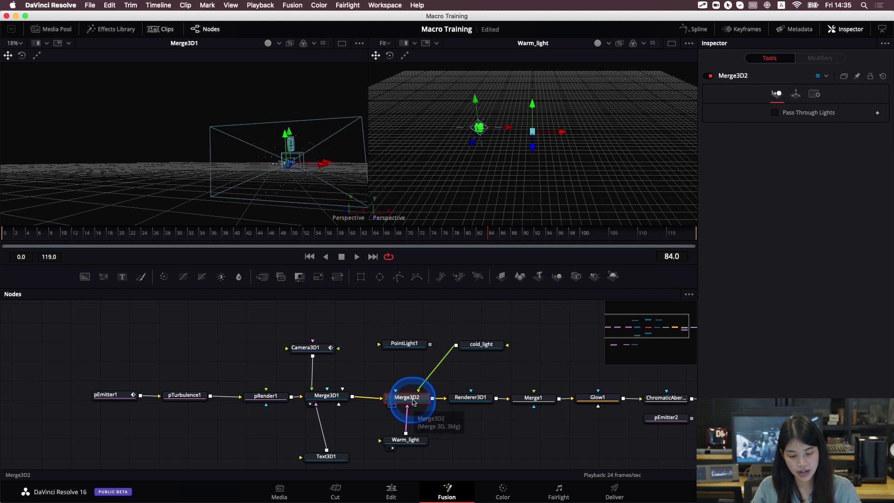
pyautogui.press('2')
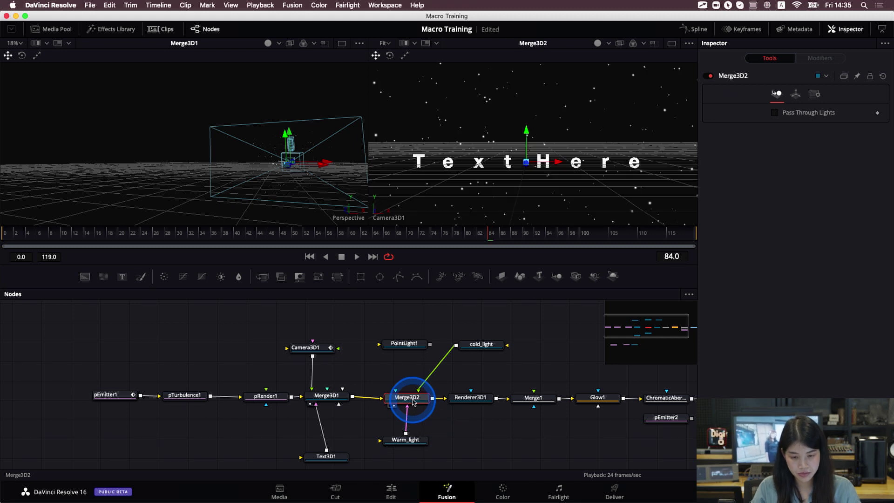
pyautogui.click(401, 442)
pyautogui.press('2')
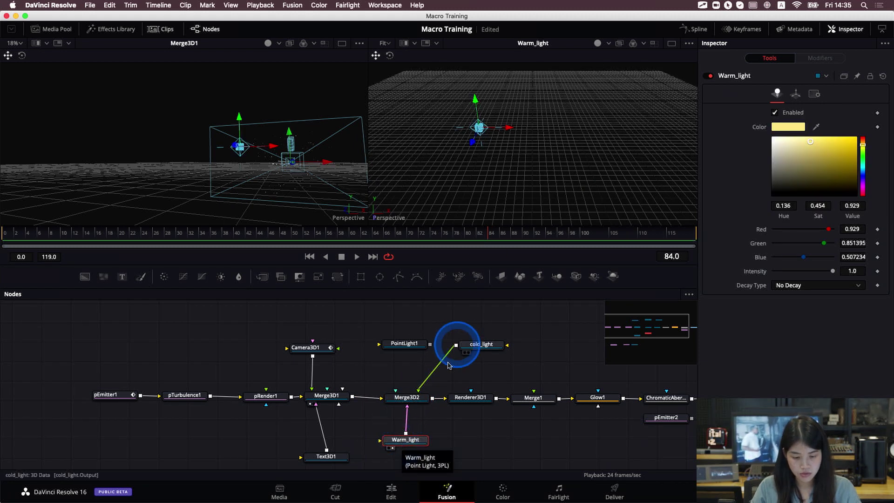
# - Show Merge3D2 in the second viewer, select cold_light and play the animation, stopping at frame 100
pyautogui.click(419, 401)
pyautogui.press('2')
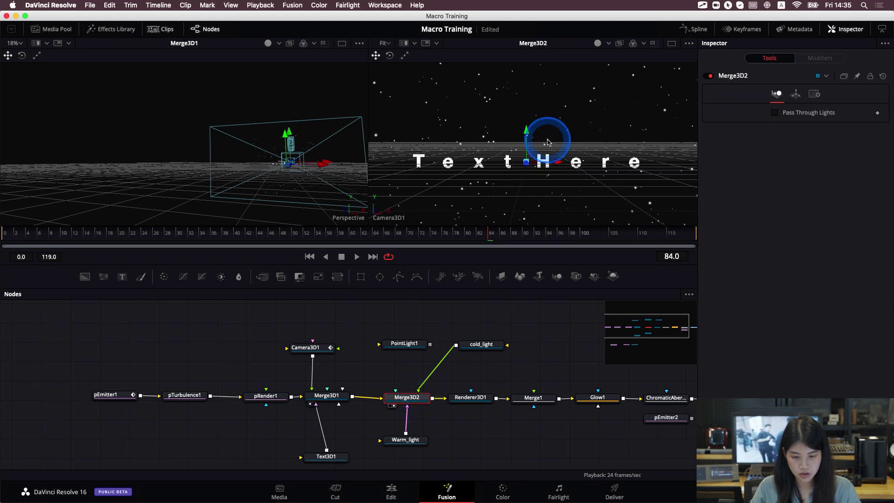
pyautogui.moveTo(525, 165)
pyautogui.mouseDown()
pyautogui.moveTo(517, 163)
pyautogui.moveTo(526, 162)
pyautogui.mouseUp()
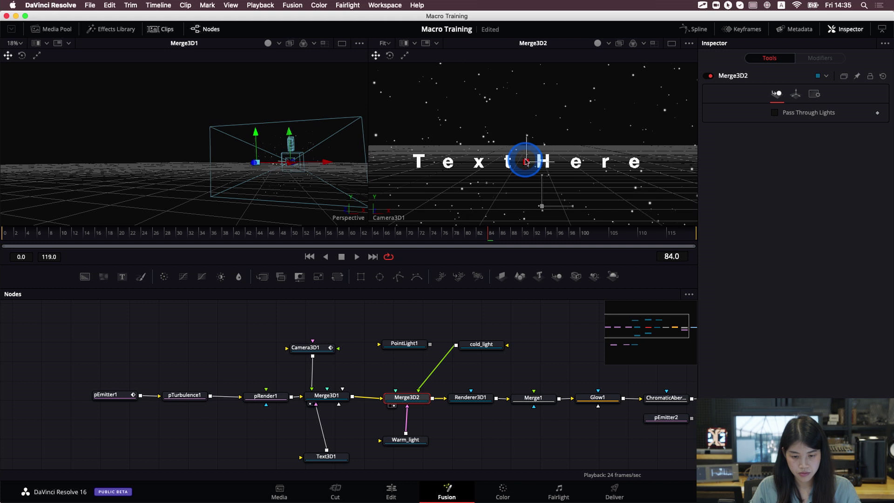
pyautogui.click(486, 349)
pyautogui.press('space')
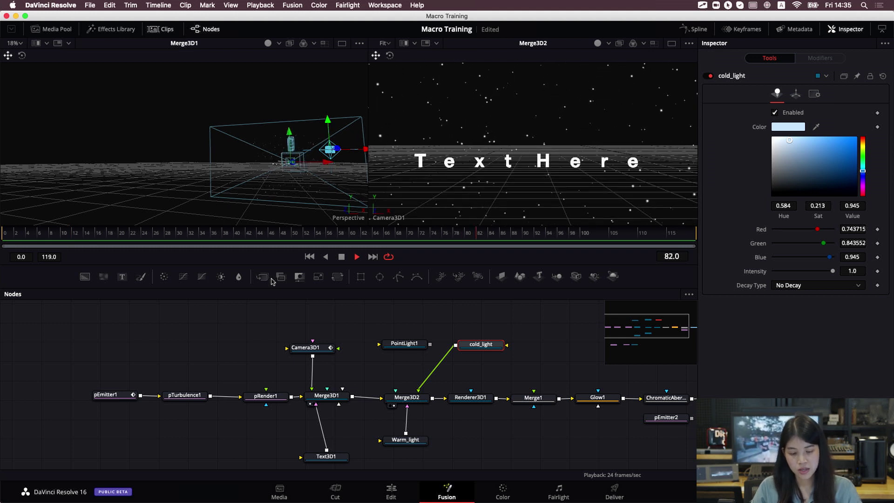
pyautogui.press('space')
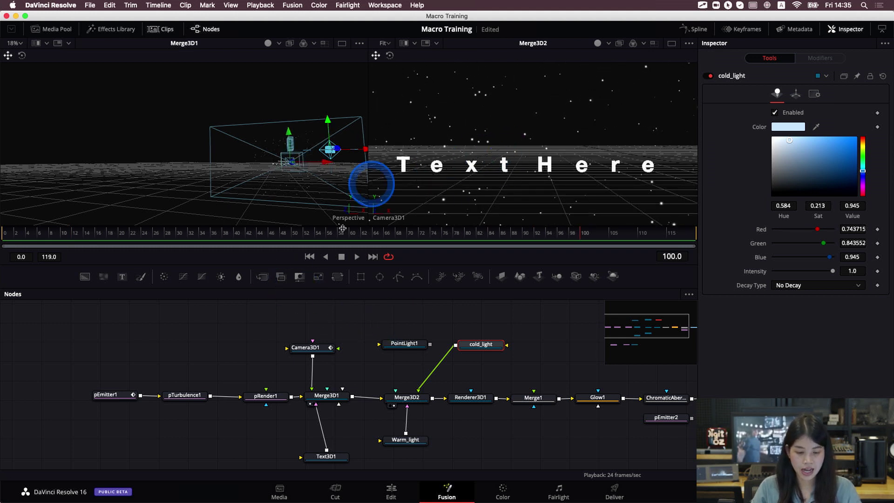
# - Open the Keyframes editor, fit all node tracks in its timeline and select the PointLight1 track
pyautogui.click(340, 338)
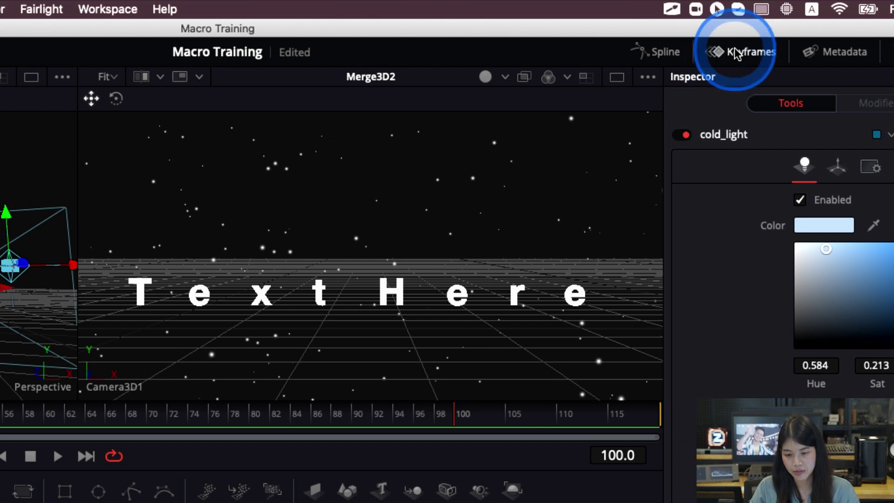
pyautogui.click(736, 53)
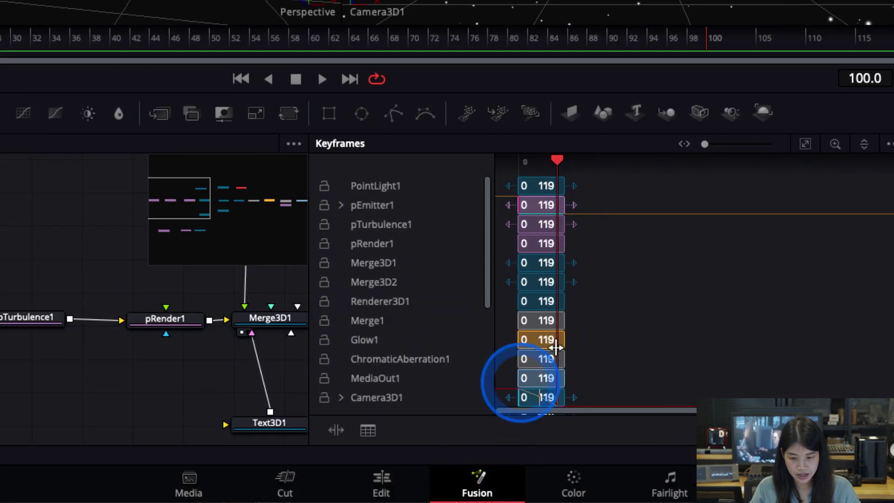
pyautogui.click(805, 143)
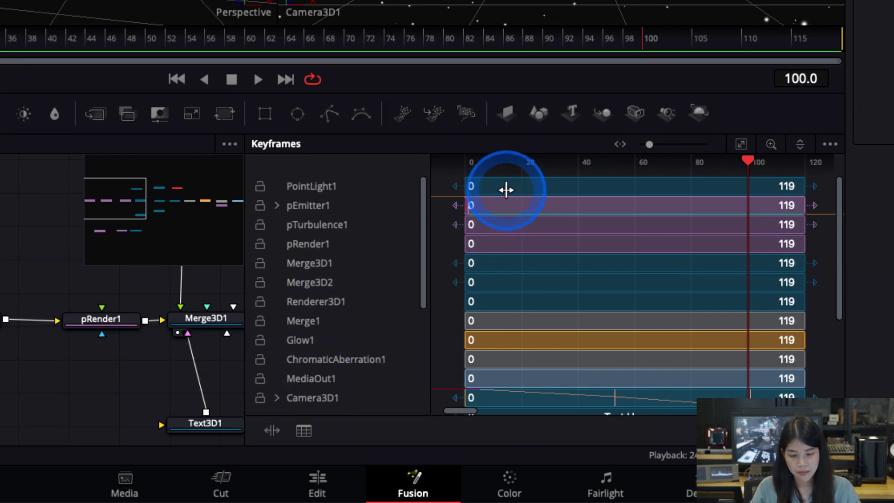
pyautogui.click(549, 184)
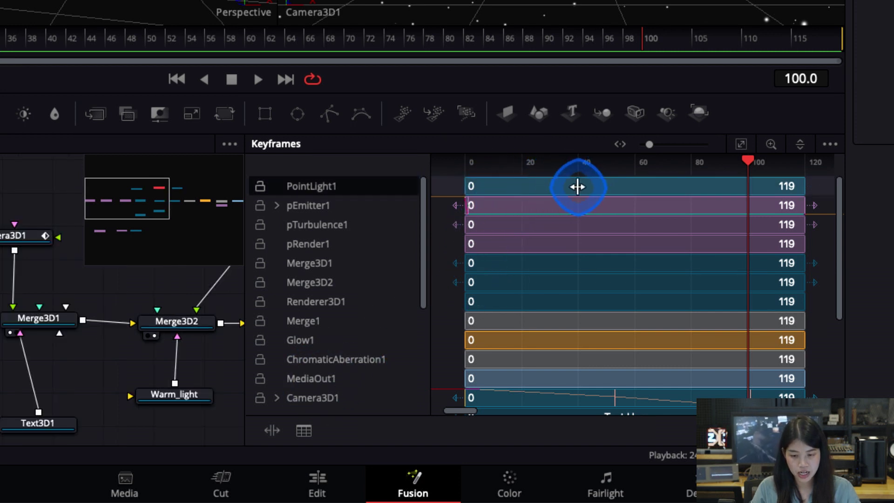
pyautogui.moveTo(588, 186)
pyautogui.mouseDown()
pyautogui.moveTo(569, 186)
pyautogui.moveTo(582, 185)
pyautogui.mouseUp()
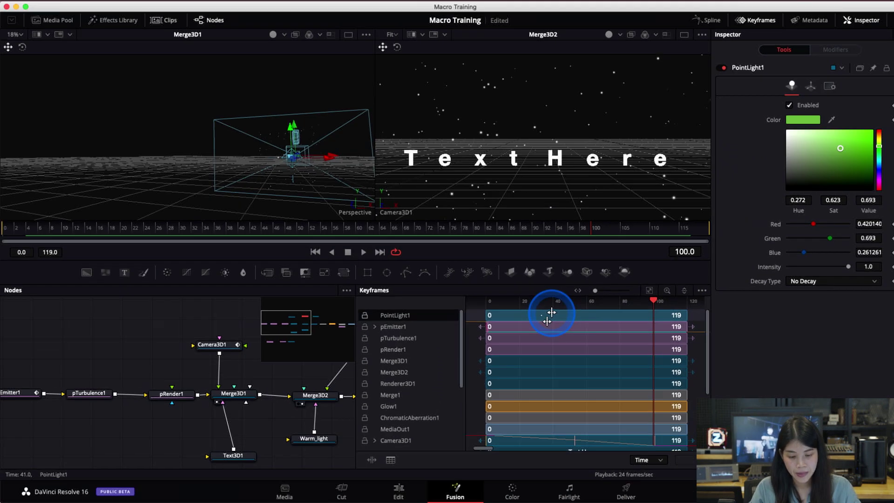
# - Display pEmitter1's Number curve fitted in the Spline editor, and close both the Spline and Keyframes editors
pyautogui.click(697, 31)
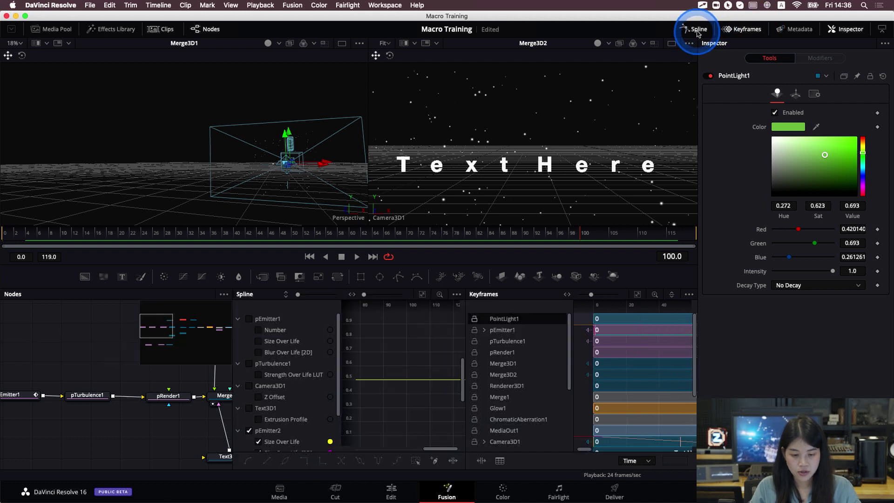
pyautogui.click(287, 433)
pyautogui.click(258, 329)
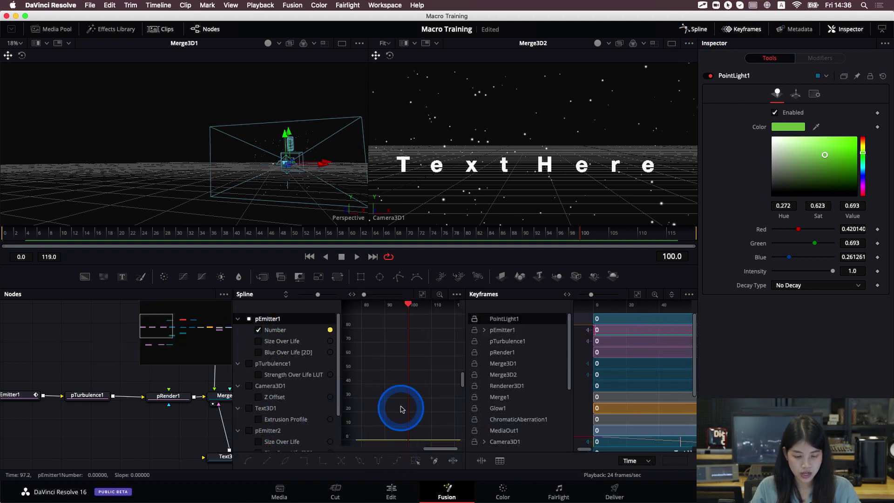
pyautogui.click(422, 294)
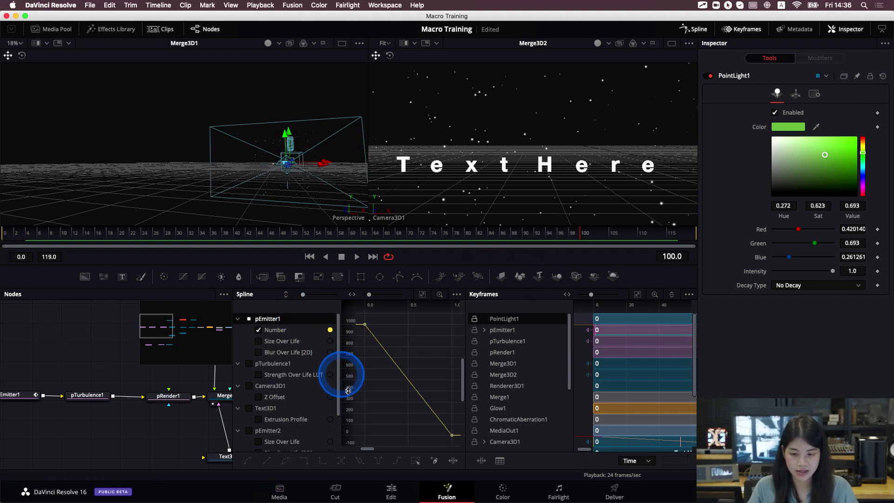
pyautogui.click(695, 29)
pyautogui.click(748, 30)
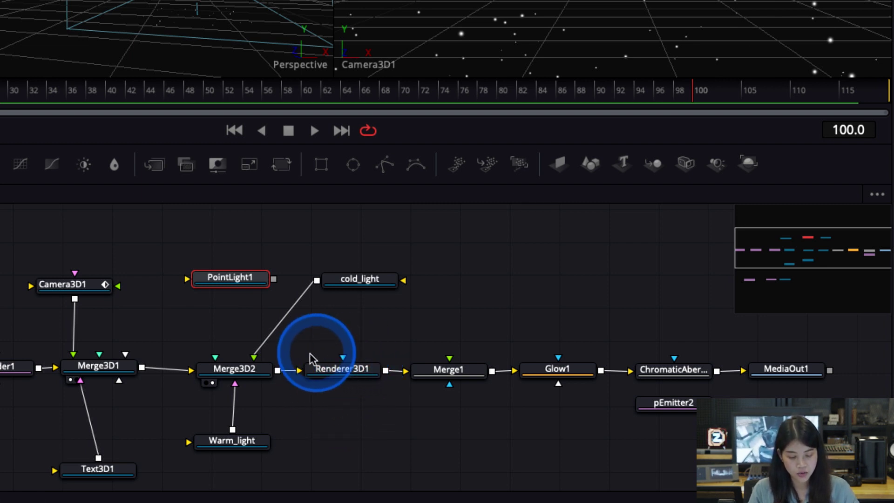
# - Select Renderer3D1 and show its output in the first viewer
pyautogui.click(345, 373)
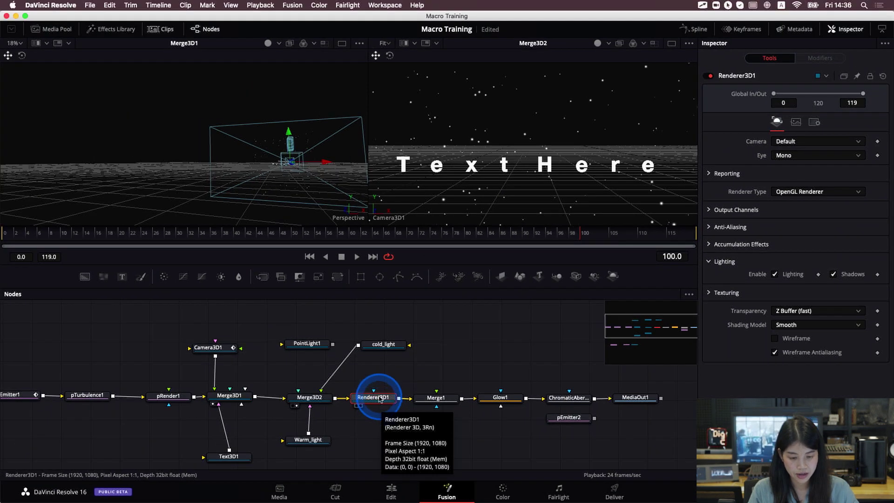
pyautogui.press('1')
pyautogui.click(285, 145)
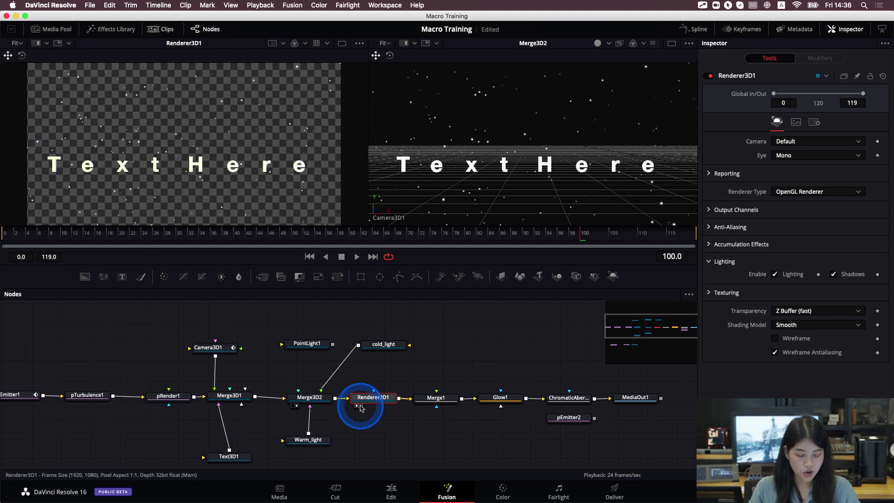
# - Examine the settings of Text3D1, Merge3D1, Camera3D1 and Renderer3D1 by selecting each node in turn
pyautogui.click(233, 457)
pyautogui.scroll(-1, 236, 461)
pyautogui.click(495, 168)
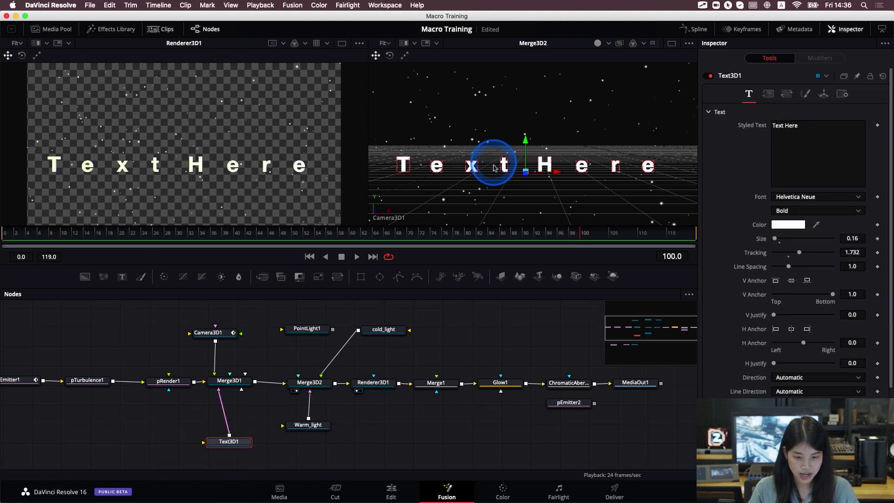
pyautogui.click(533, 171)
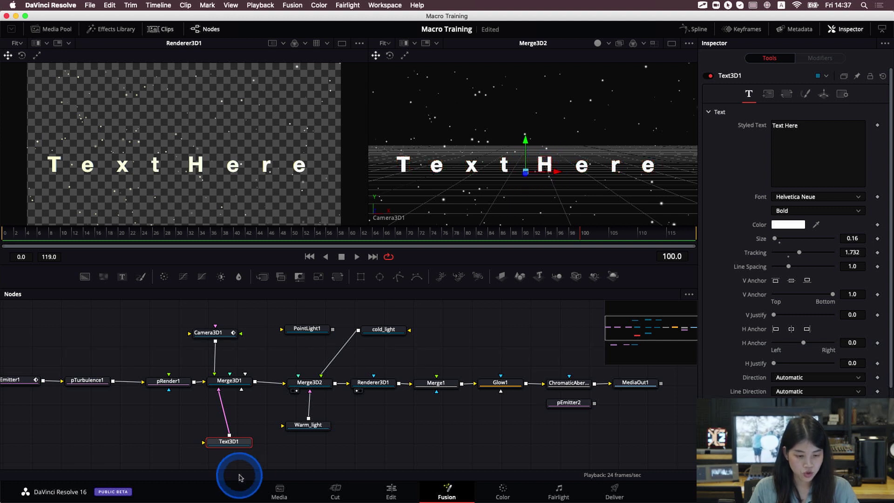
pyautogui.click(235, 380)
pyautogui.click(217, 330)
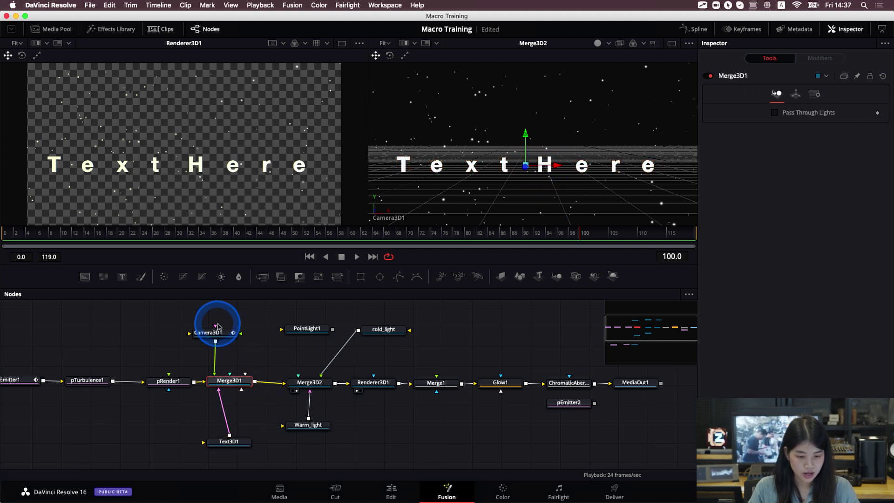
pyautogui.click(520, 211)
pyautogui.click(225, 370)
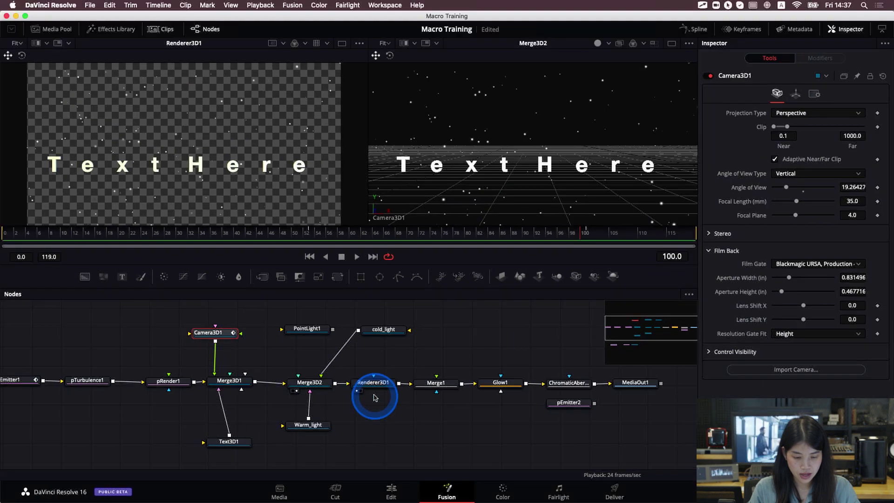
pyautogui.click(376, 384)
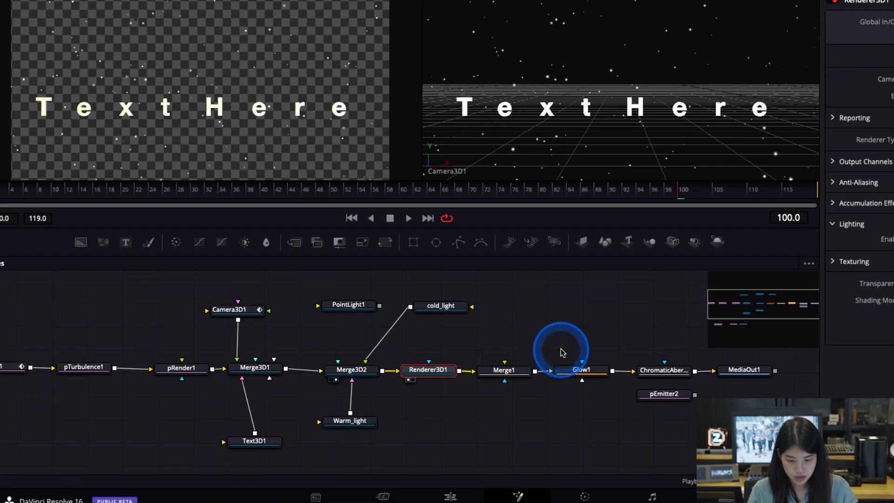
# - Disconnect Glow1 from Merge1 and move Glow1, ChromaticAberration1, pEmitter2 and MediaOut1 away from the rest of the node chain
pyautogui.moveTo(562, 352); pyautogui.dragTo(787, 401)
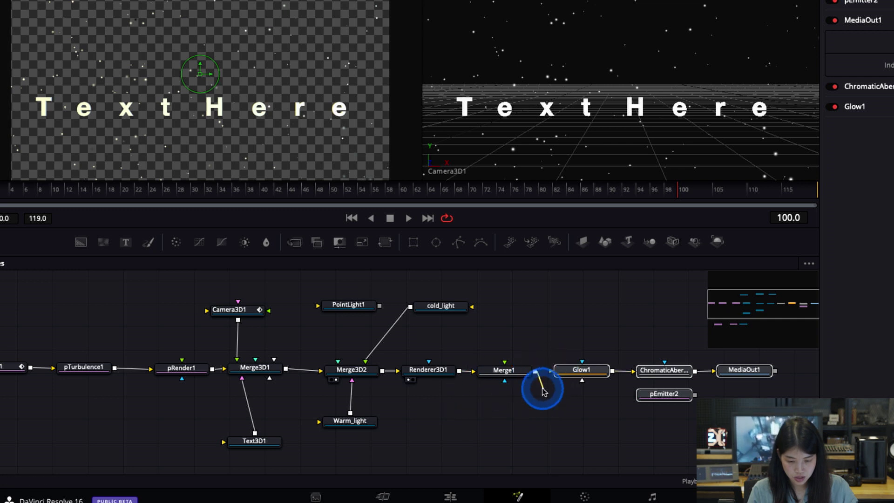
pyautogui.moveTo(577, 377); pyautogui.dragTo(679, 384)
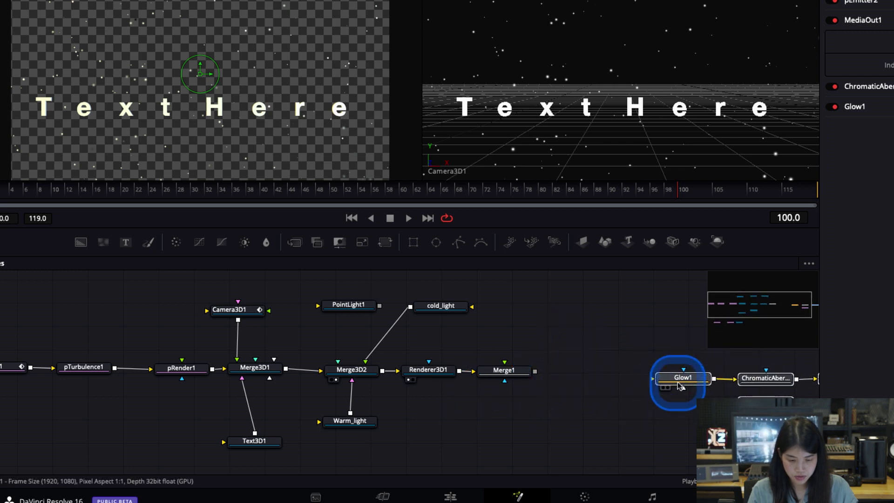
# - Show Merge1 in the second viewer and play the animation, stopping at frame 62
pyautogui.click(503, 373)
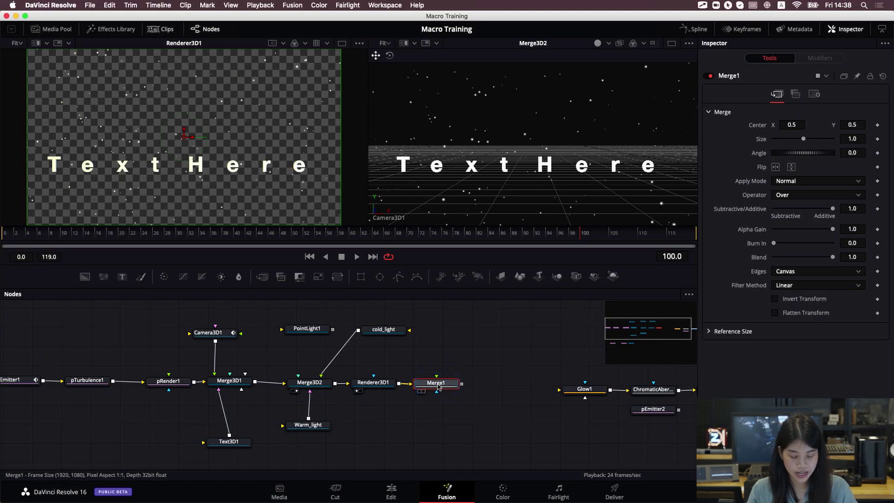
pyautogui.press('2')
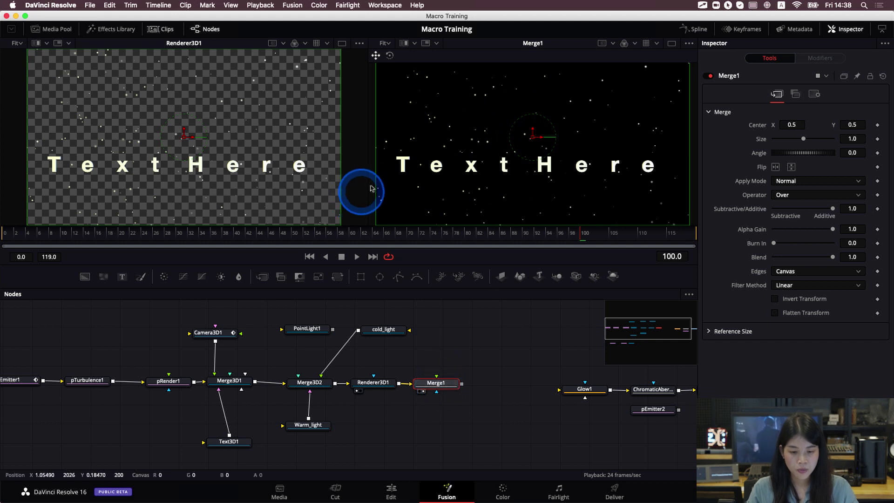
pyautogui.press('space')
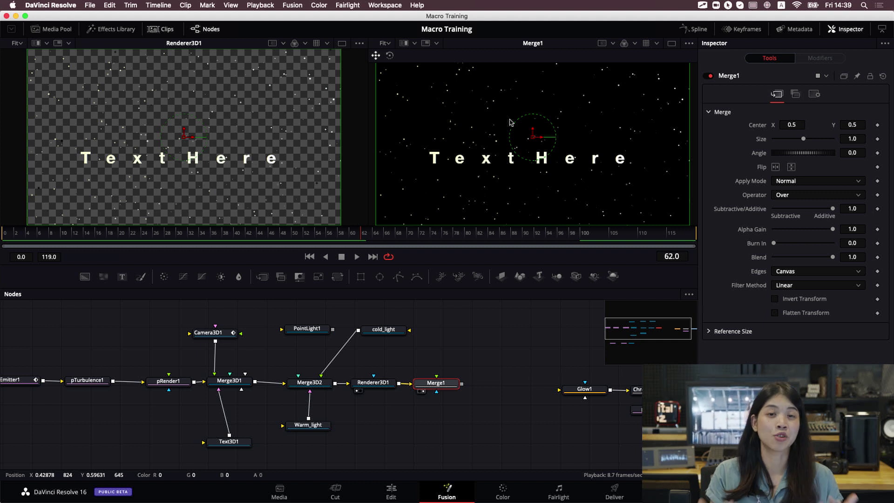
# - Search the tools for "glow" and add a Glow (Glo) node after Merge1
pyautogui.hotkey('shift', 'space')
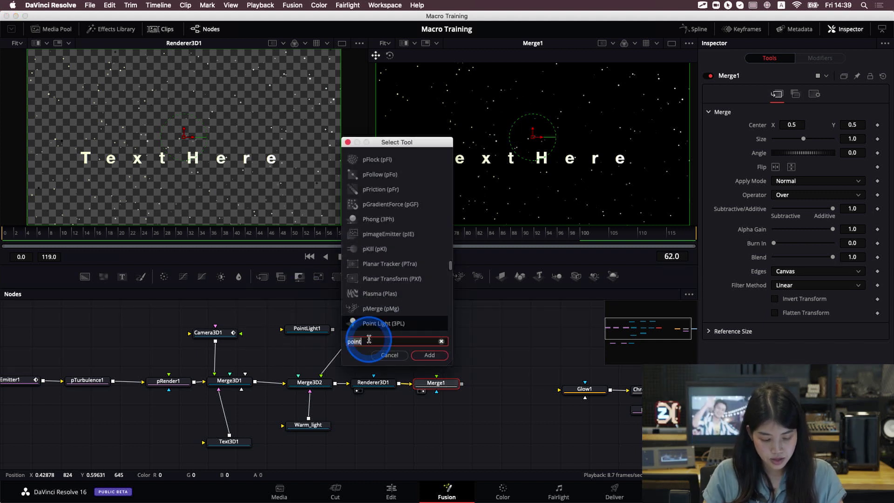
pyautogui.write('glow')
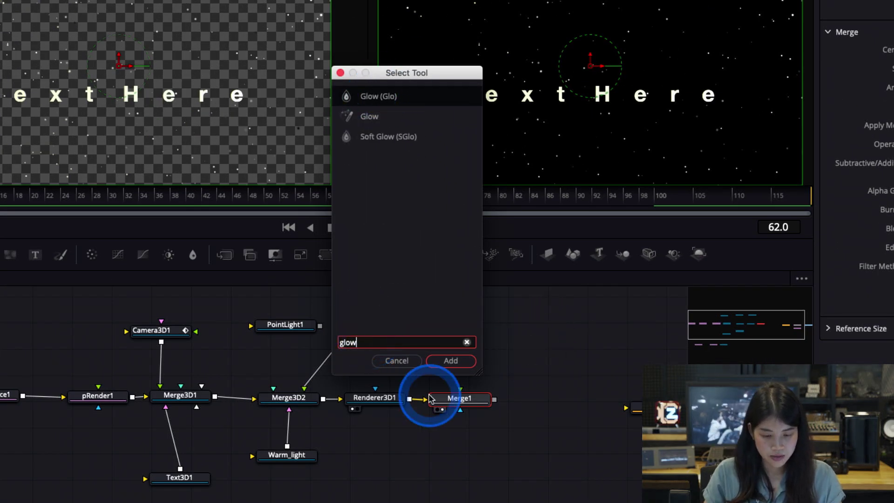
pyautogui.click(454, 361)
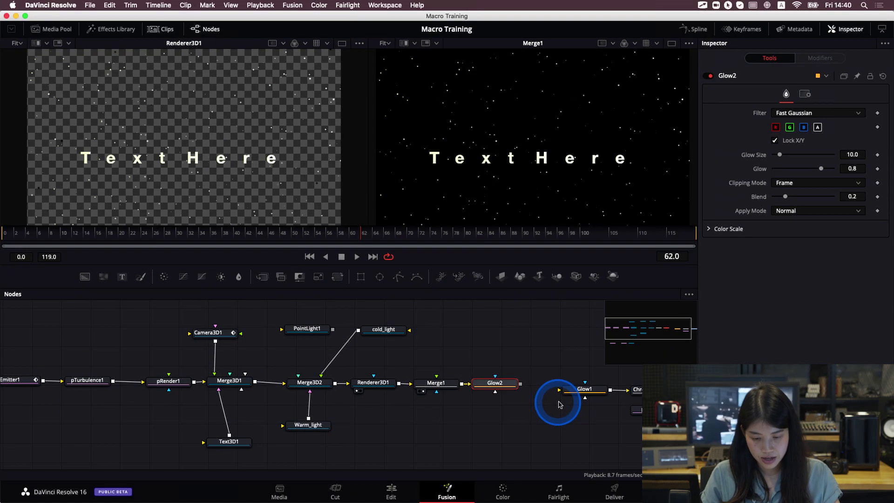
# - Move the disconnected Glow1, ChromaticAberration1, pEmitter2 and MediaOut1 nodes farther away from Glow2
pyautogui.moveTo(559, 404); pyautogui.dragTo(689, 368)
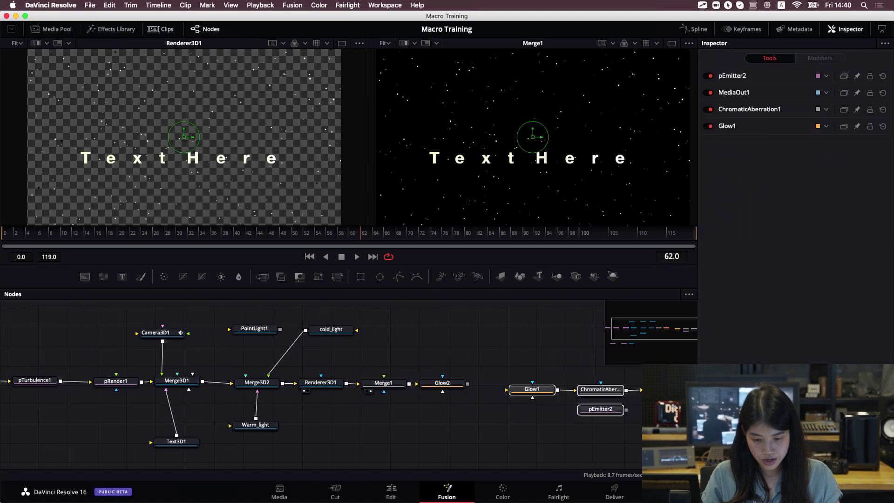
pyautogui.click(534, 392)
pyautogui.moveTo(535, 392); pyautogui.dragTo(635, 401)
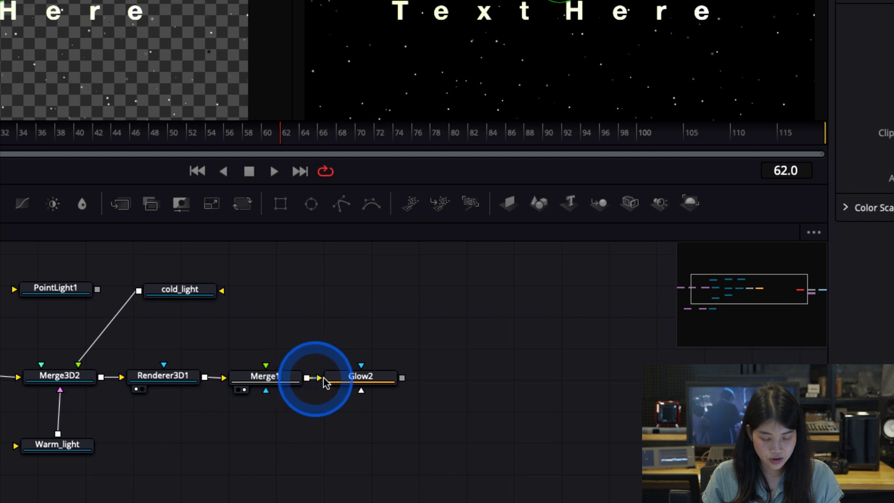
# - Show Glow2 in the second viewer and set its Glow Size to about 44.1 and Glow to about 0.772
pyautogui.click(359, 379)
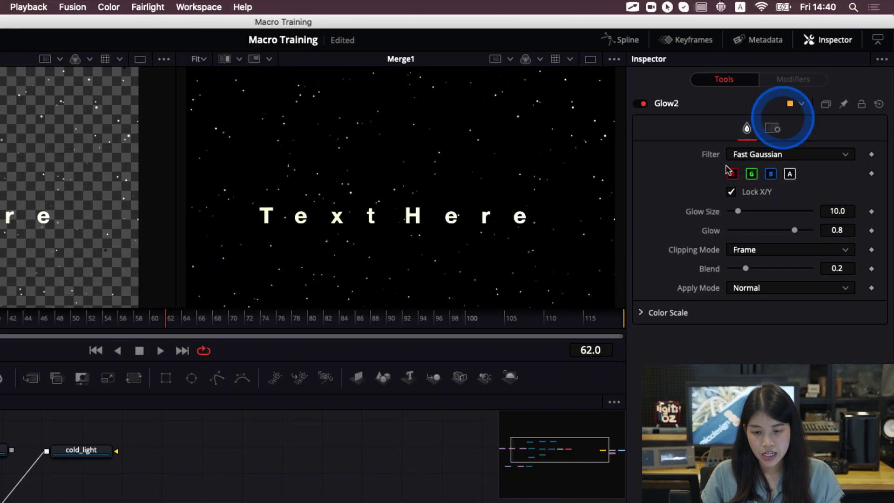
pyautogui.moveTo(738, 211); pyautogui.dragTo(740, 212)
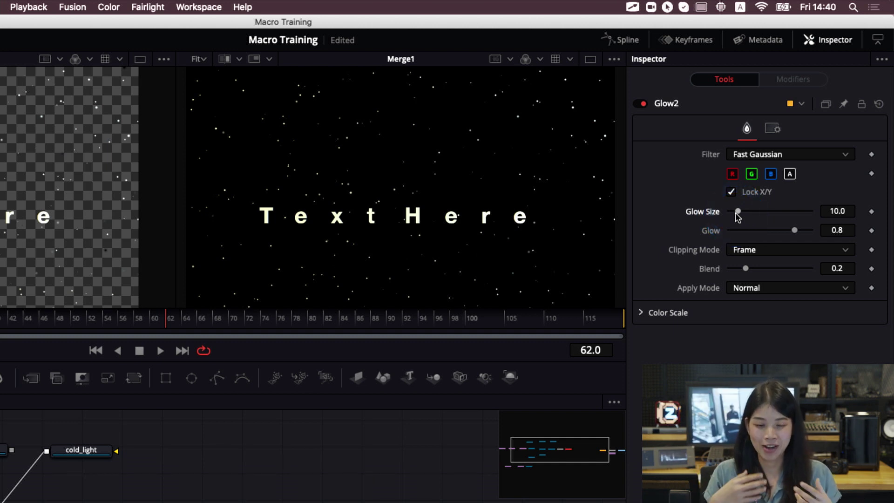
pyautogui.moveTo(737, 213); pyautogui.dragTo(763, 213)
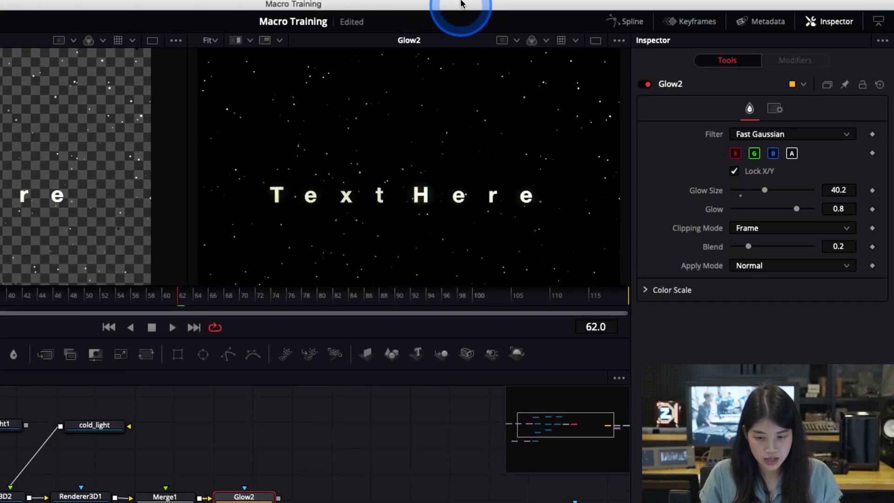
pyautogui.moveTo(763, 190)
pyautogui.mouseDown()
pyautogui.moveTo(745, 191)
pyautogui.moveTo(760, 190)
pyautogui.mouseUp()
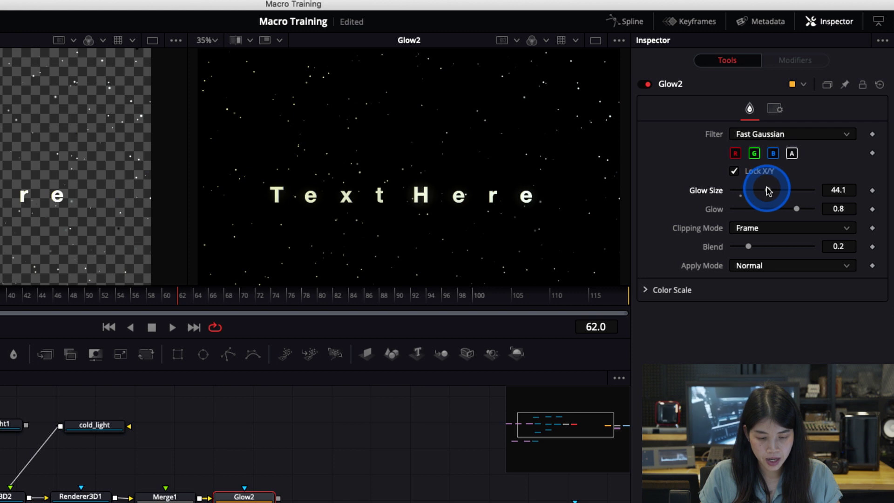
pyautogui.moveTo(796, 209)
pyautogui.mouseDown()
pyautogui.moveTo(772, 211)
pyautogui.moveTo(793, 211)
pyautogui.mouseUp()
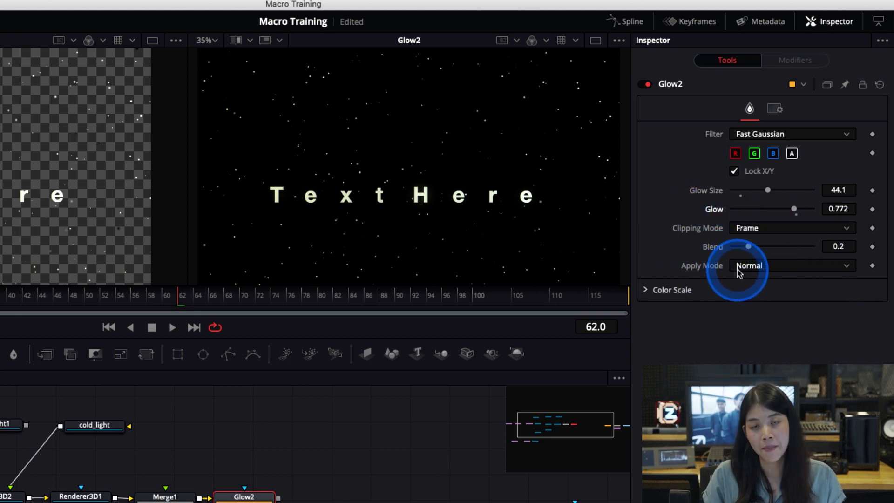
# - Try the Threshold apply mode on Glow2 and return it to Normal
pyautogui.click(775, 269)
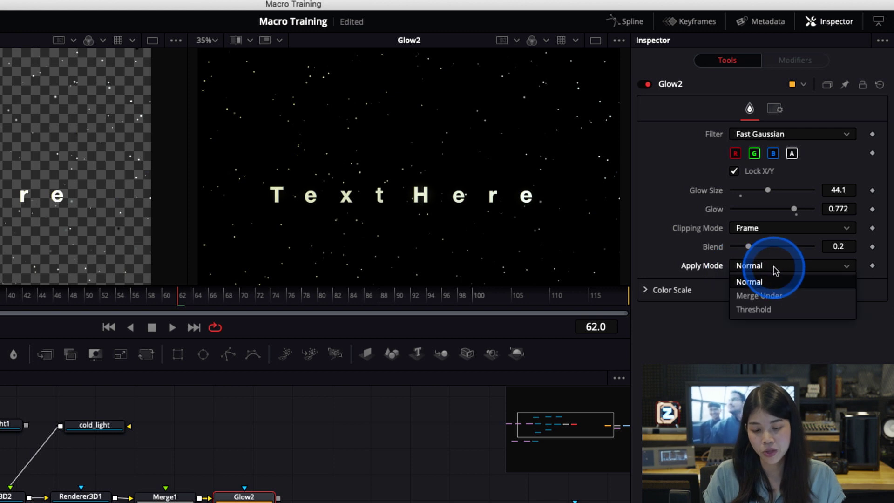
pyautogui.click(805, 310)
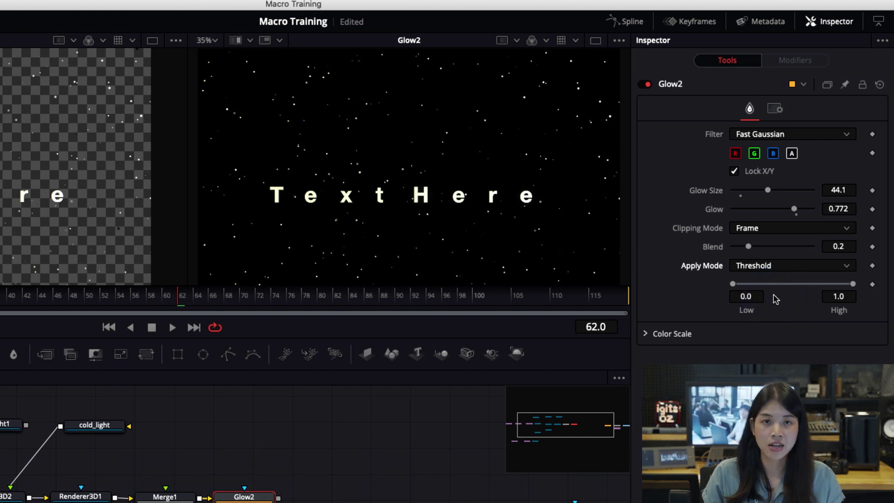
pyautogui.click(792, 267)
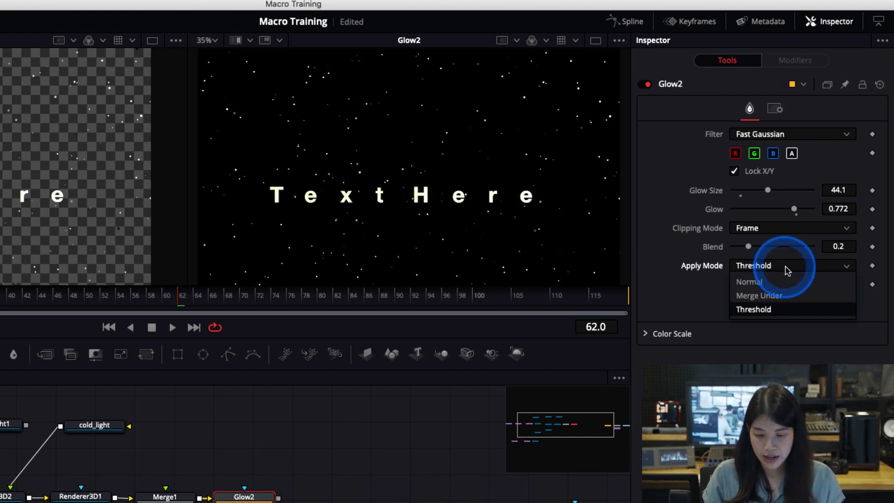
pyautogui.click(788, 284)
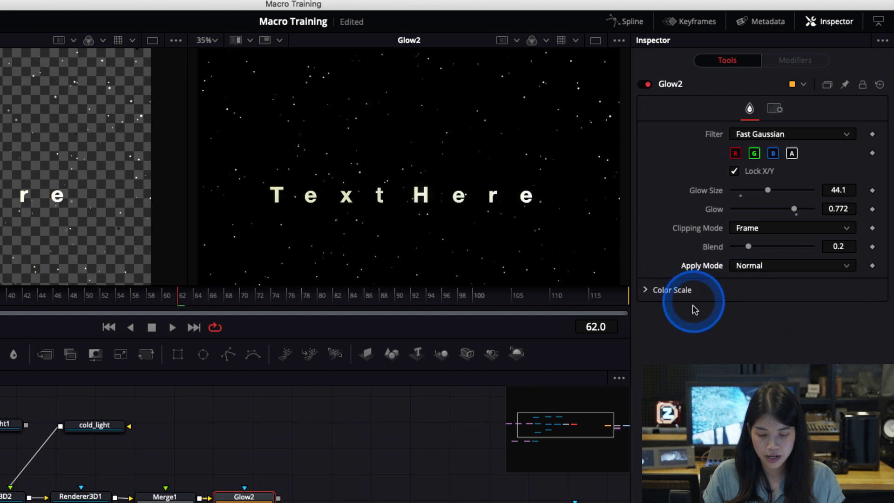
# - Set Glow2's color scale to about 1.606 for red, 1.402 for green and 1.213 for blue
pyautogui.click(647, 291)
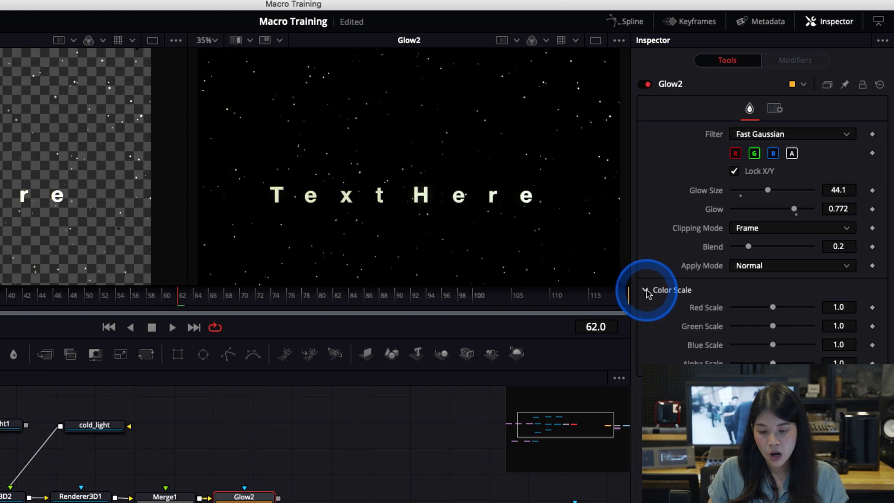
pyautogui.click(777, 325)
pyautogui.moveTo(773, 308); pyautogui.dragTo(784, 347)
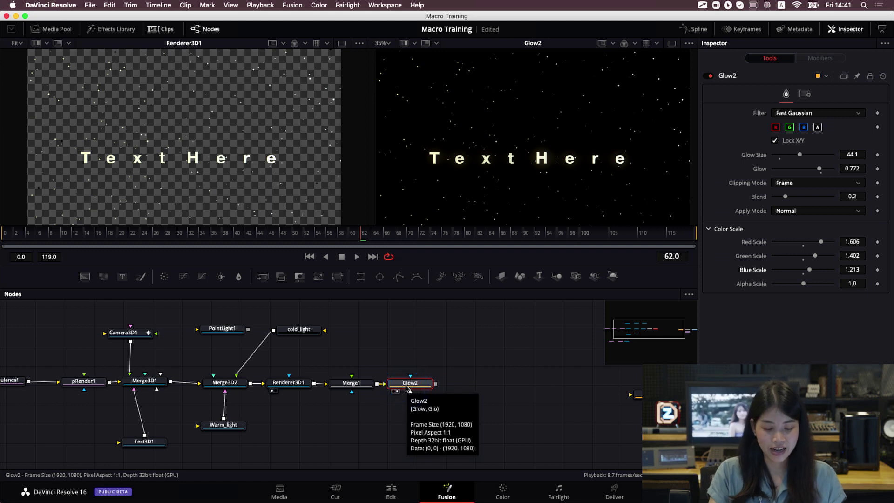
# - Search the tools for "Chro", add a Chromatic Aberration node after Glow2 and place it slightly farther along the chain
pyautogui.click(407, 388)
pyautogui.hotkey('shift', 'space')
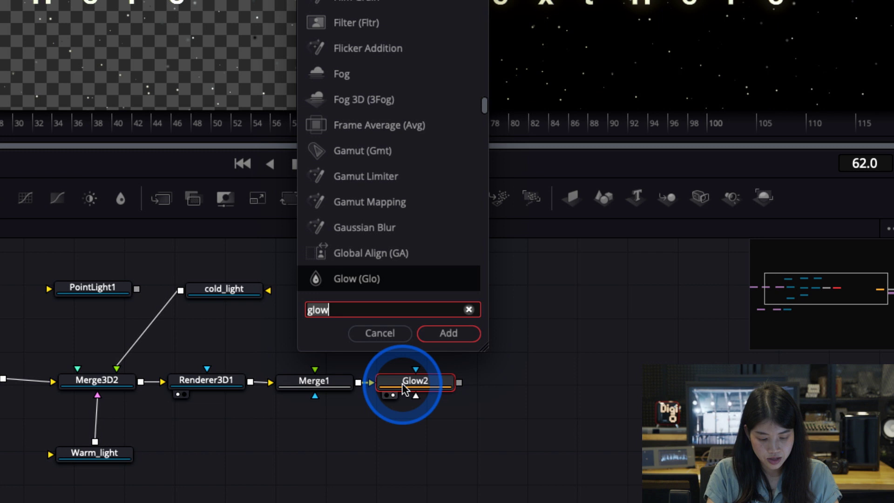
pyautogui.write('Chro')
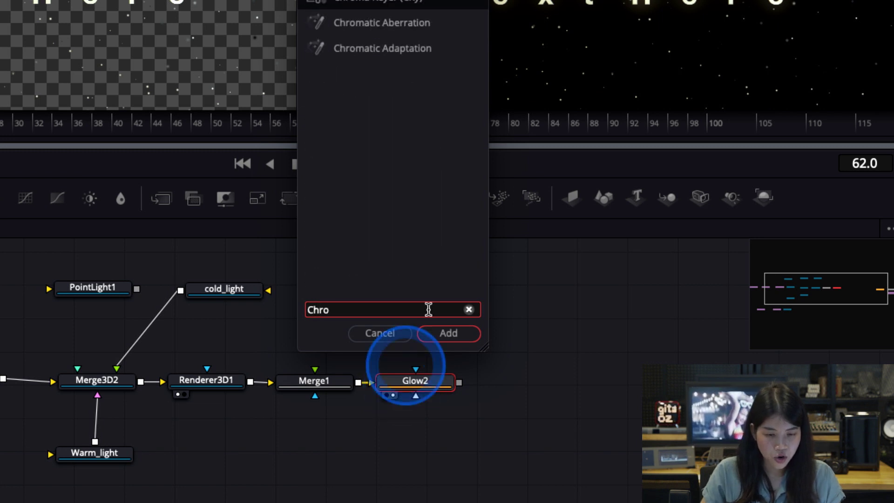
pyautogui.click(379, 34)
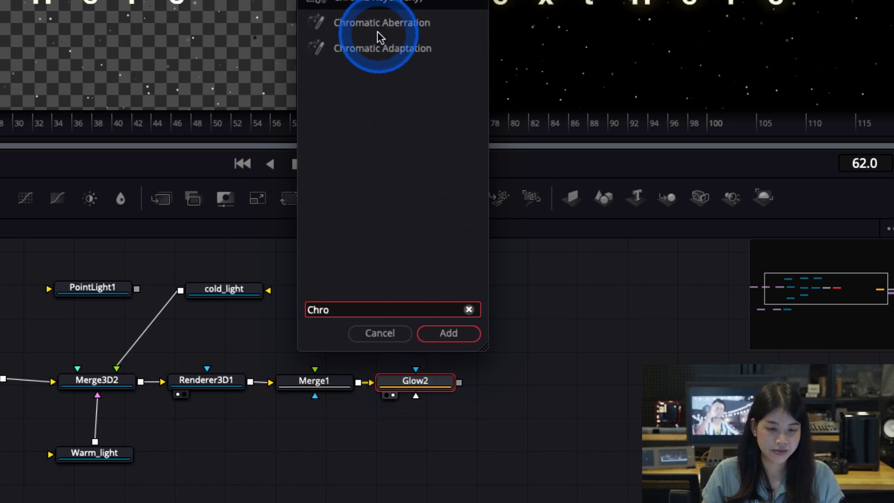
pyautogui.click(473, 375)
pyautogui.click(461, 335)
pyautogui.moveTo(521, 390); pyautogui.dragTo(550, 390)
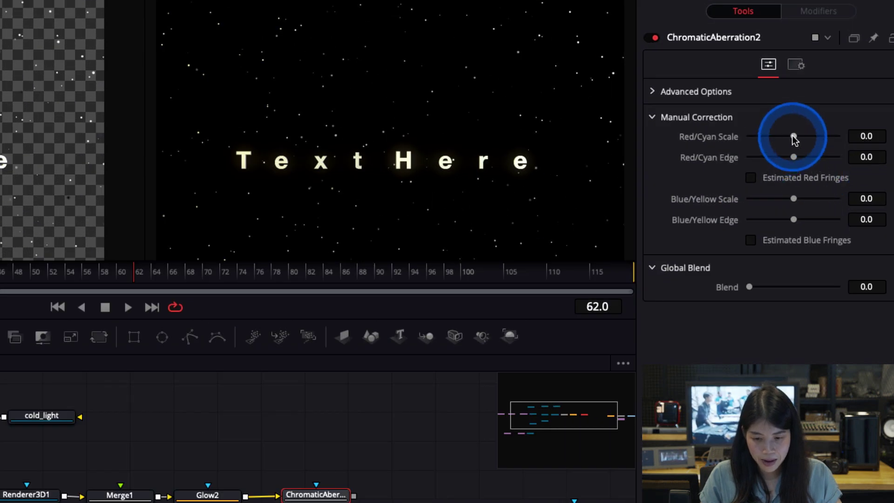
# - Set ChromaticAberration2's Red/Cyan Scale to about 0.79 and its Red/Cyan Edge to about 0.29
pyautogui.moveTo(794, 138); pyautogui.dragTo(808, 137)
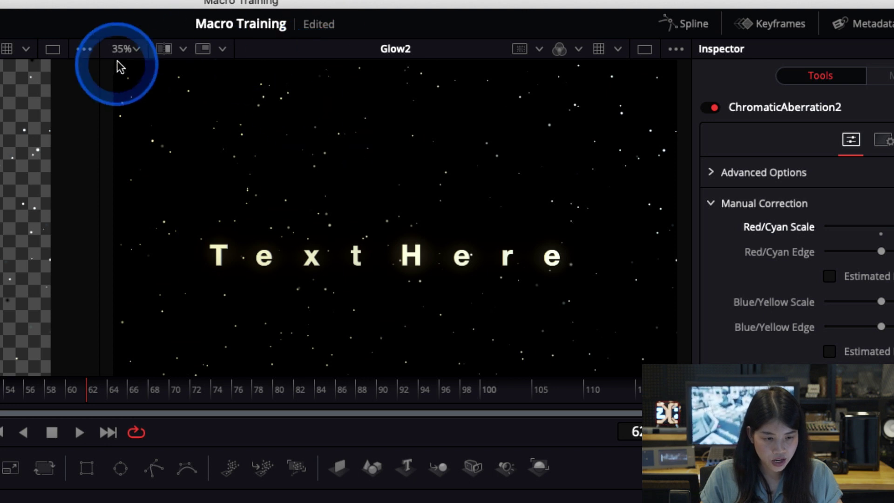
pyautogui.scroll(-5, 337, 273)
pyautogui.scroll(4, 337, 273)
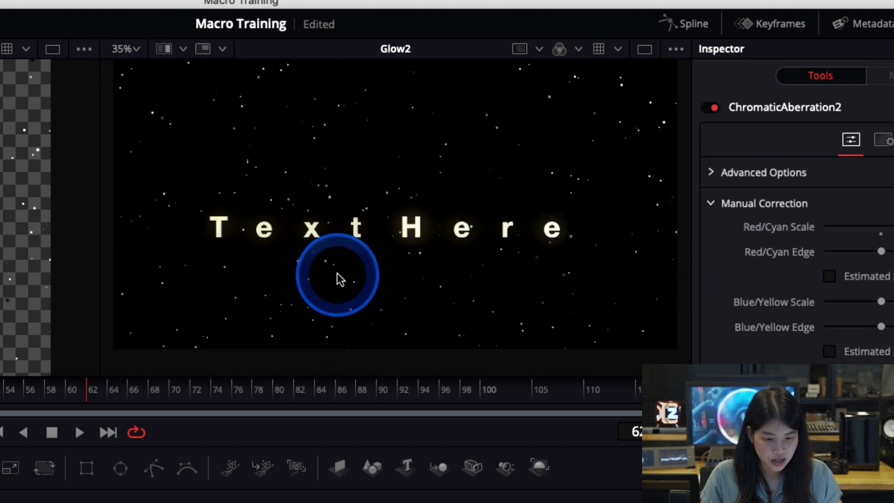
pyautogui.scroll(4, 337, 273)
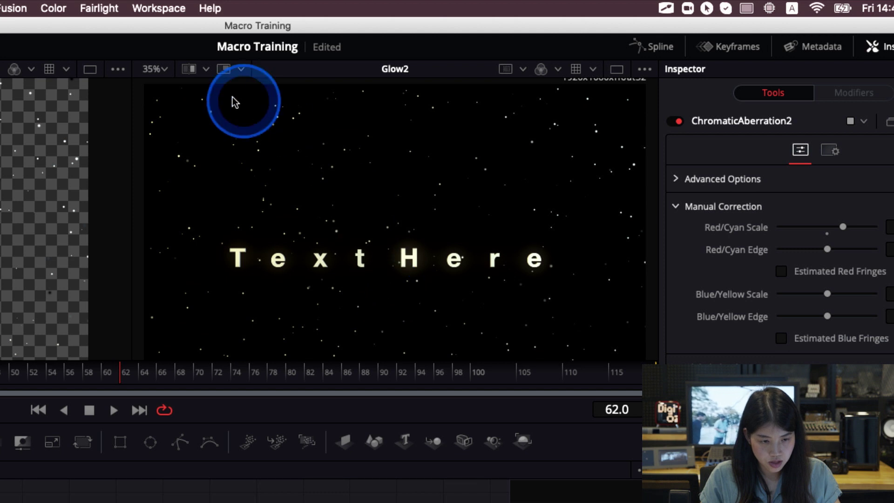
pyautogui.scroll(1, 368, 226)
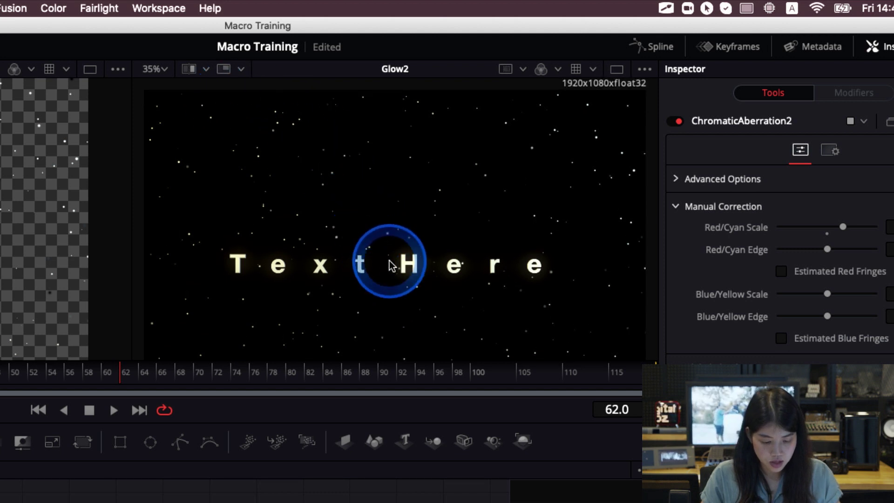
pyautogui.scroll(-1, 412, 279)
pyautogui.scroll(5, 412, 281)
pyautogui.scroll(2, 413, 281)
pyautogui.scroll(-1, 413, 281)
pyautogui.scroll(1, 412, 281)
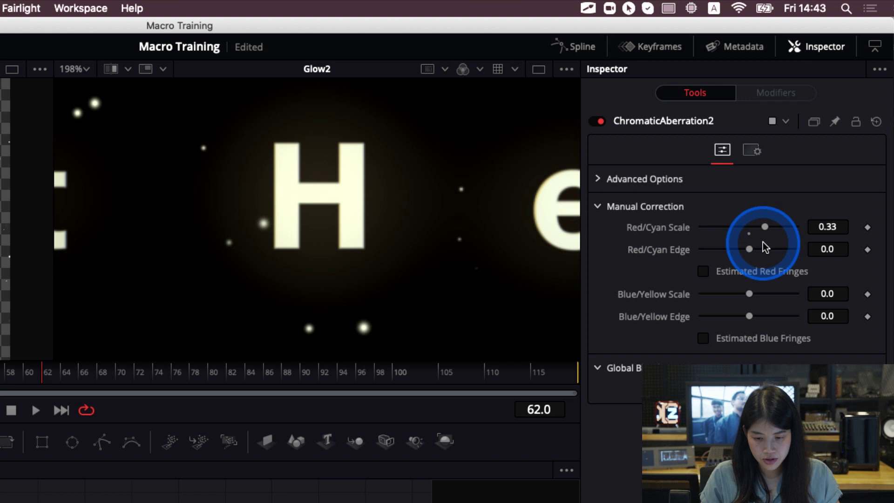
pyautogui.moveTo(750, 249)
pyautogui.mouseDown()
pyautogui.moveTo(708, 255)
pyautogui.moveTo(766, 255)
pyautogui.mouseUp()
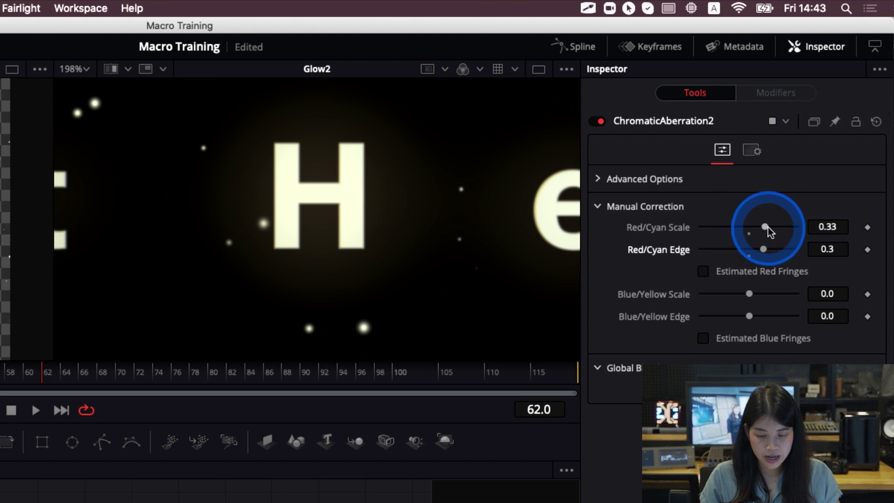
pyautogui.moveTo(765, 227); pyautogui.dragTo(769, 227)
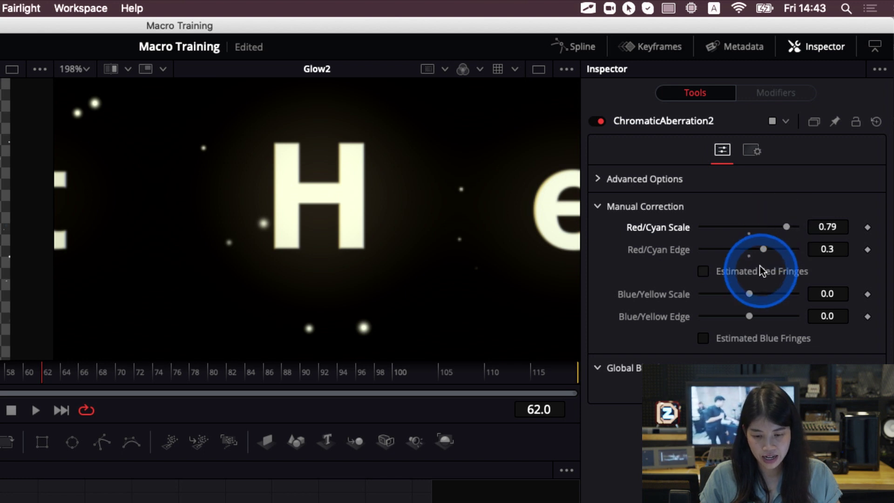
pyautogui.moveTo(763, 249)
pyautogui.mouseDown()
pyautogui.moveTo(795, 248)
pyautogui.moveTo(717, 250)
pyautogui.moveTo(782, 248)
pyautogui.moveTo(750, 248)
pyautogui.moveTo(763, 247)
pyautogui.mouseUp()
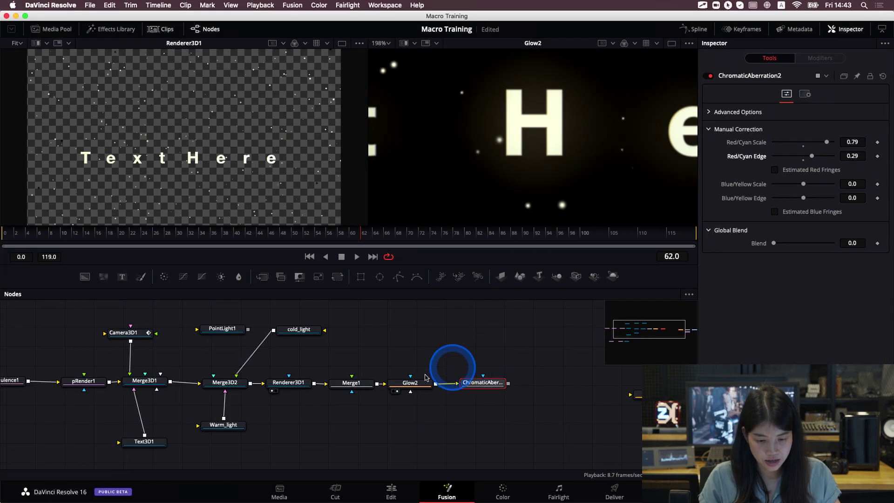
# - Reduce Glow2's Glow to about 0.661 and set ChromaticAberration2's Blue/Yellow Scale to about 0.6
pyautogui.click(408, 382)
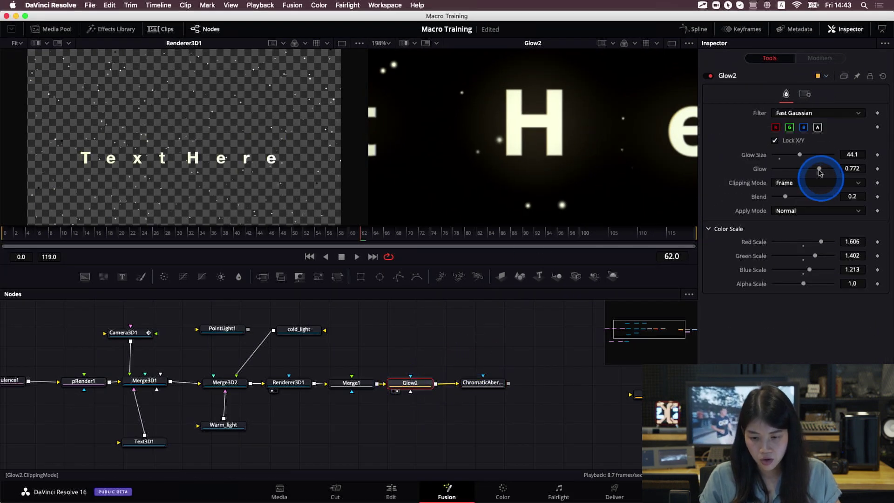
pyautogui.moveTo(819, 169); pyautogui.dragTo(815, 169)
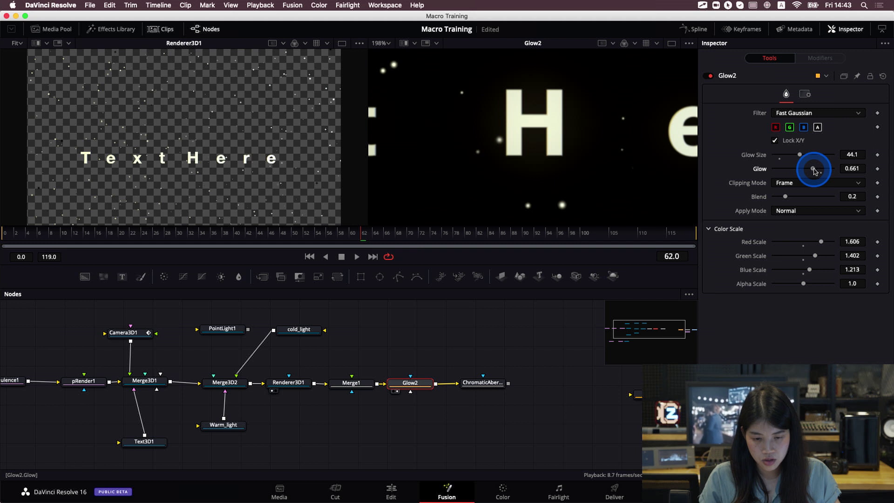
pyautogui.click(484, 382)
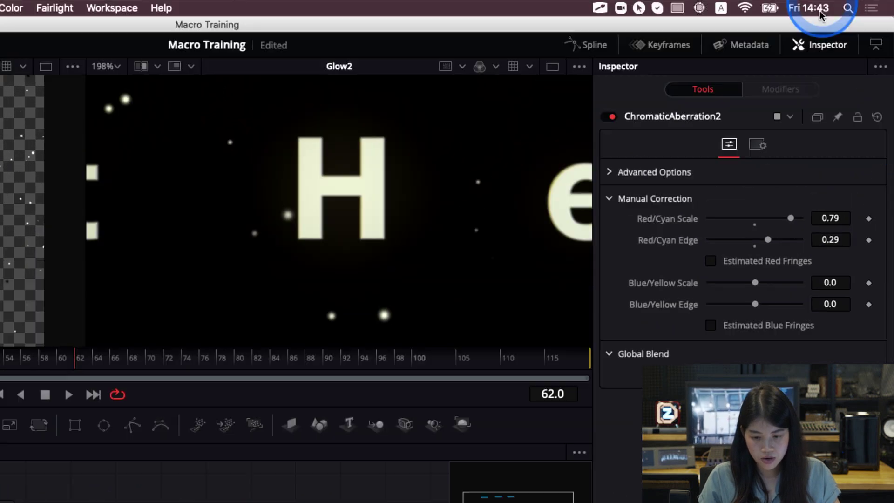
pyautogui.moveTo(759, 289); pyautogui.dragTo(782, 284)
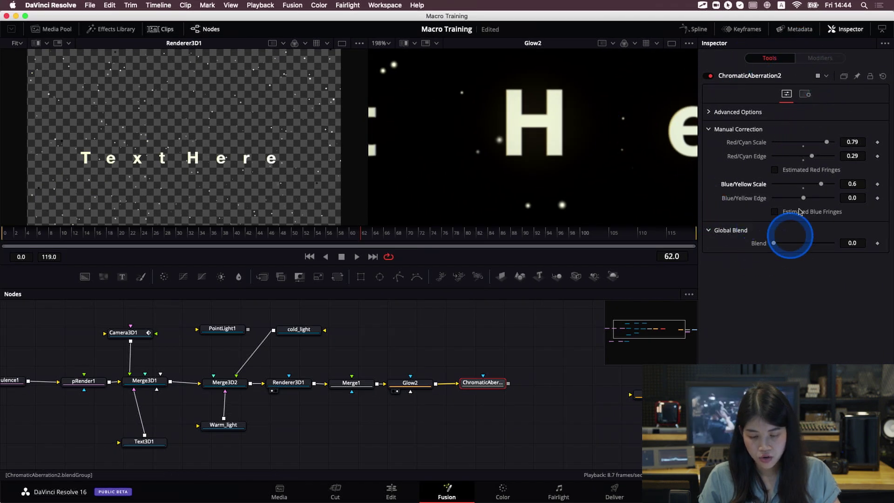
# - Expand ChromaticAberration2's Advanced Options, try a Center X of about 0.559 and reset it to 0.5
pyautogui.click(709, 112)
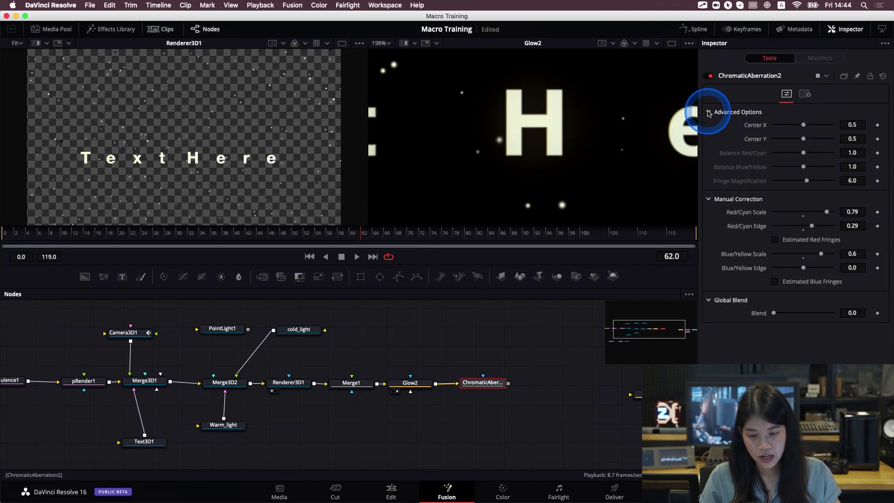
pyautogui.click(806, 127)
pyautogui.moveTo(806, 127); pyautogui.dragTo(798, 133)
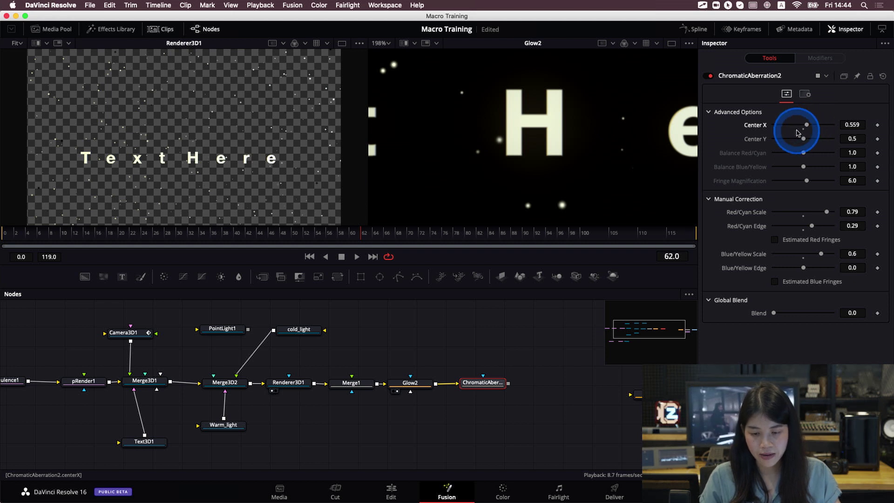
pyautogui.click(760, 130)
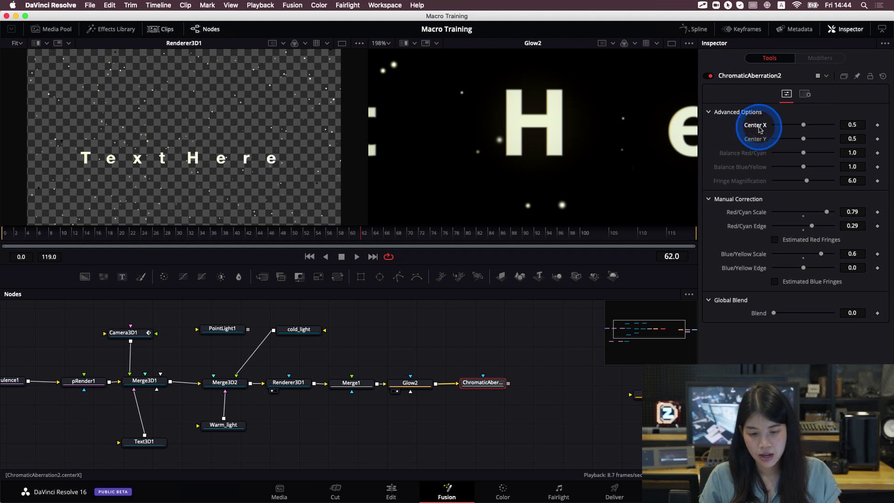
pyautogui.click(760, 130)
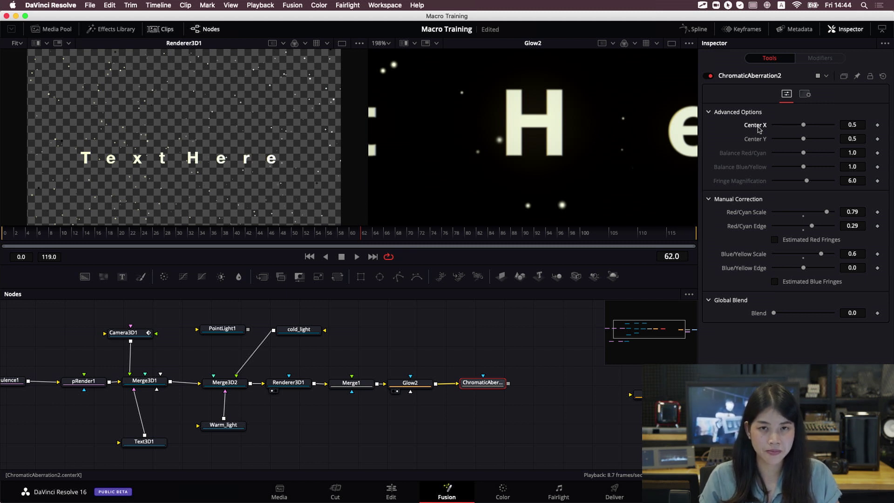
pyautogui.click(759, 130)
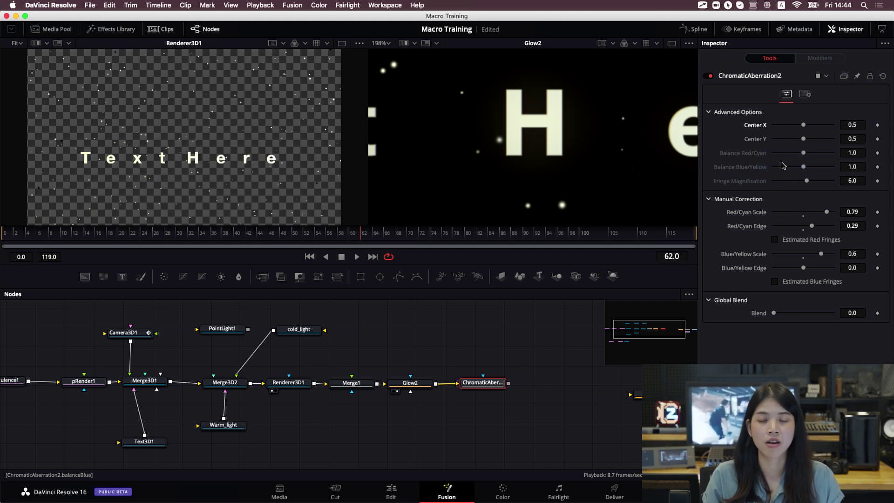
pyautogui.click(783, 166)
pyautogui.click(783, 168)
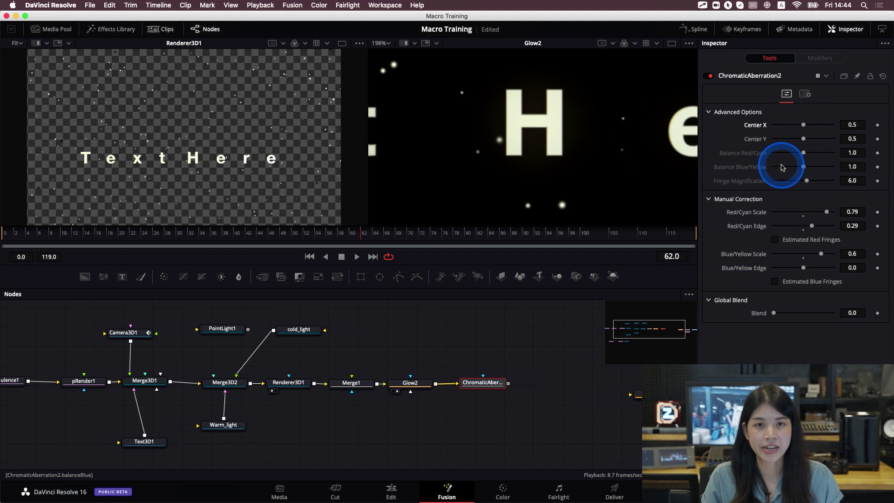
pyautogui.click(567, 425)
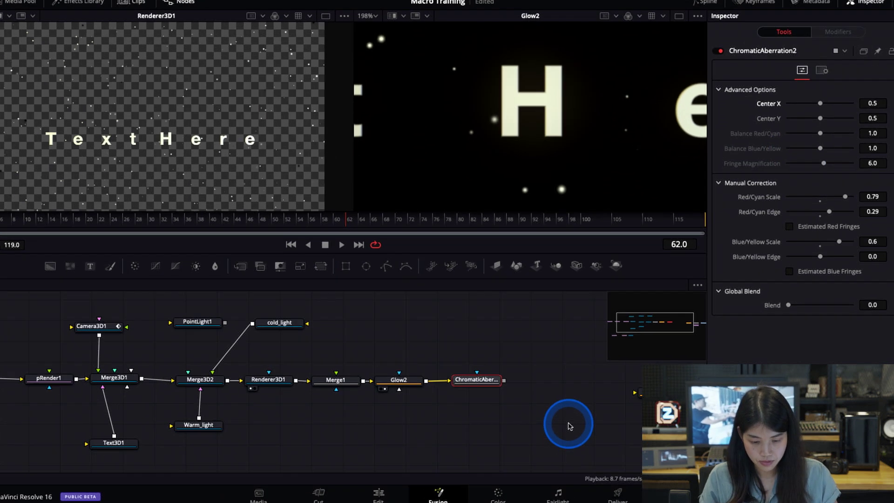
pyautogui.click(595, 408)
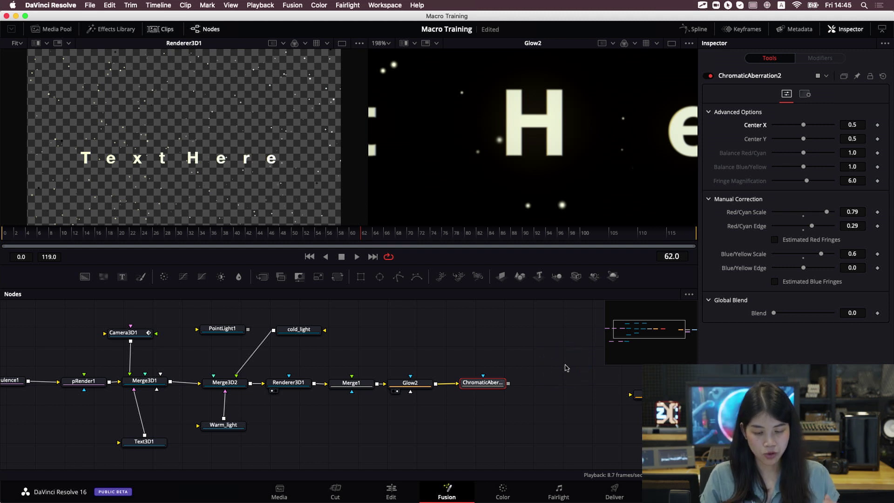
# - Show the timeline's clip thumbnails beneath the node graph
pyautogui.moveTo(624, 415); pyautogui.dragTo(505, 415)
pyautogui.moveTo(661, 415); pyautogui.dragTo(635, 415)
pyautogui.moveTo(395, 418); pyautogui.dragTo(439, 417)
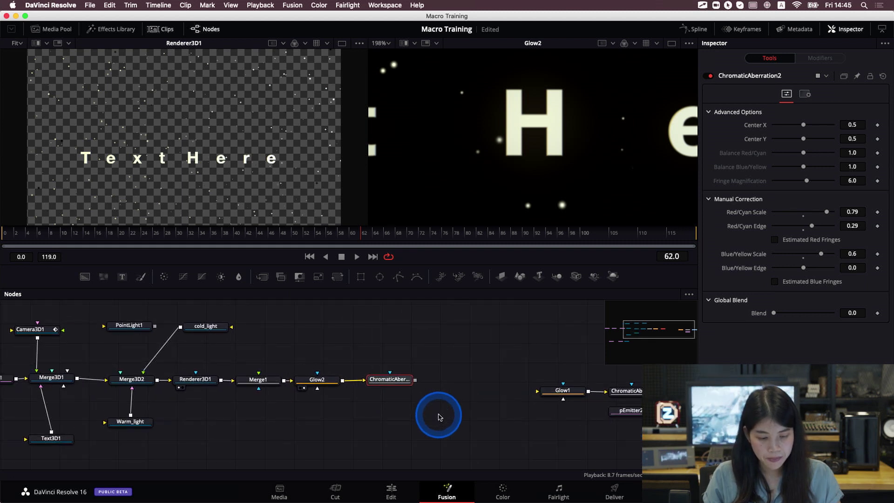
pyautogui.click(161, 28)
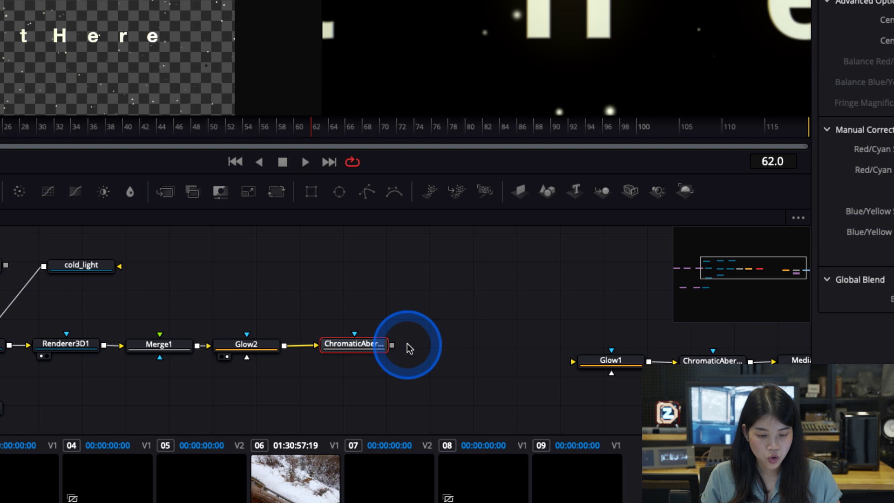
# - Disconnect the old ChromaticAberration1 node from MediaOut1
pyautogui.moveTo(392, 345); pyautogui.dragTo(444, 350)
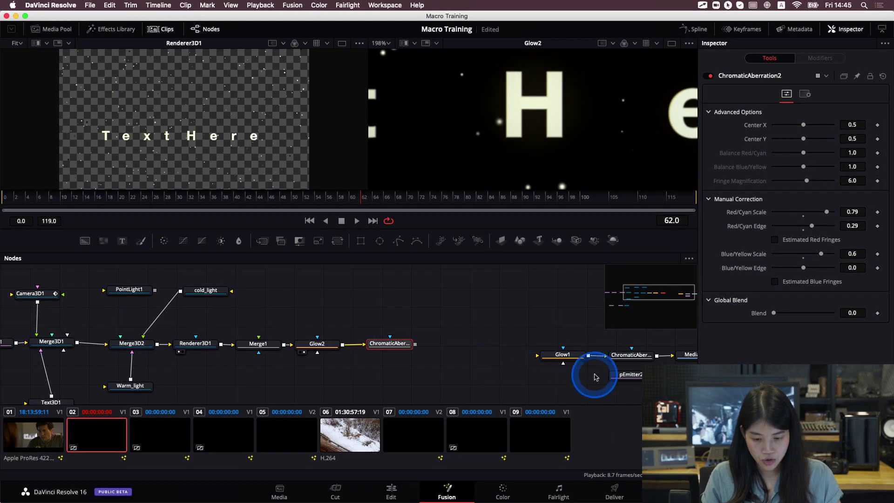
pyautogui.moveTo(546, 317); pyautogui.dragTo(636, 390)
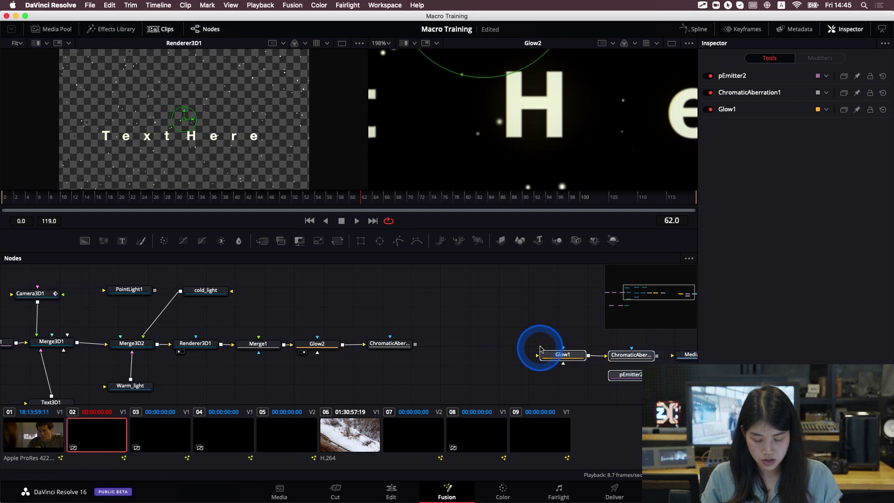
pyautogui.moveTo(631, 355); pyautogui.dragTo(536, 277)
pyautogui.press('super+z')
pyautogui.click(621, 352)
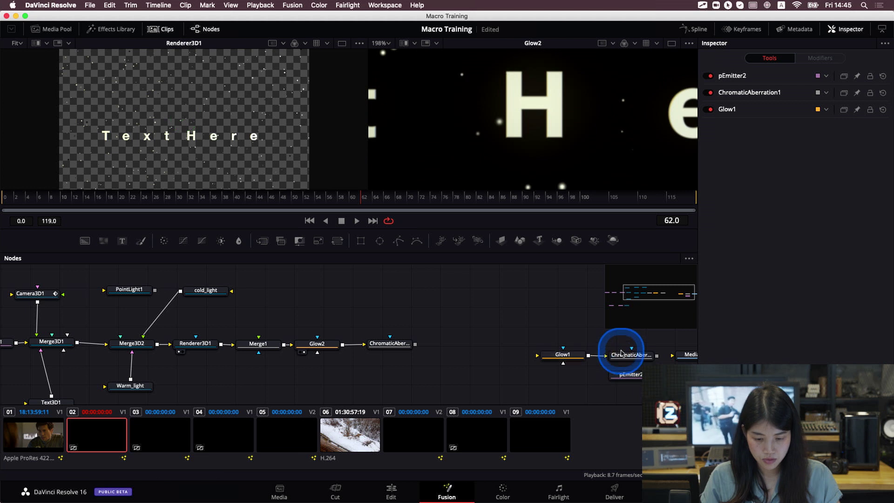
pyautogui.keyDown('ctrl'); pyautogui.click(580, 355); pyautogui.keyUp('ctrl')
# - Move MediaOut1 beside ChromaticAberration2 and connect ChromaticAberration2's output to it
pyautogui.moveTo(692, 356); pyautogui.dragTo(467, 348)
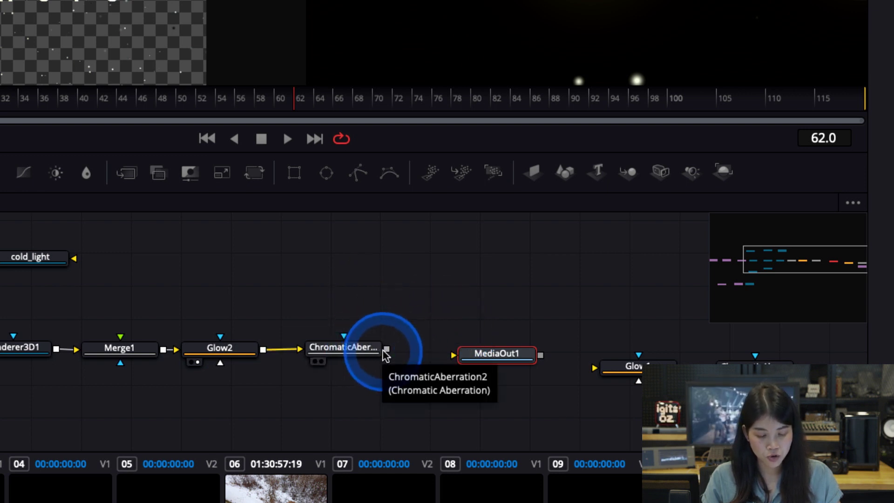
pyautogui.moveTo(387, 349); pyautogui.dragTo(455, 355)
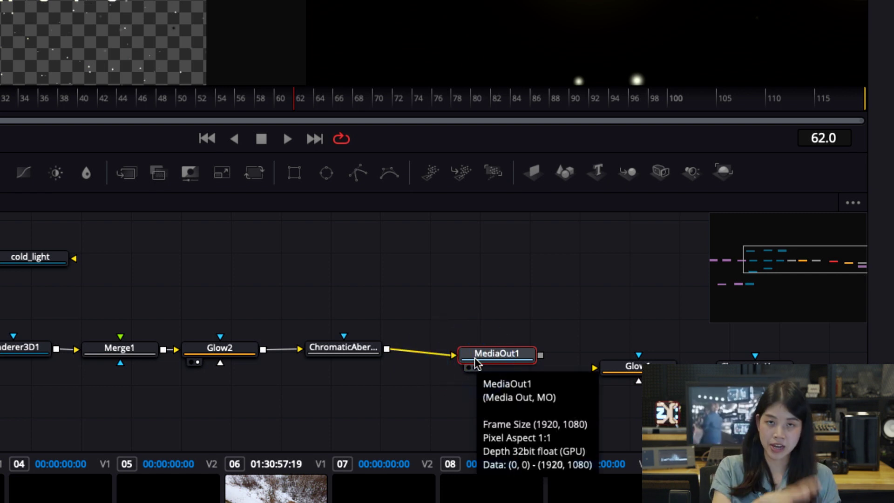
# - Display MediaOut1 in the second viewer at Fit zoom and play back the composite
pyautogui.click(476, 363)
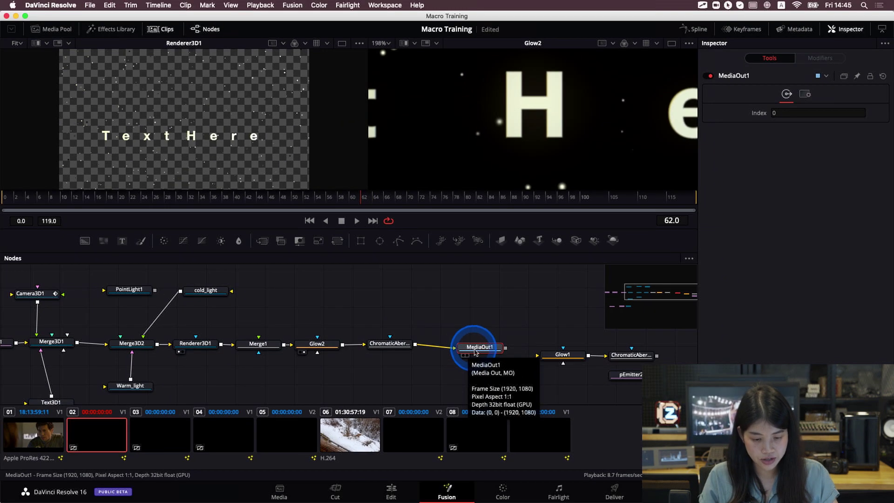
pyautogui.click(482, 354)
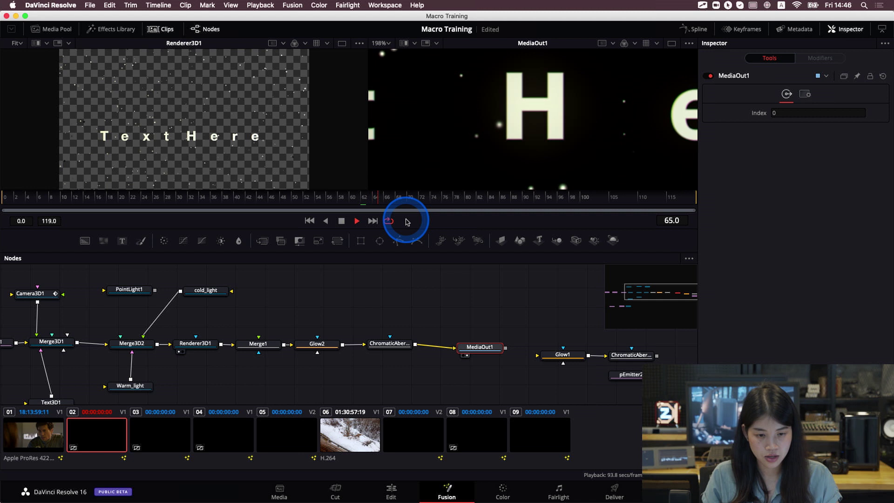
pyautogui.click(386, 43)
pyautogui.click(386, 52)
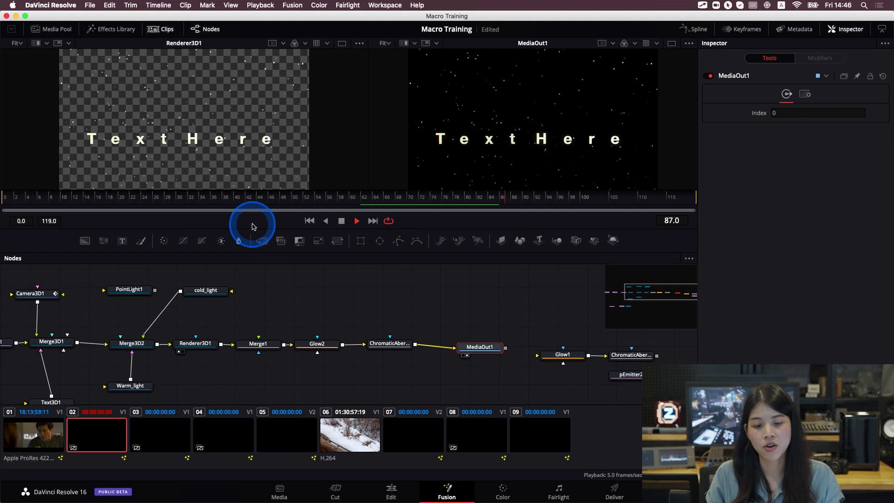
pyautogui.press('space')
# - Change the Text3D1 node's Styled Text to "Online Training"
pyautogui.moveTo(179, 375); pyautogui.dragTo(300, 320)
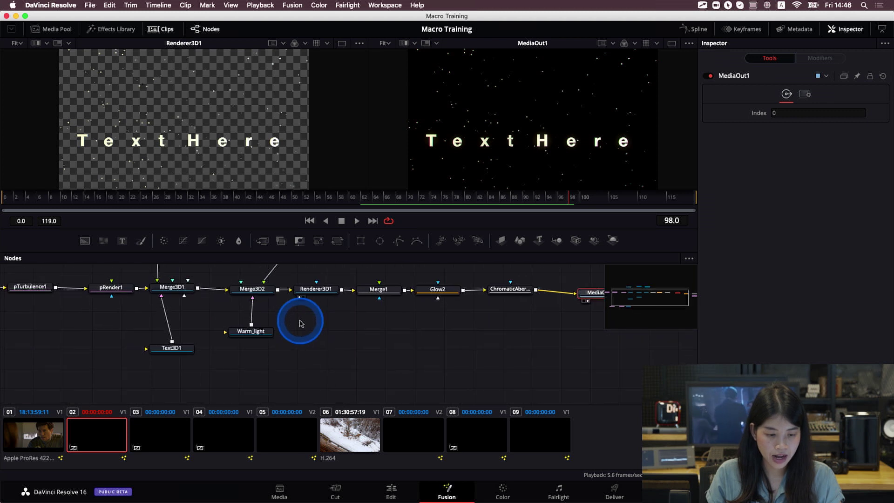
pyautogui.click(171, 351)
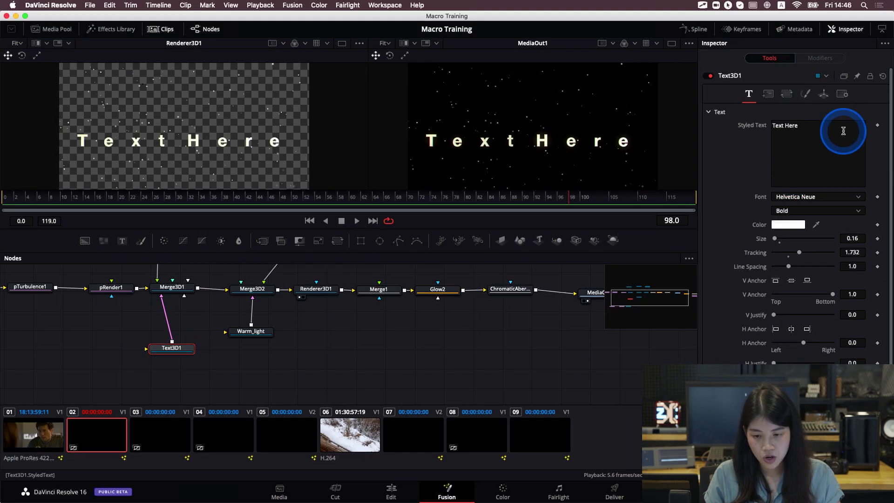
pyautogui.click(836, 128)
pyautogui.doubleClick(818, 129)
pyautogui.tripleClick(817, 129)
pyautogui.write('O')
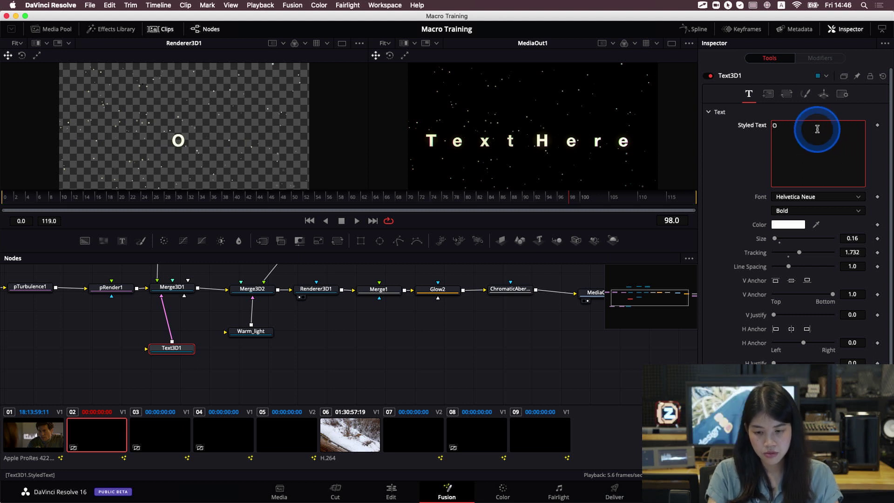
pyautogui.write('nlin')
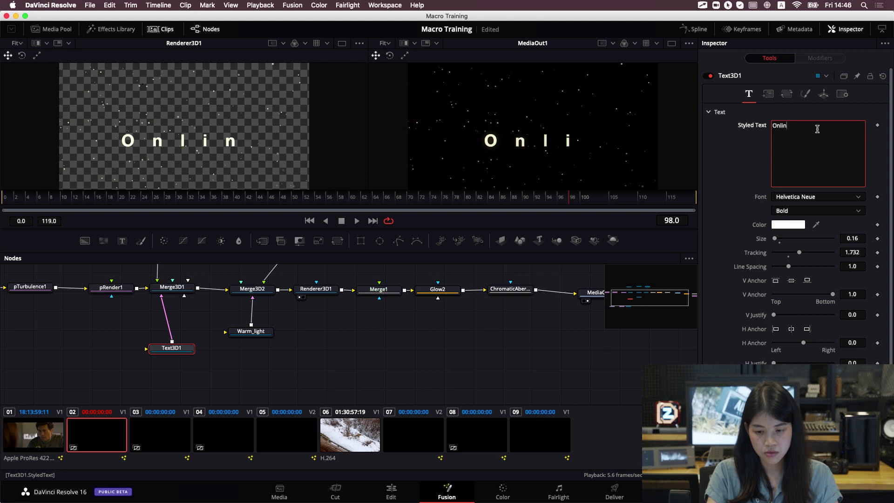
pyautogui.write('e')
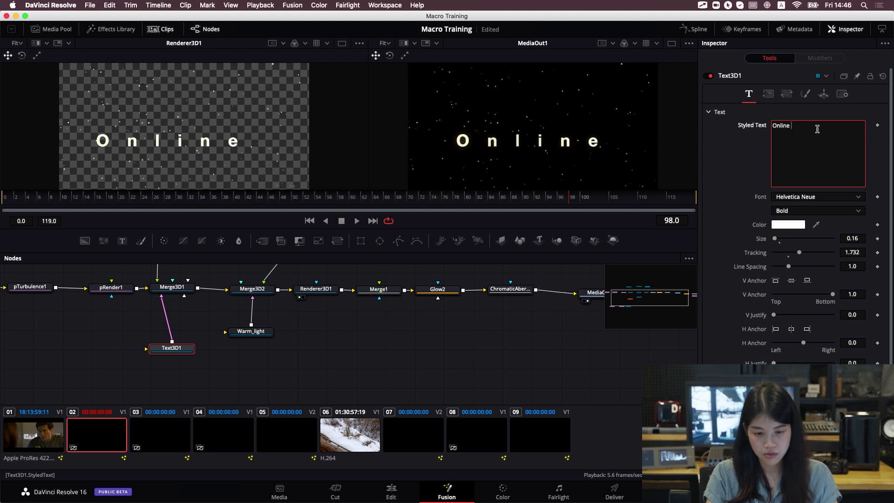
pyautogui.click(818, 129)
pyautogui.write('Tr')
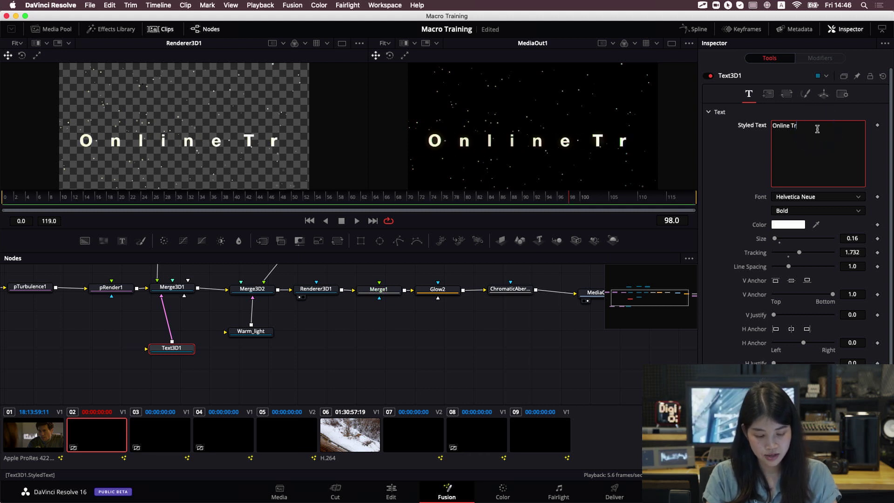
pyautogui.write('aining')
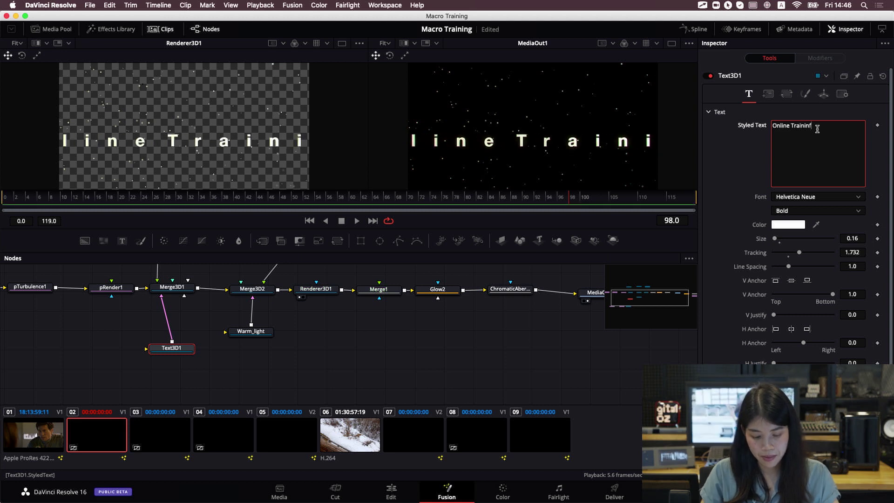
pyautogui.click(817, 128)
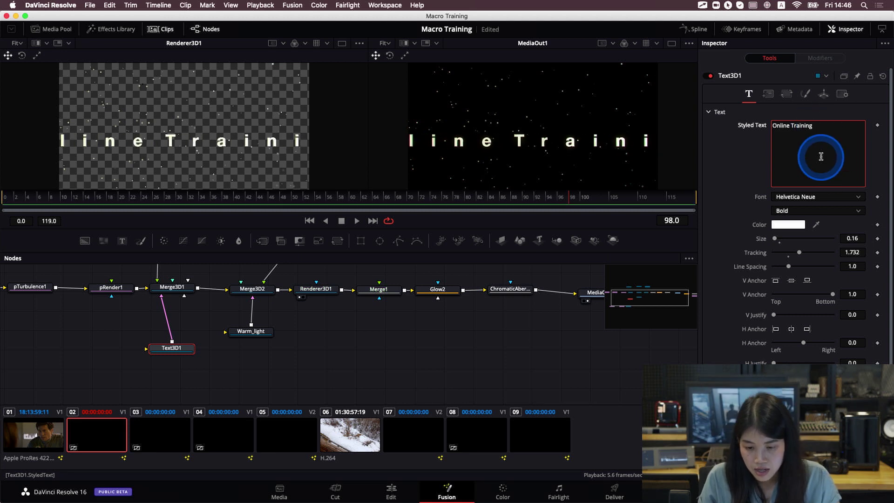
# - Reduce the "Online Training" text's Size to 0.08 and play back the composition
pyautogui.click(776, 239)
pyautogui.moveTo(777, 242); pyautogui.dragTo(782, 235)
pyautogui.moveTo(266, 222); pyautogui.dragTo(267, 201)
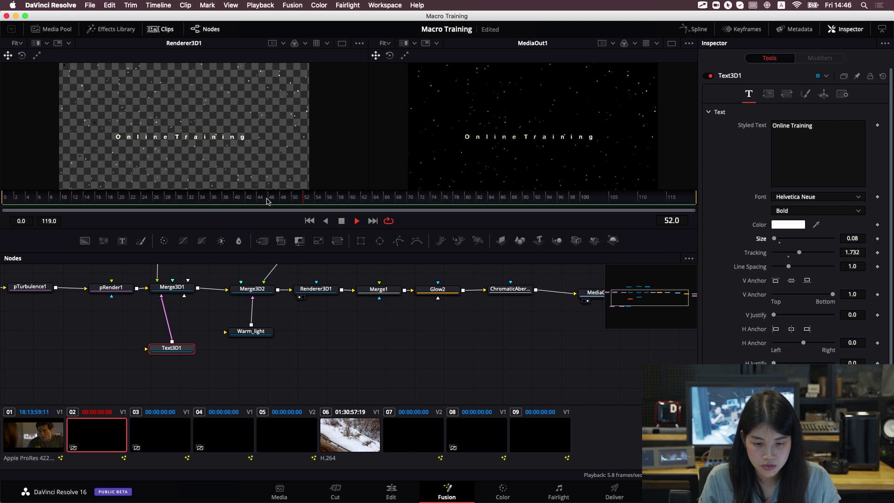
pyautogui.click(275, 207)
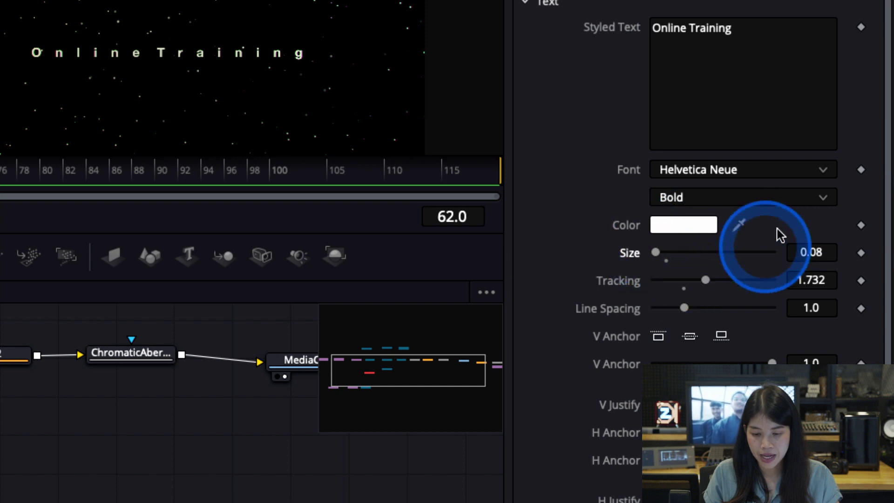
pyautogui.click(861, 254)
pyautogui.click(862, 255)
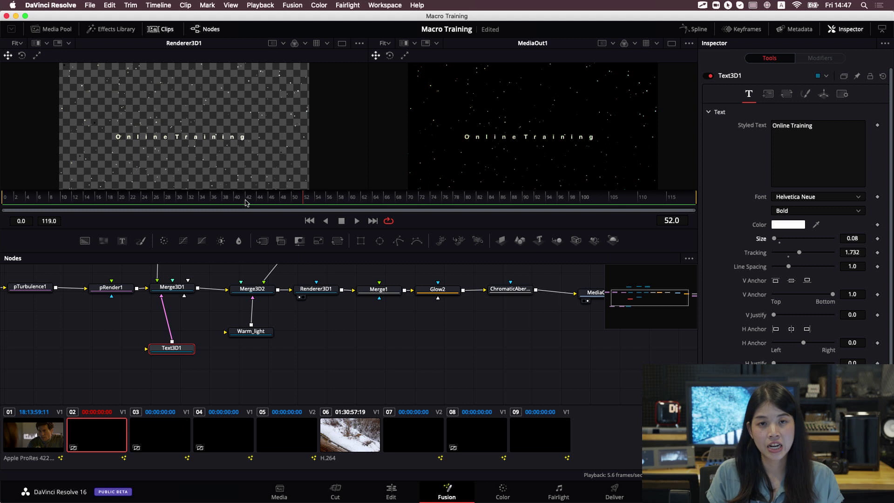
# - Switch to the Edit page and play the first Fusion Composition clip from its start on Timeline 1
pyautogui.click(387, 494)
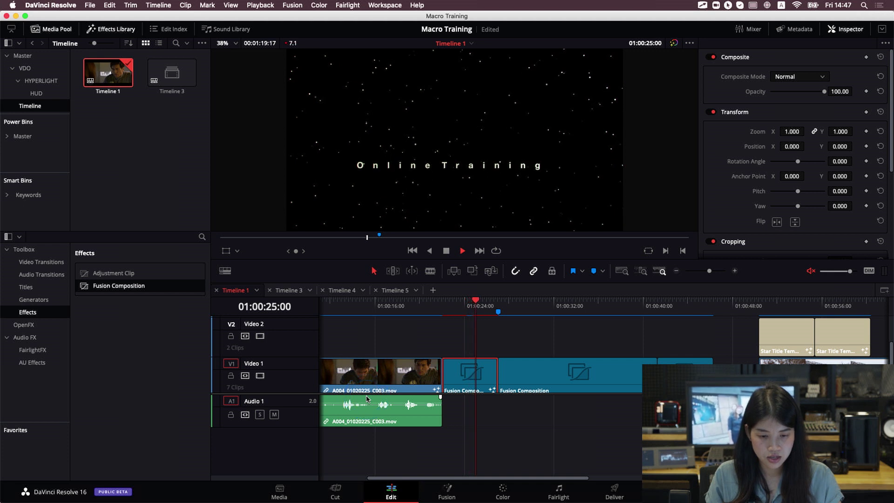
pyautogui.click(442, 322)
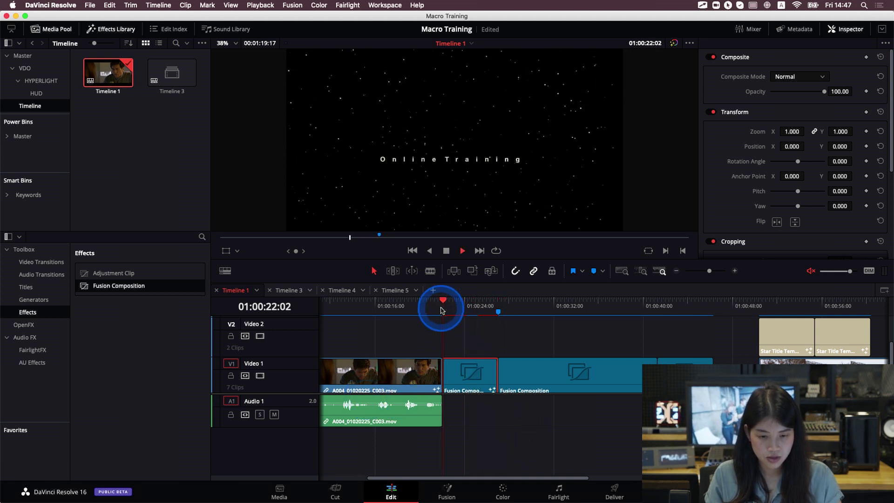
pyautogui.click(494, 386)
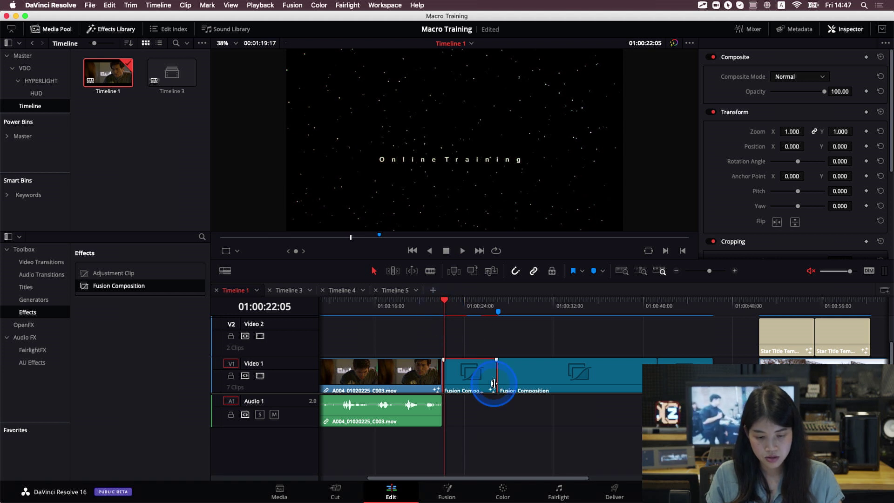
pyautogui.click(378, 383)
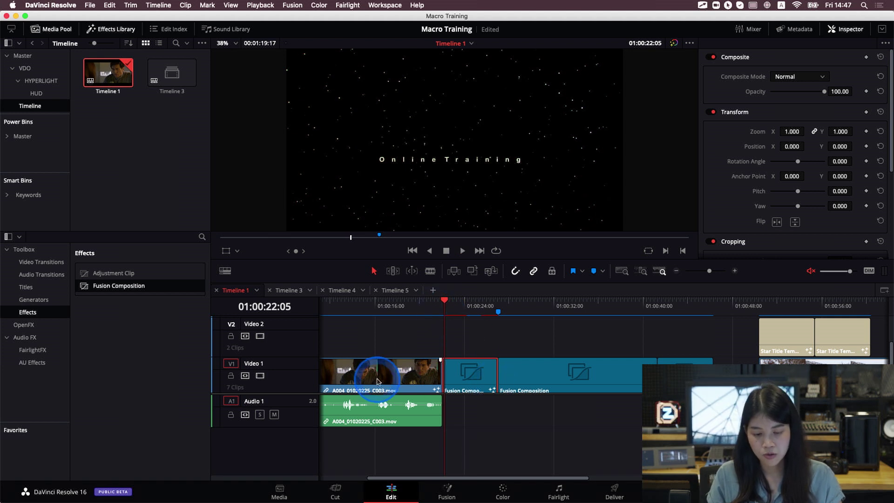
pyautogui.click(488, 353)
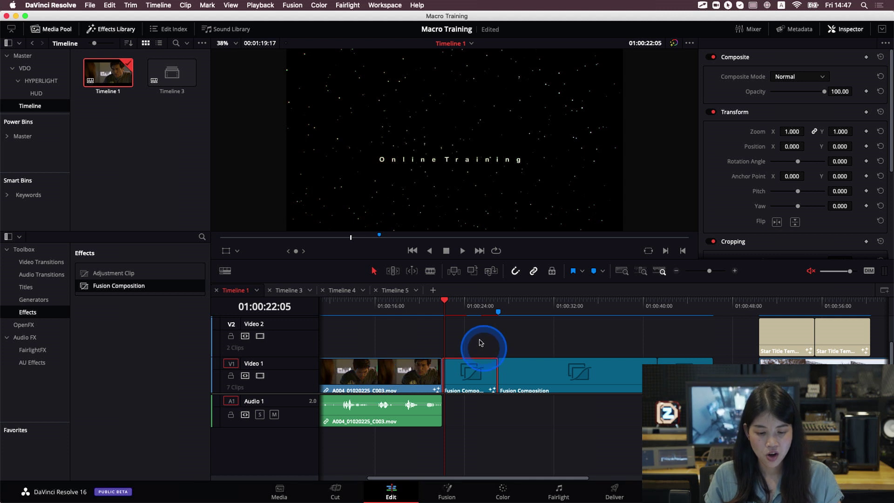
pyautogui.press('space')
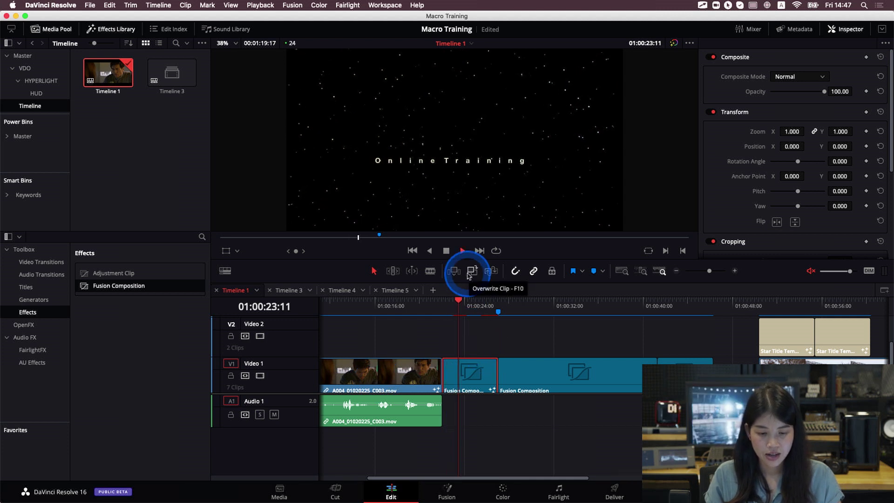
pyautogui.click(469, 275)
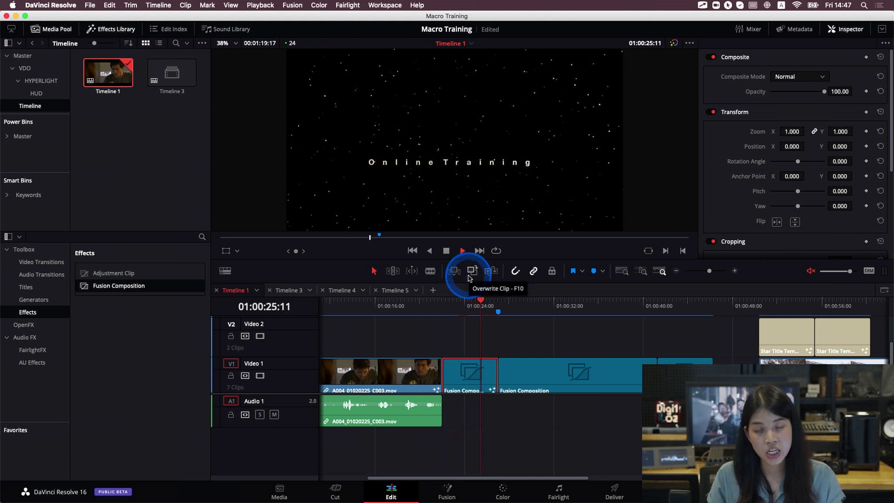
pyautogui.press('space')
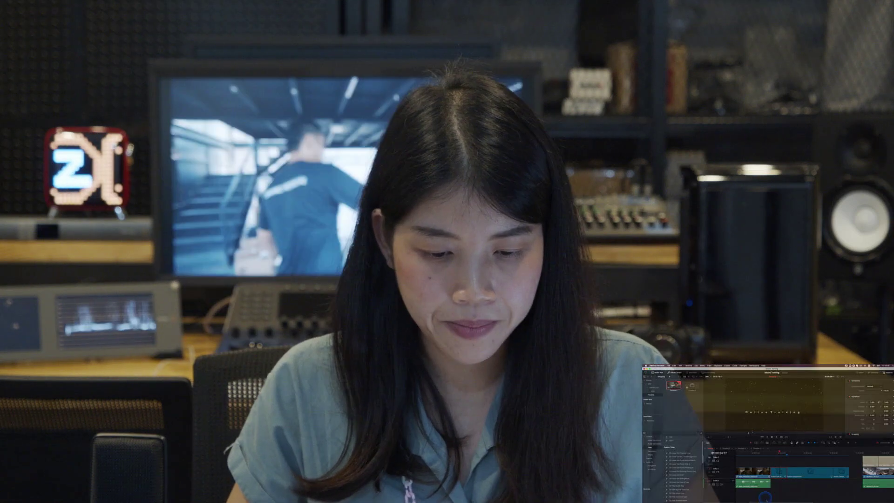
# - Return to the Fusion page, hide the clip thumbnails and the Inspector, and enlarge the node graph area to show the whole node chain
pyautogui.click(440, 483)
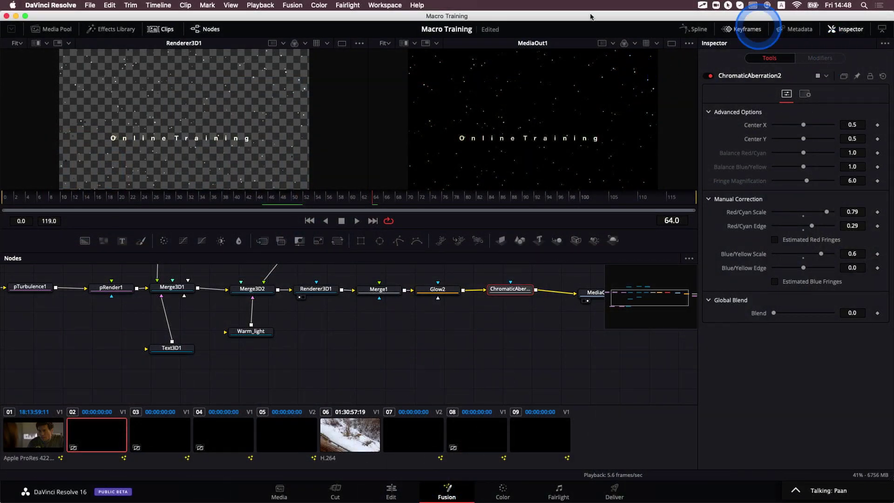
pyautogui.click(153, 30)
pyautogui.click(844, 29)
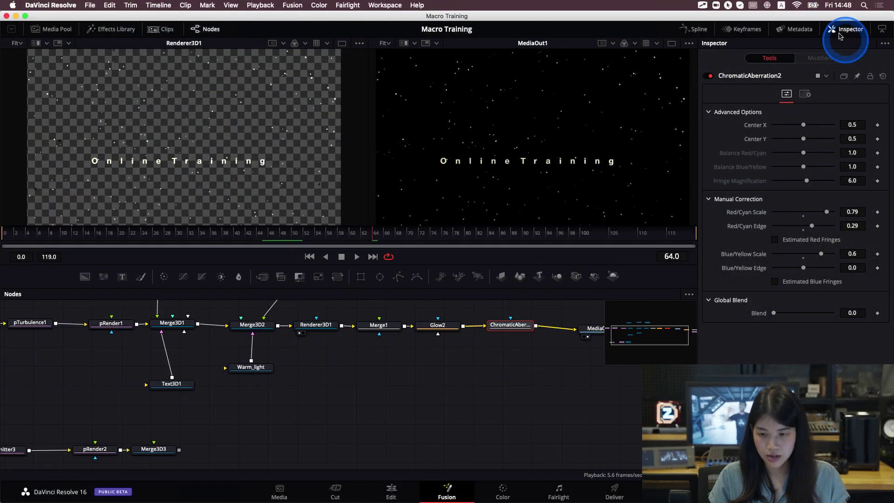
pyautogui.click(466, 355)
pyautogui.click(499, 241)
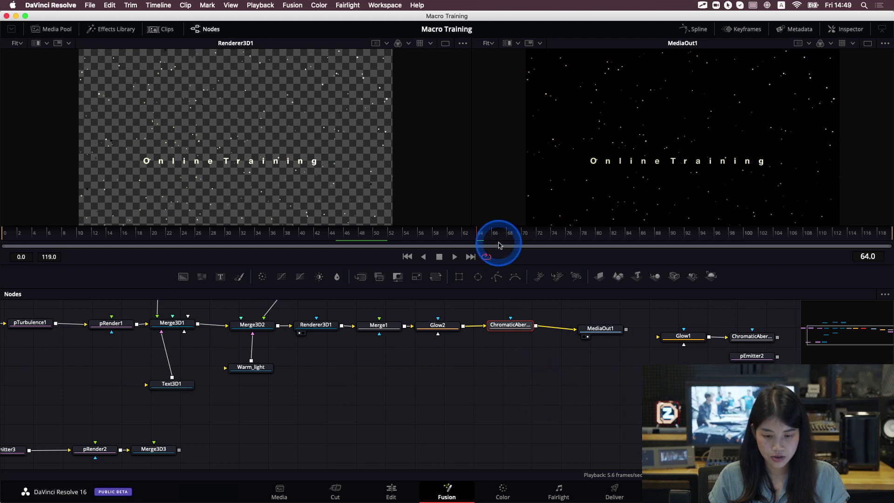
pyautogui.moveTo(498, 265); pyautogui.dragTo(497, 233)
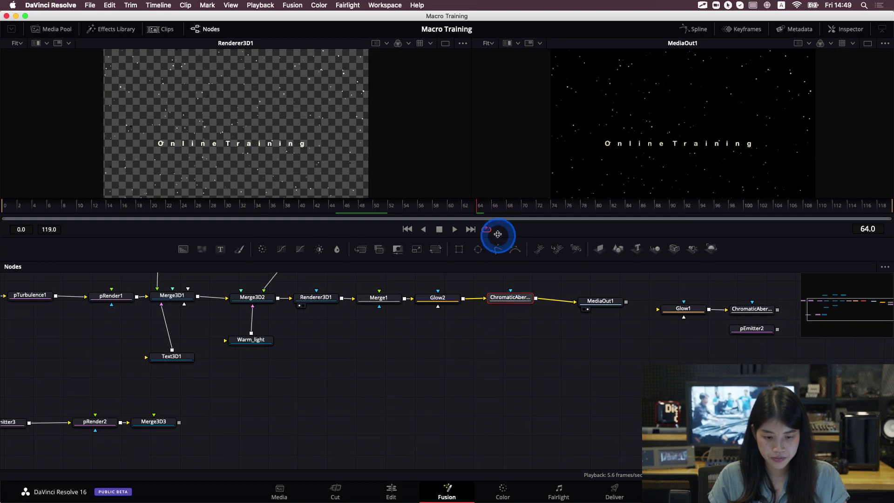
pyautogui.moveTo(353, 376); pyautogui.dragTo(397, 409)
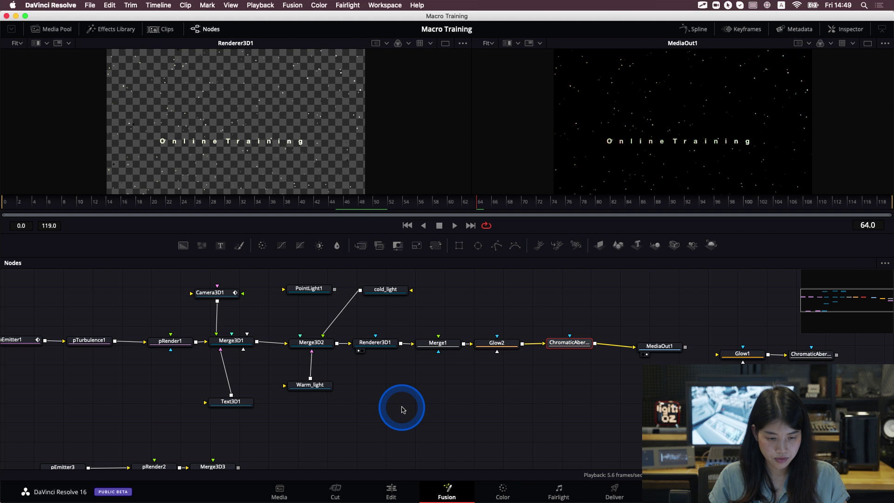
pyautogui.scroll(-2, 403, 409)
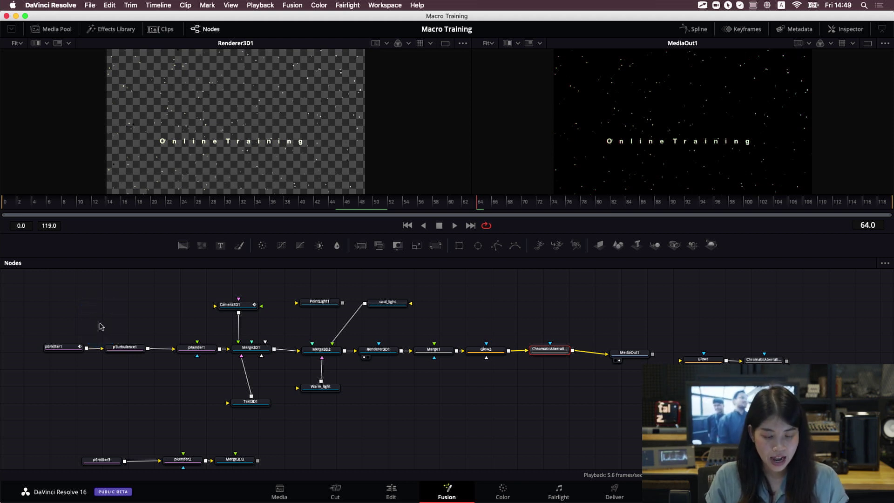
pyautogui.click(101, 326)
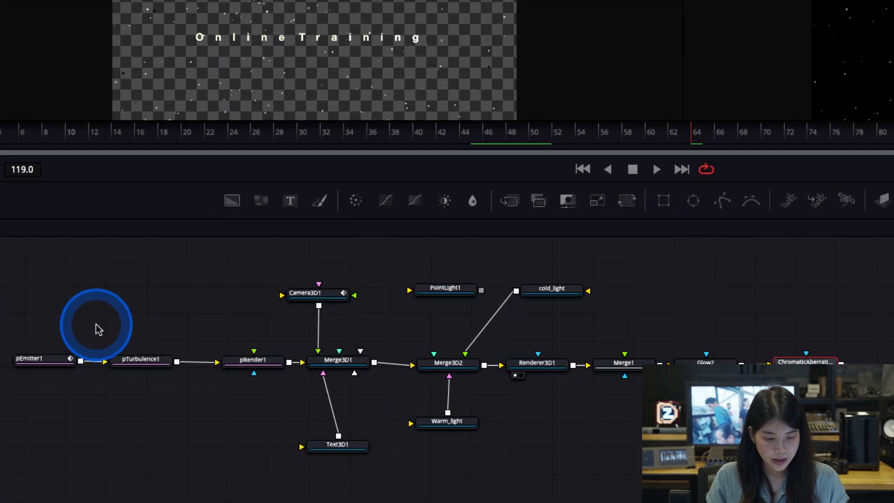
pyautogui.click(54, 359)
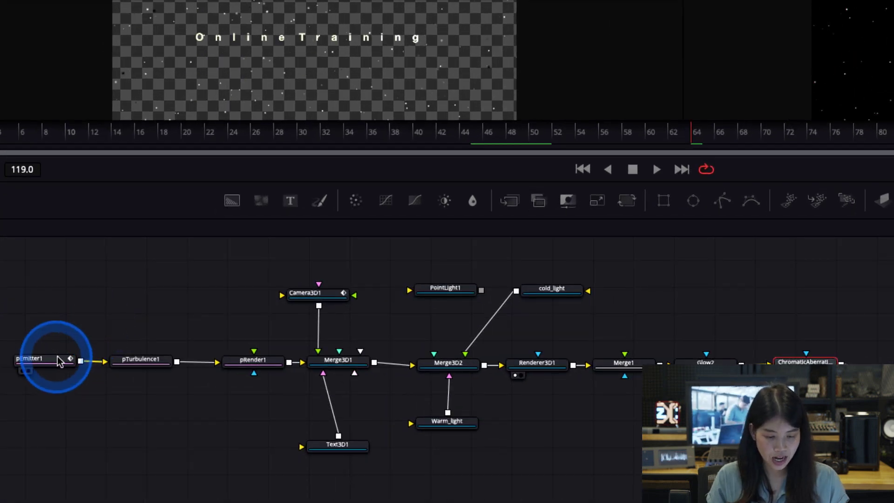
pyautogui.click(333, 454)
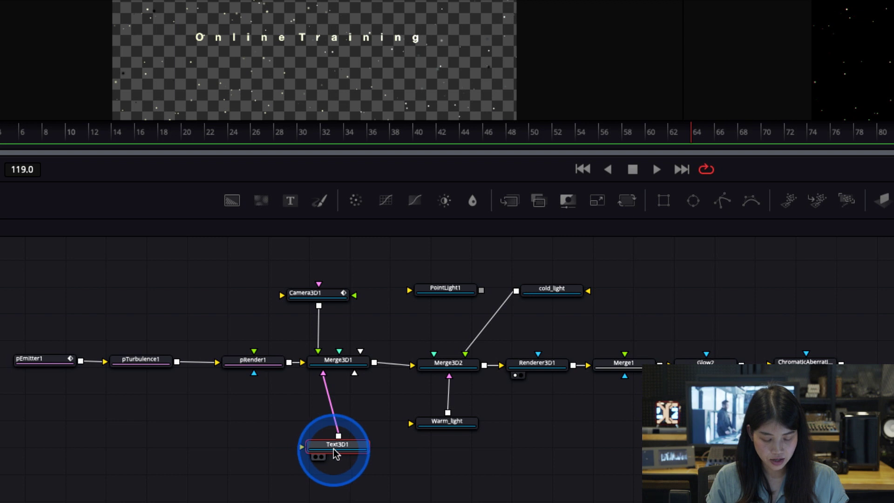
pyautogui.click(326, 446)
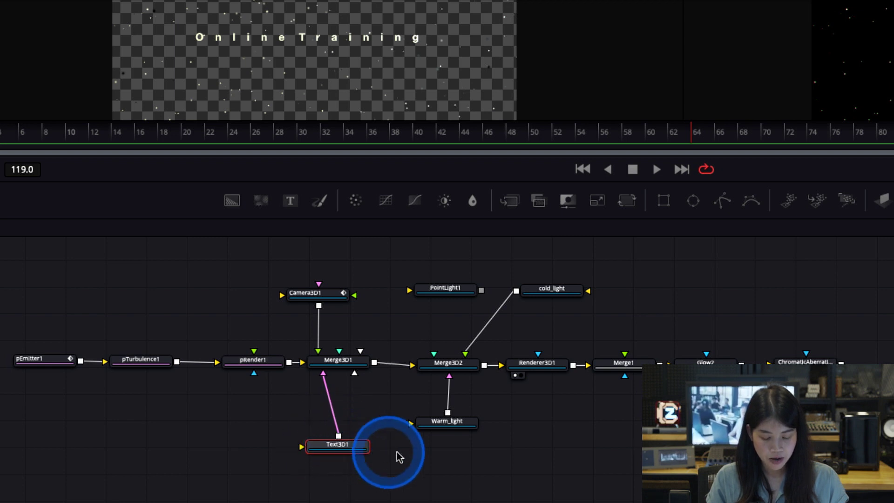
pyautogui.rightClick(51, 365)
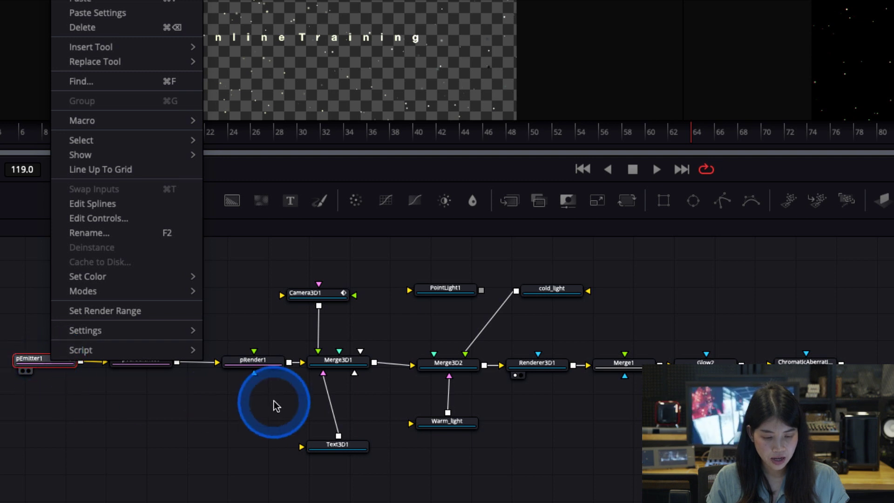
pyautogui.click(242, 412)
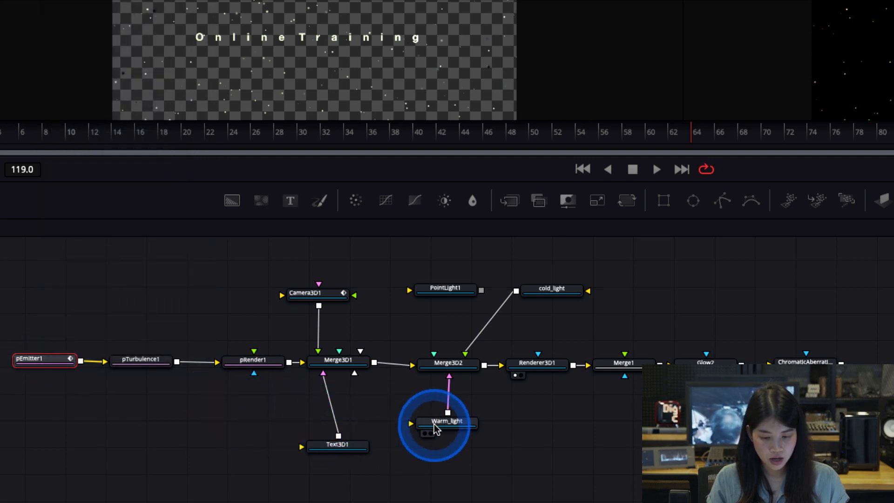
# - Select the Text3D1, Glow2 and ChromaticAberration2 nodes together and start creating a macro from them
pyautogui.rightClick(695, 362)
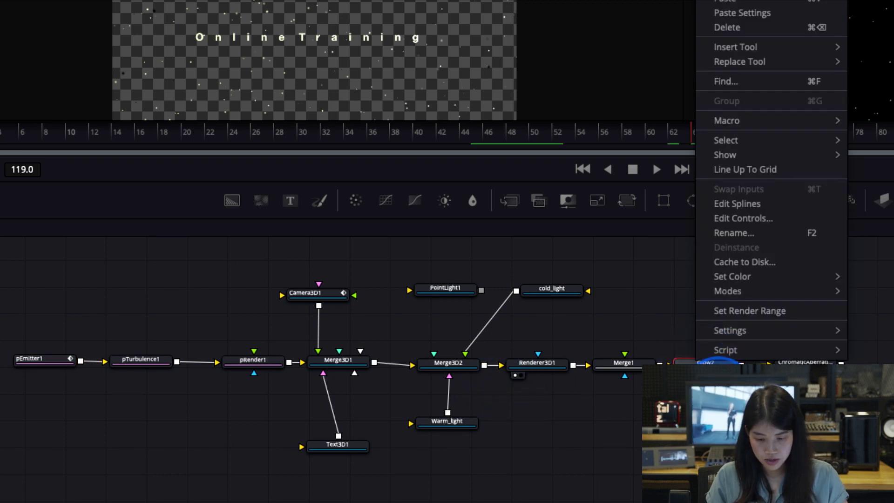
pyautogui.click(479, 408)
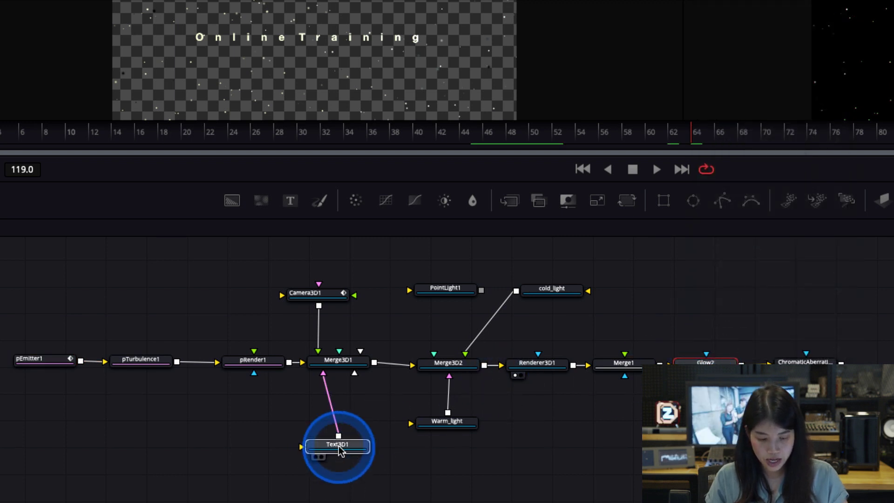
pyautogui.click(29, 362)
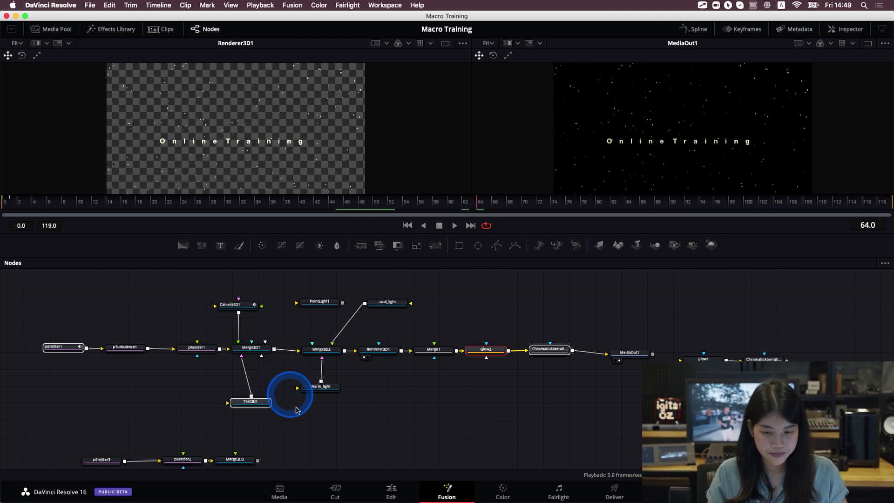
pyautogui.click(250, 402)
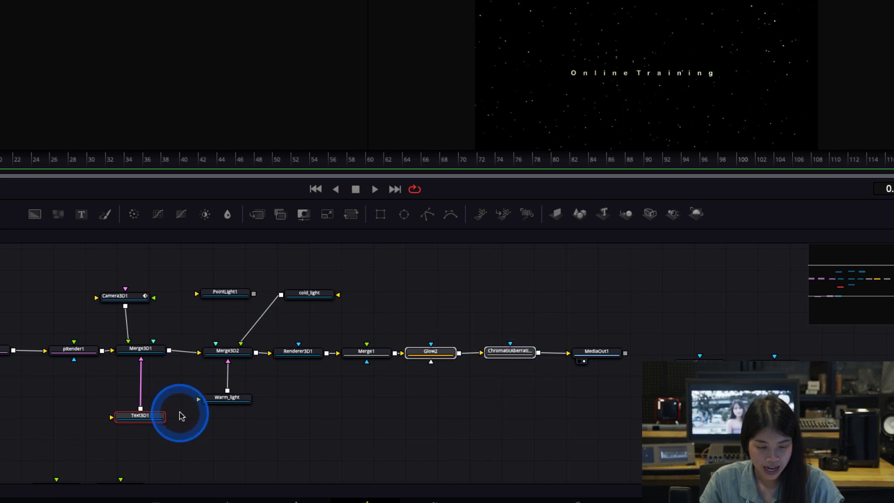
pyautogui.rightClick(436, 353)
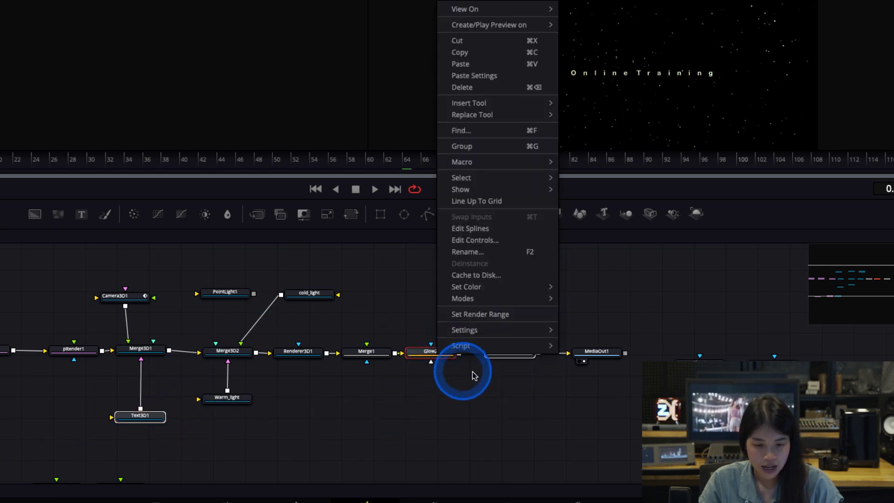
pyautogui.moveTo(520, 162)
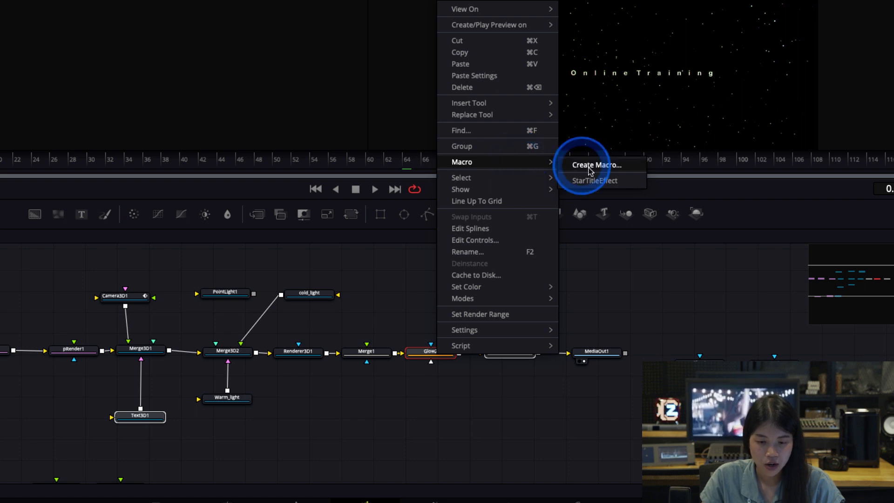
pyautogui.click(618, 170)
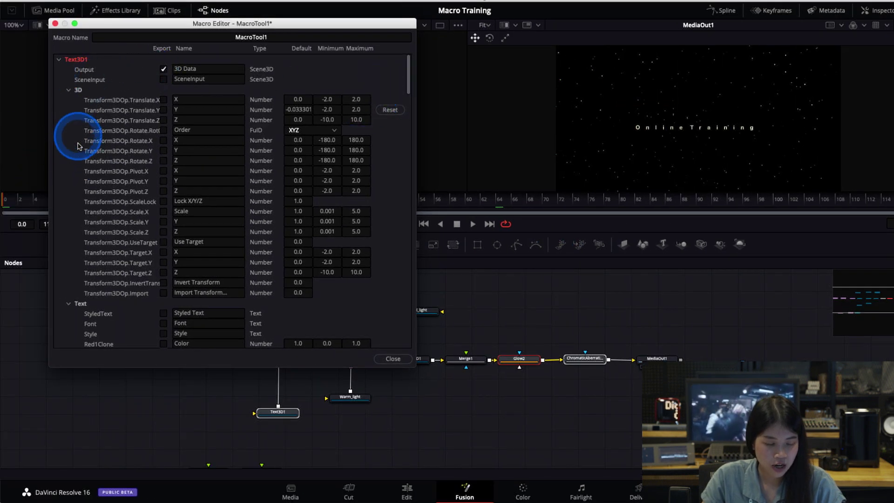
# - Mark Text3D1's Styled Text, Font, Style, Size and Tracking parameters for export in the macro
pyautogui.moveTo(409, 80); pyautogui.dragTo(408, 127)
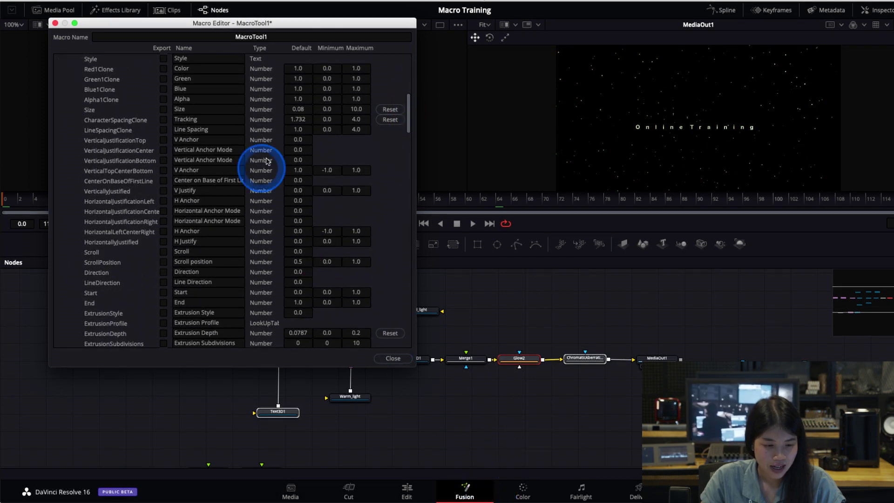
pyautogui.moveTo(408, 106); pyautogui.dragTo(406, 83)
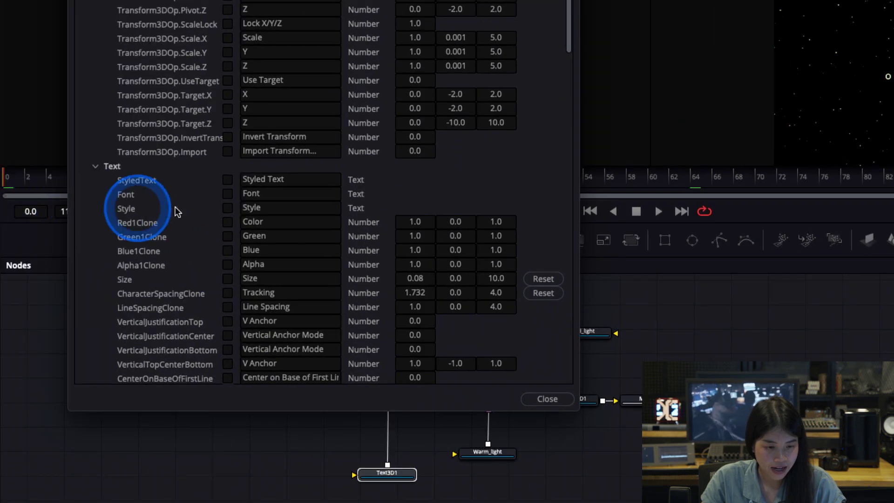
pyautogui.click(227, 180)
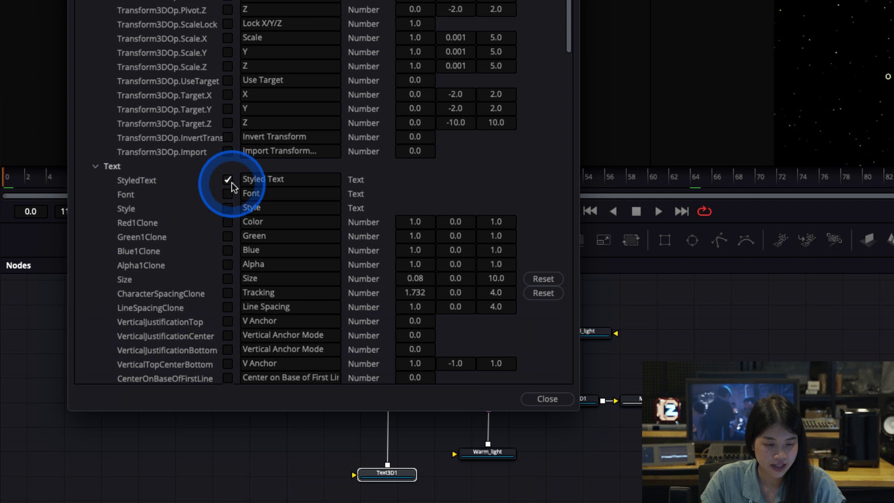
pyautogui.click(228, 193)
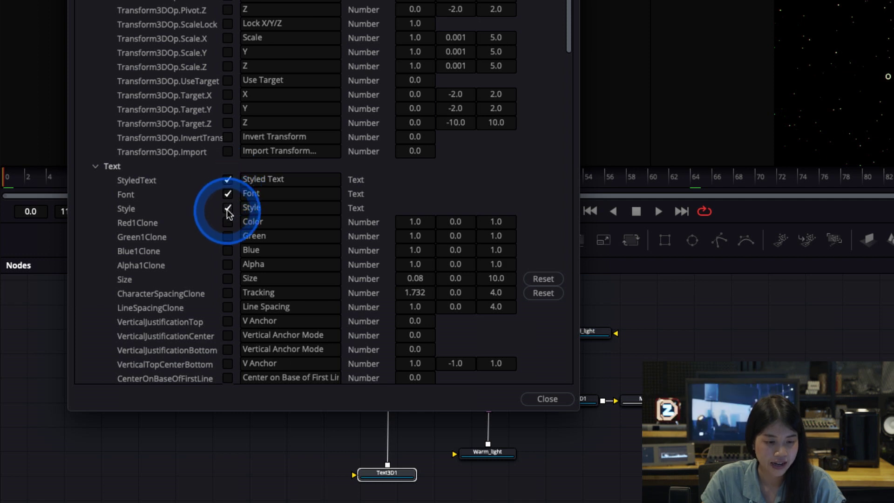
pyautogui.click(228, 279)
pyautogui.scroll(-1, 271, 277)
pyautogui.scroll(-1, 272, 277)
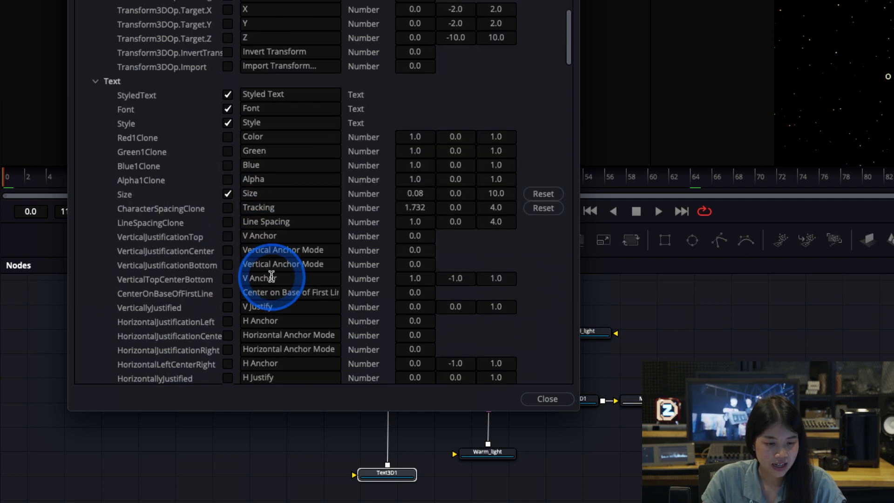
pyautogui.click(227, 208)
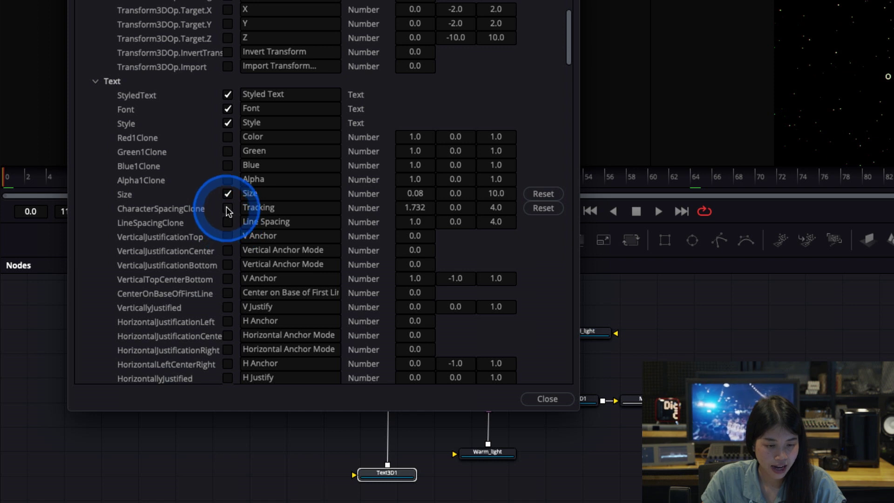
# - Mark Text3D1's layout Center and Center Z and its SelectTransform parameter for export
pyautogui.scroll(-4, 250, 233)
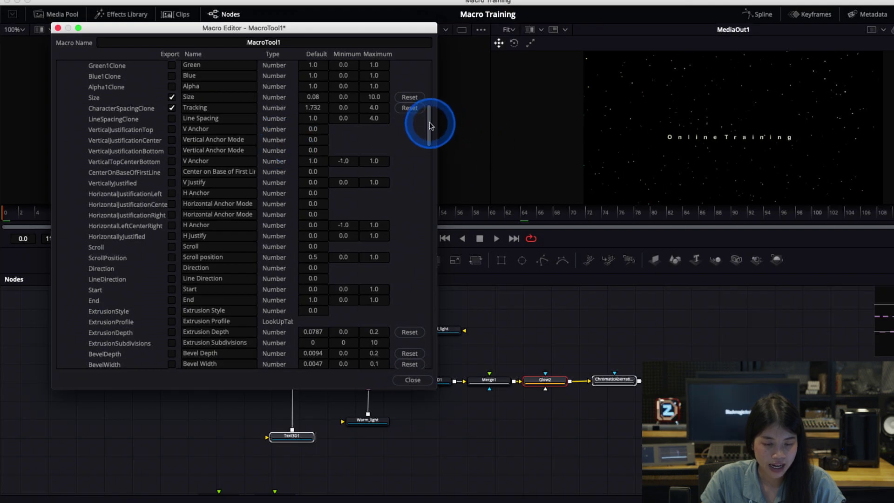
pyautogui.moveTo(429, 125); pyautogui.dragTo(436, 179)
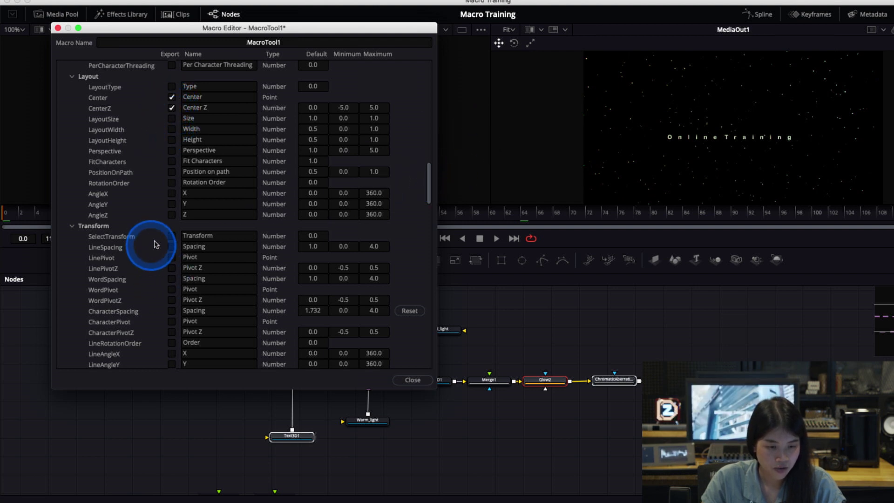
pyautogui.click(171, 237)
# - Expand Glow2's parameters and mark its Effect Mask, Glow Mask and Filter for export
pyautogui.moveTo(427, 194); pyautogui.dragTo(425, 236)
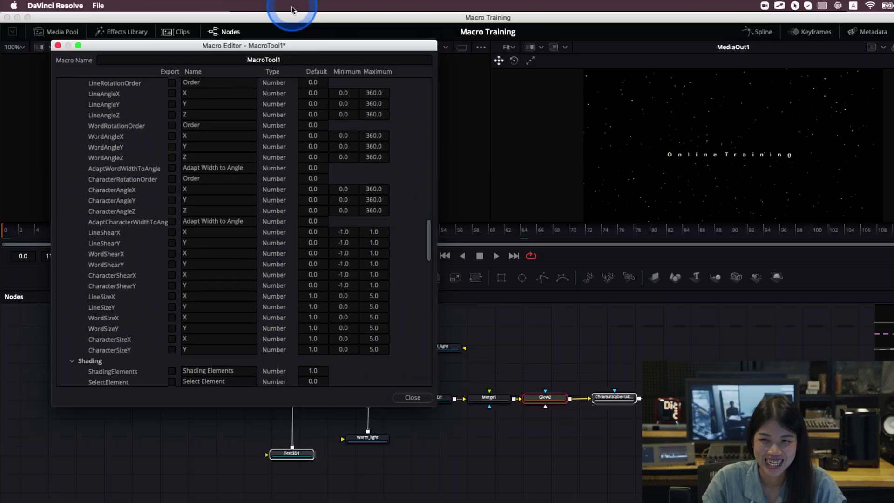
pyautogui.scroll(-15, 104, 319)
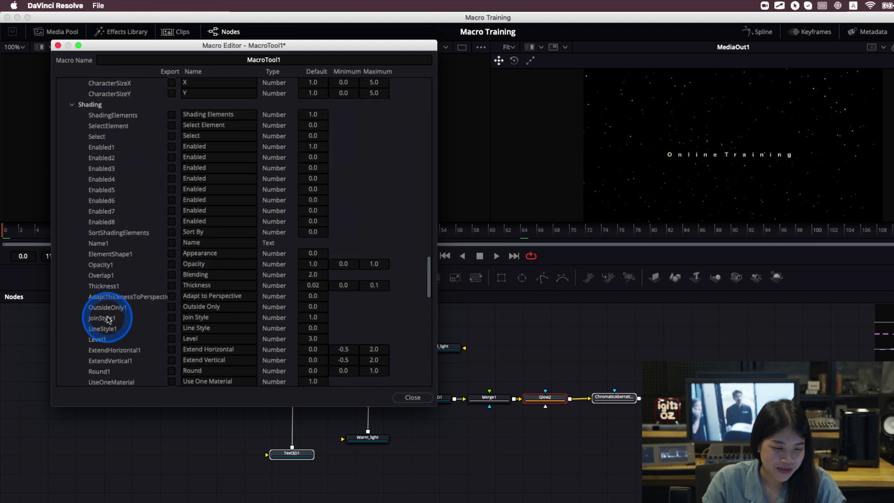
pyautogui.scroll(-20, 106, 320)
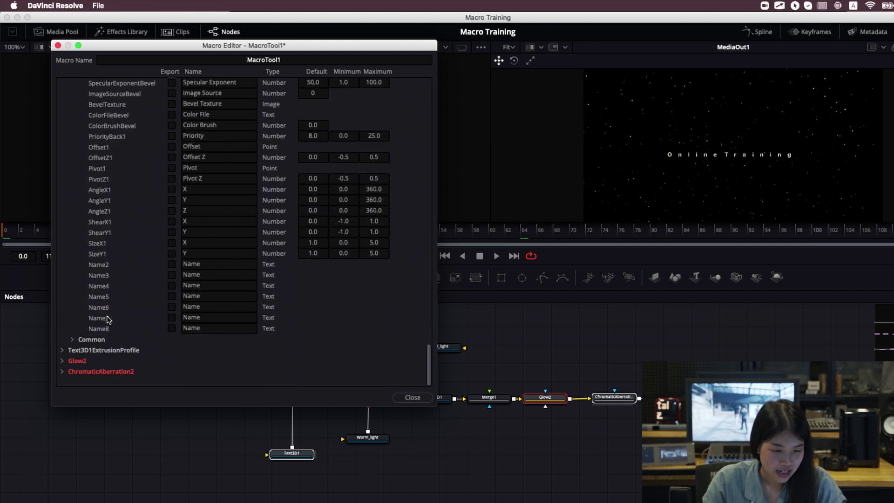
pyautogui.click(61, 360)
pyautogui.scroll(-8, 238, 353)
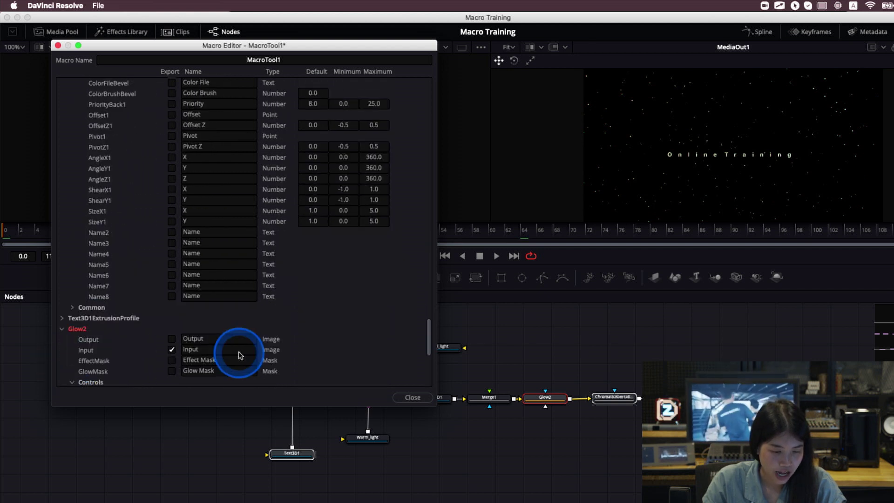
pyautogui.click(173, 232)
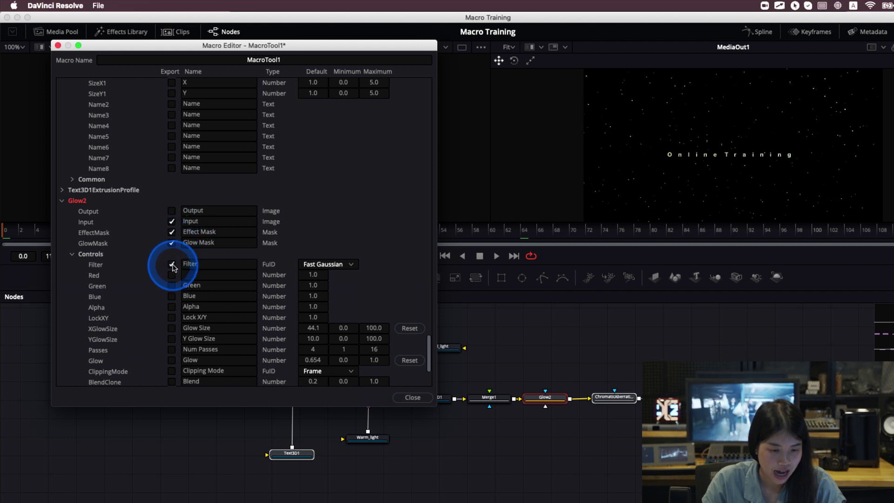
pyautogui.click(172, 265)
pyautogui.scroll(-3, 172, 265)
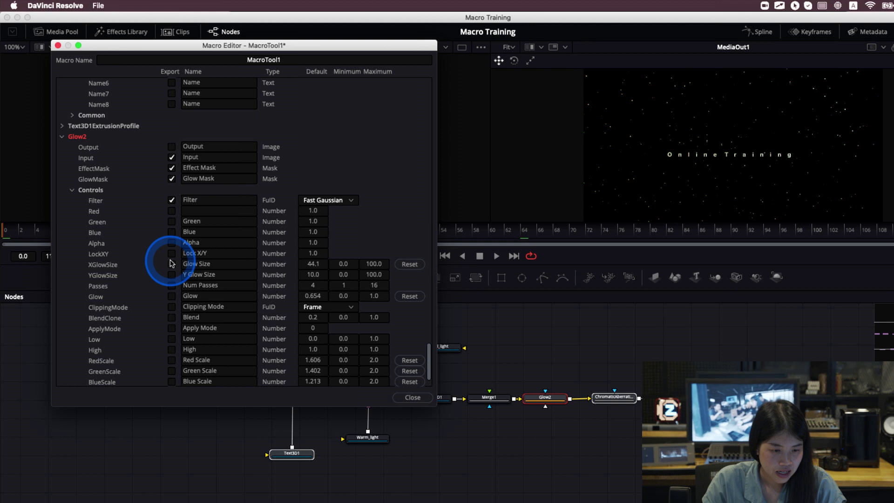
# - Expand ChromaticAberration2's parameters and mark its Effect Mask, Center X and Center Y for export
pyautogui.scroll(-2, 172, 254)
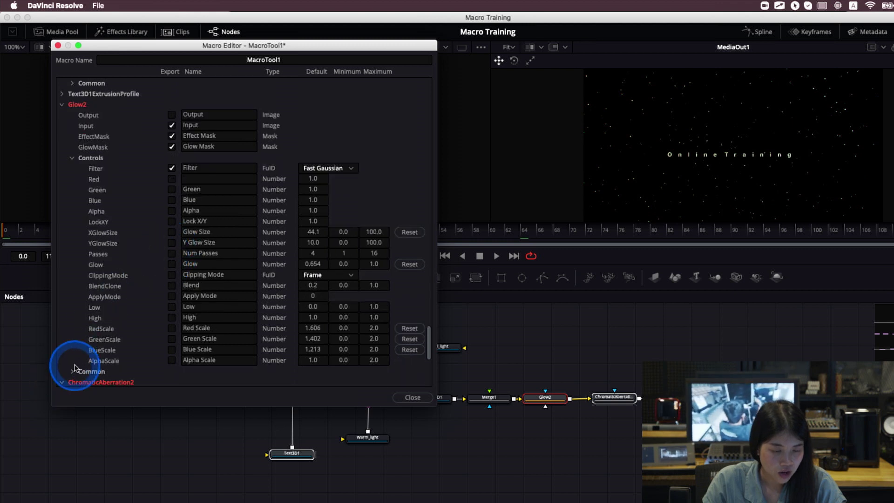
pyautogui.scroll(-5, 209, 185)
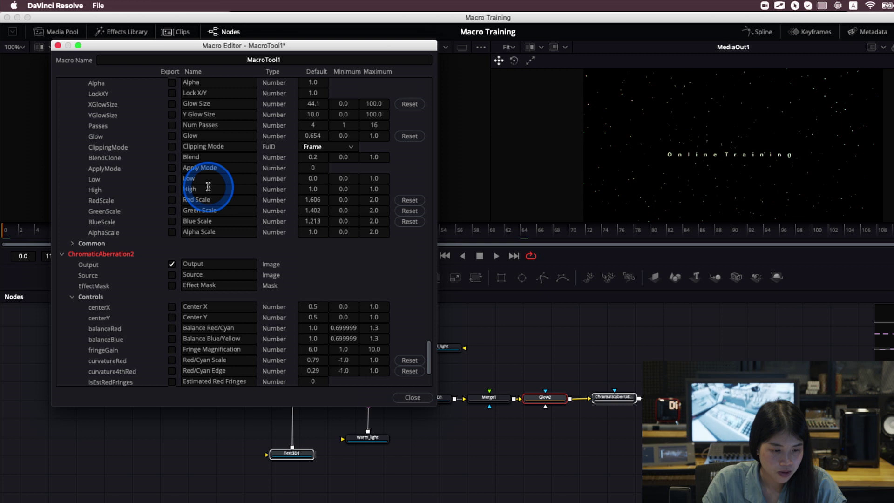
pyautogui.click(173, 286)
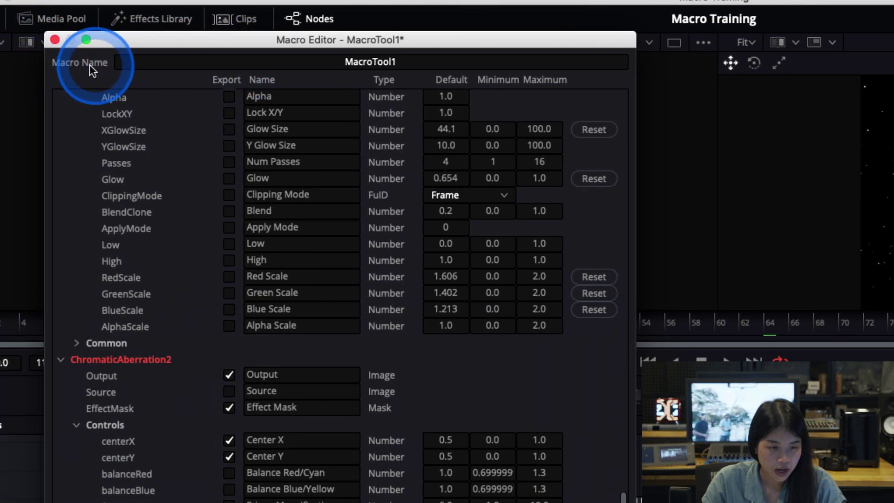
# - Name the macro "StarEffect"
pyautogui.doubleClick(401, 62)
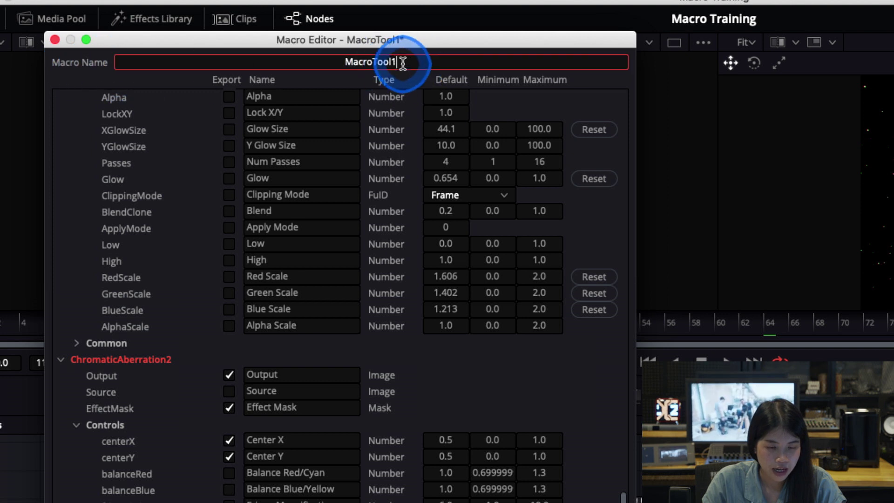
pyautogui.write('St')
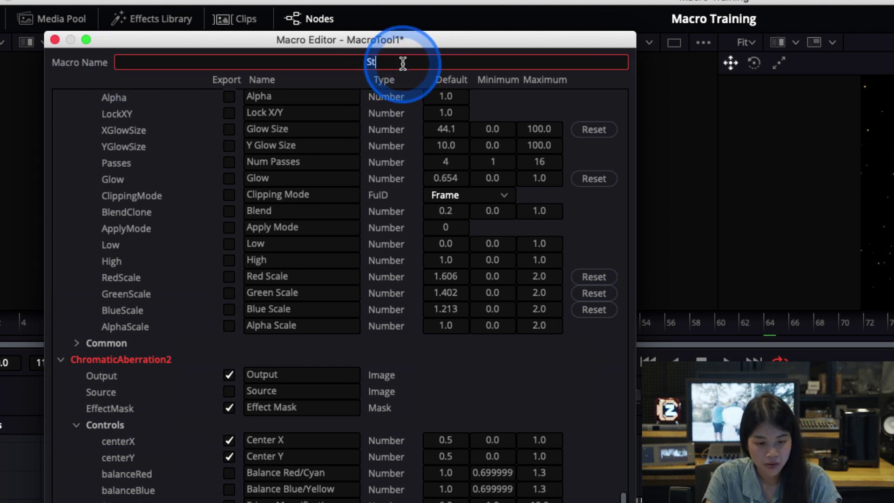
pyautogui.write('ar')
pyautogui.click(403, 63)
pyautogui.write('Eff')
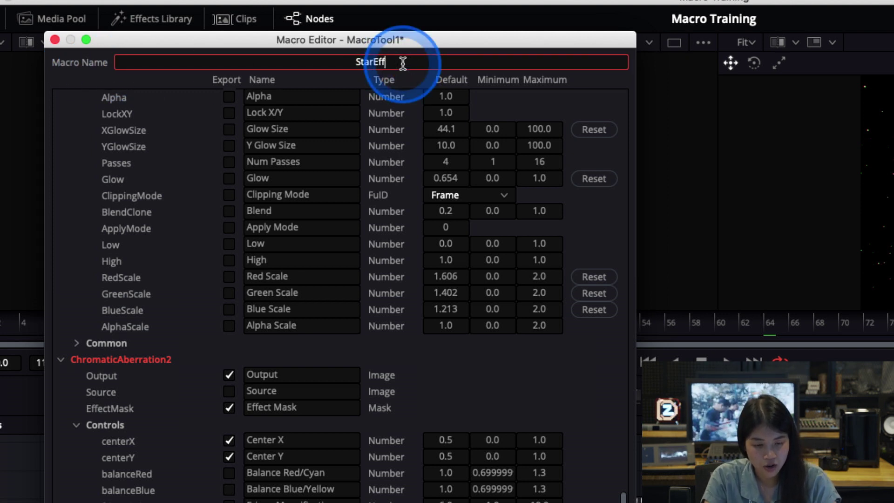
pyautogui.write('ect')
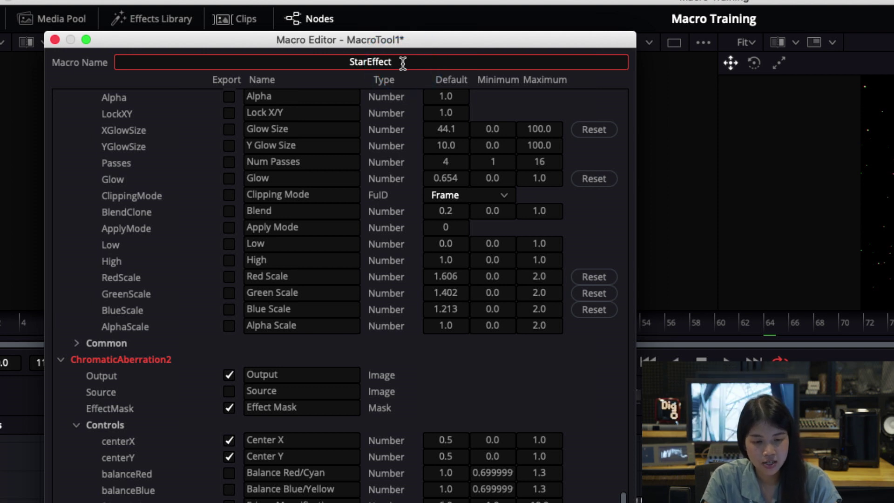
pyautogui.click(436, 98)
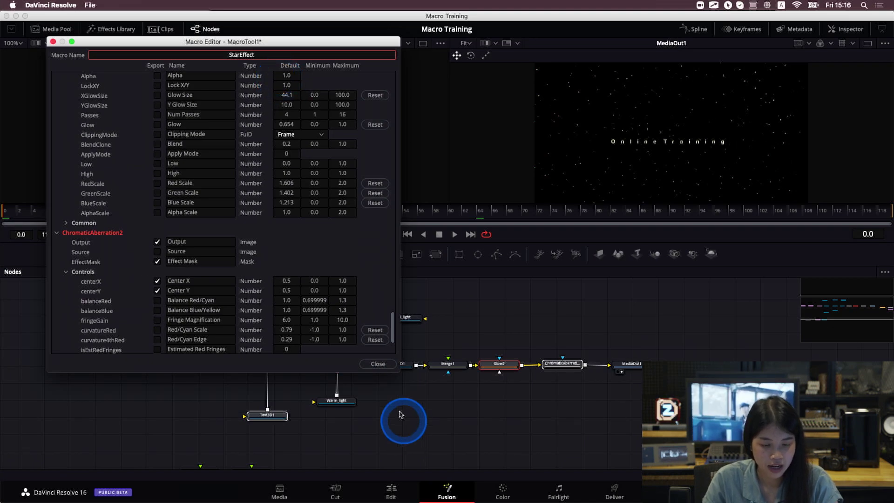
# - Close the Macro Editor and save the macro as StarEffect in the Fusion Templates > Edit > Titles folder
pyautogui.click(365, 364)
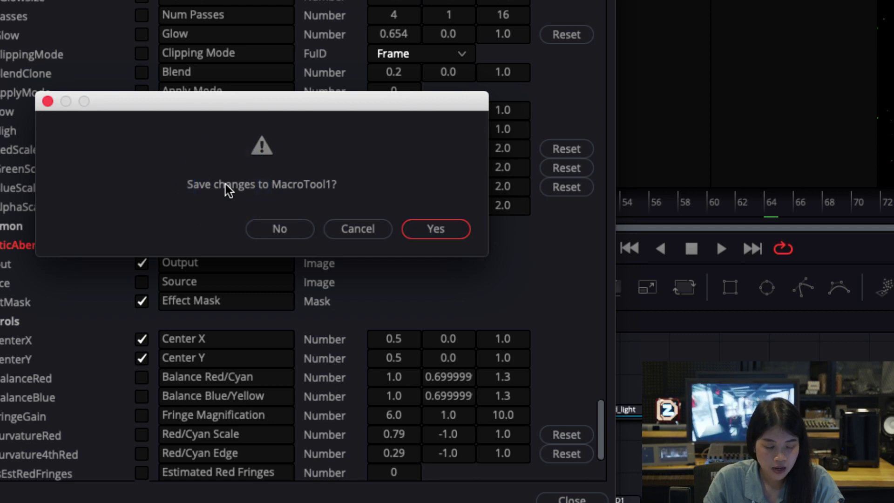
pyautogui.click(446, 232)
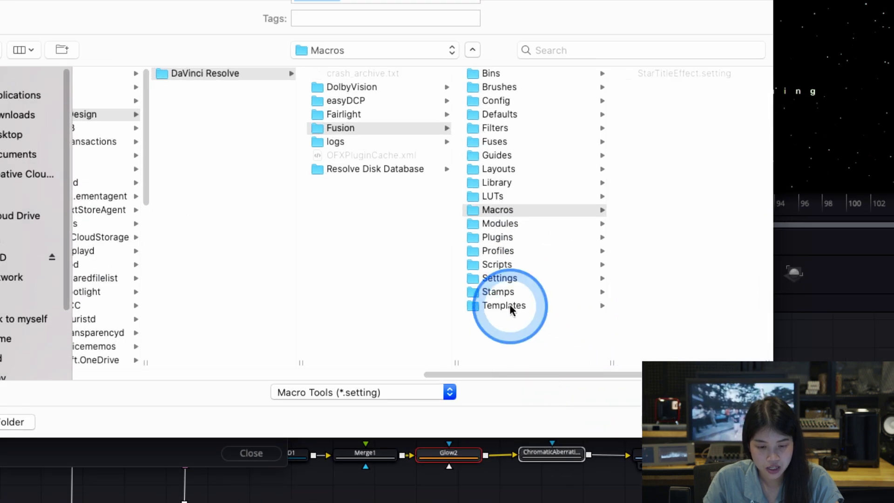
pyautogui.click(502, 306)
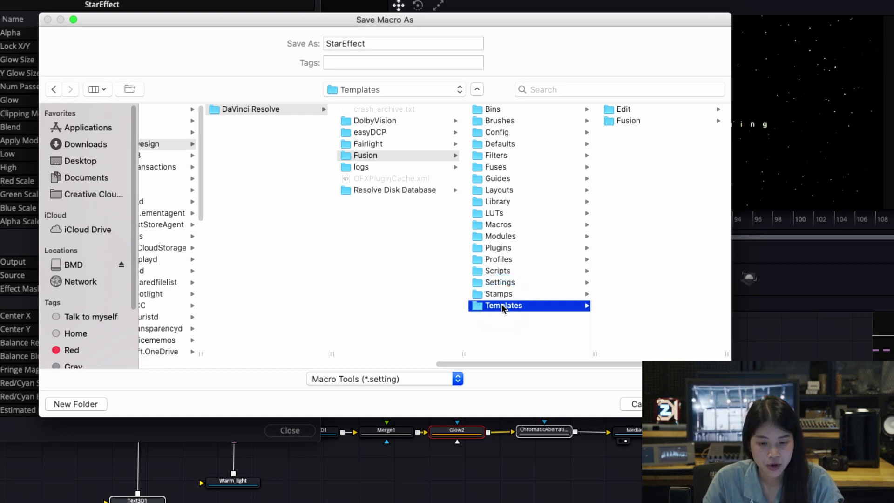
pyautogui.click(502, 305)
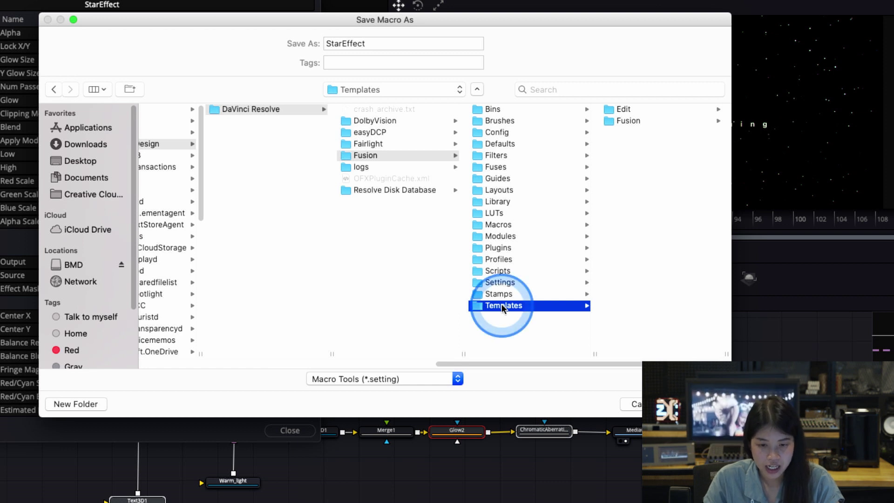
pyautogui.click(535, 305)
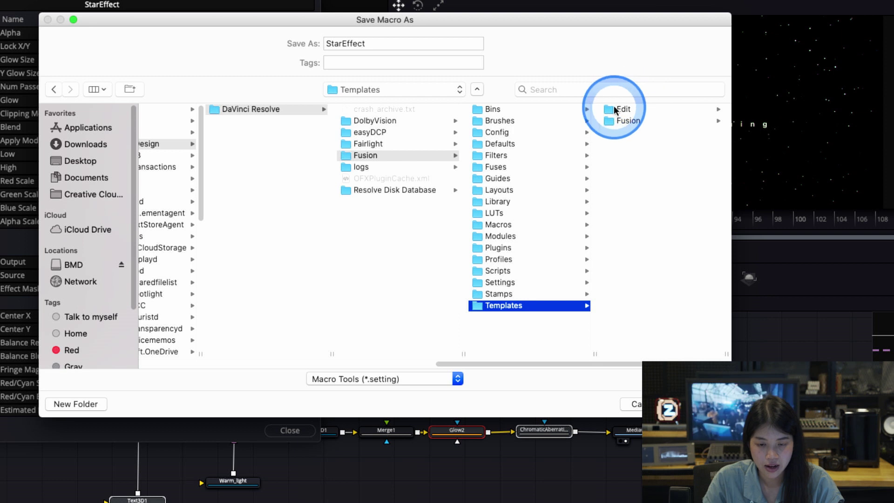
pyautogui.click(632, 110)
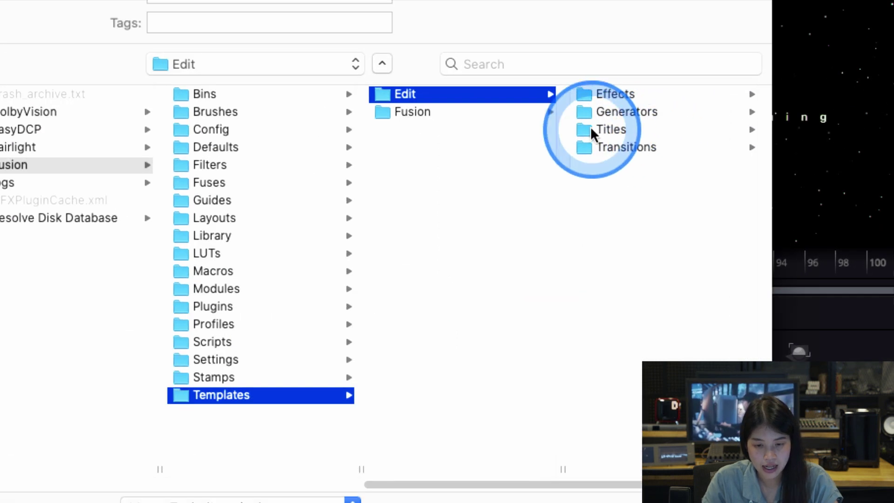
pyautogui.click(606, 128)
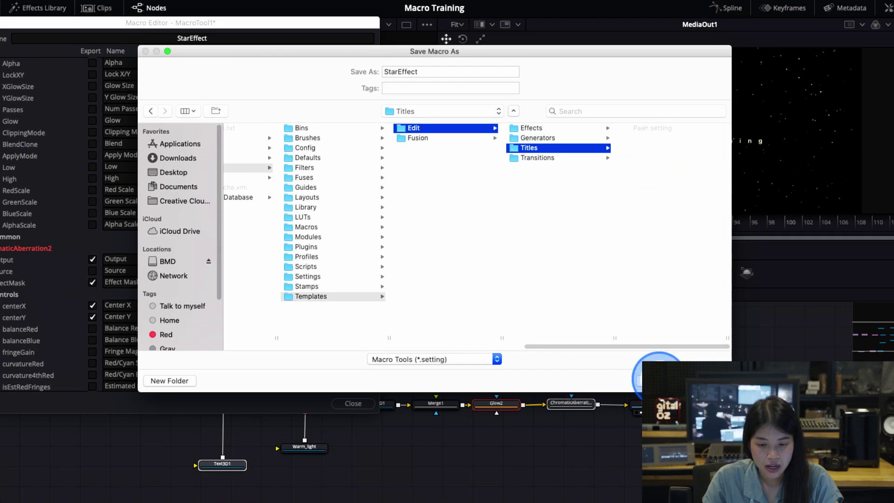
pyautogui.click(703, 378)
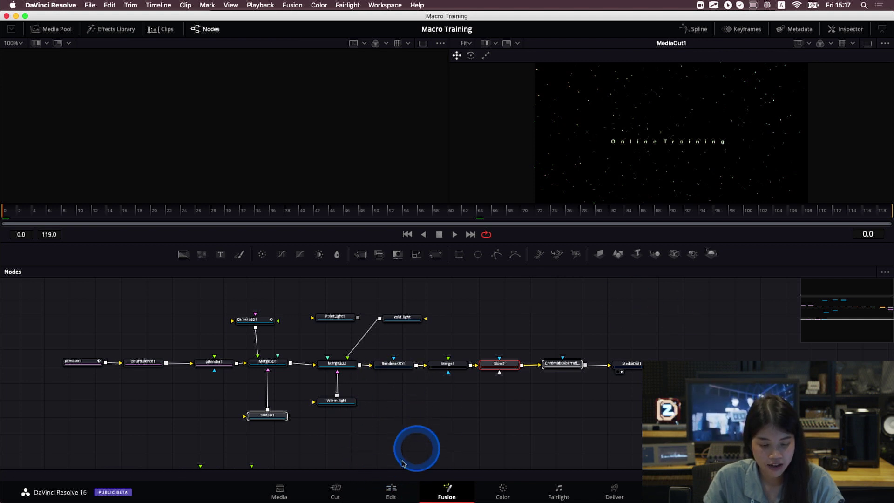
# - Switch to the Edit page and place the StarEffect Fusion title on Video 2 directly after the Paan clip's gap
pyautogui.click(392, 489)
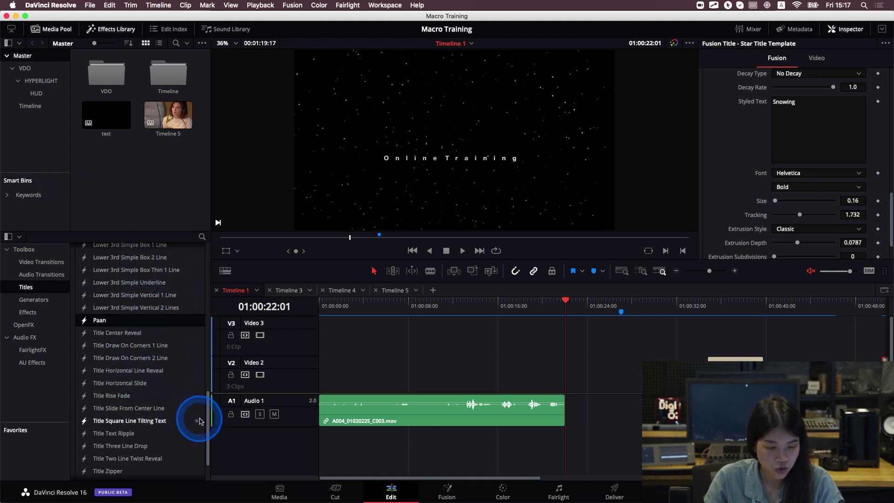
pyautogui.scroll(5, 205, 423)
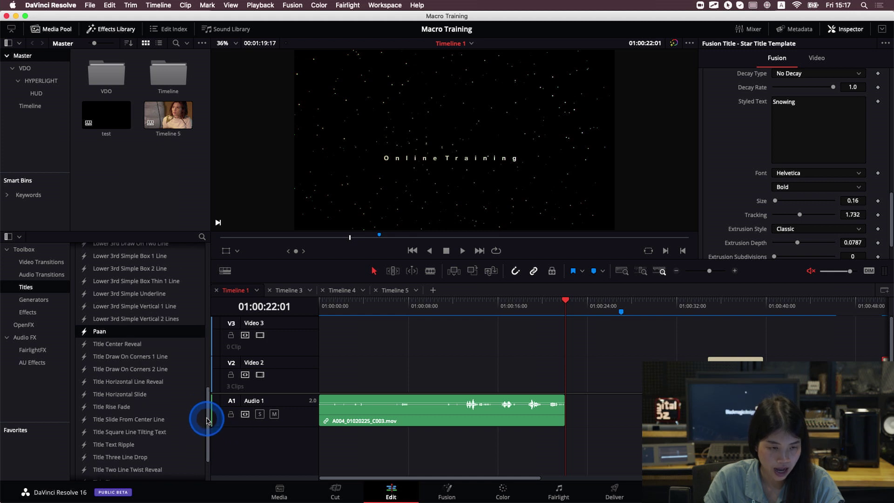
pyautogui.scroll(5, 204, 398)
pyautogui.scroll(-6, 204, 410)
pyautogui.scroll(-4, 203, 410)
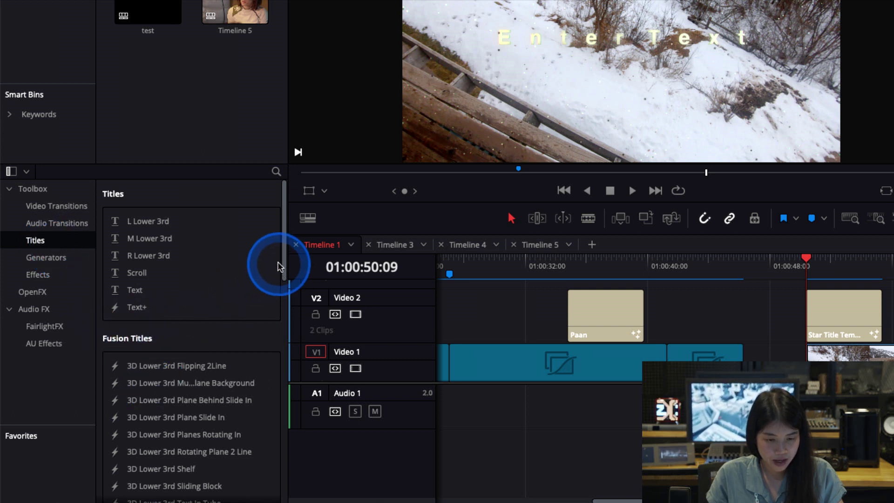
pyautogui.moveTo(286, 266); pyautogui.dragTo(275, 434)
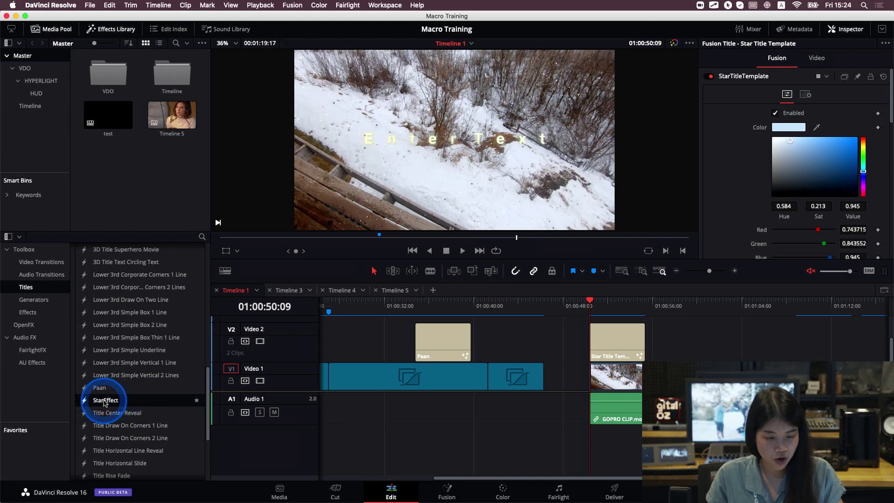
pyautogui.moveTo(112, 403); pyautogui.dragTo(494, 342)
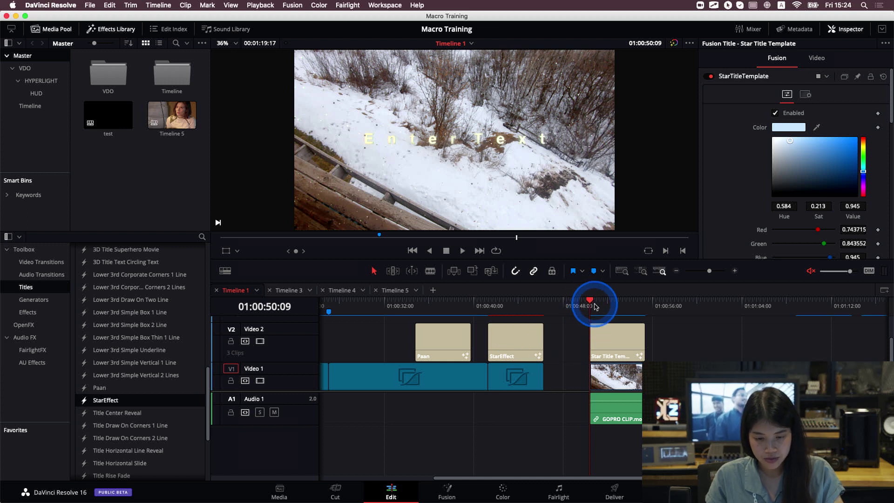
# - Play back the Star Title Template clip over the snow footage, then return the playhead to its start
pyautogui.click(617, 345)
pyautogui.press('space')
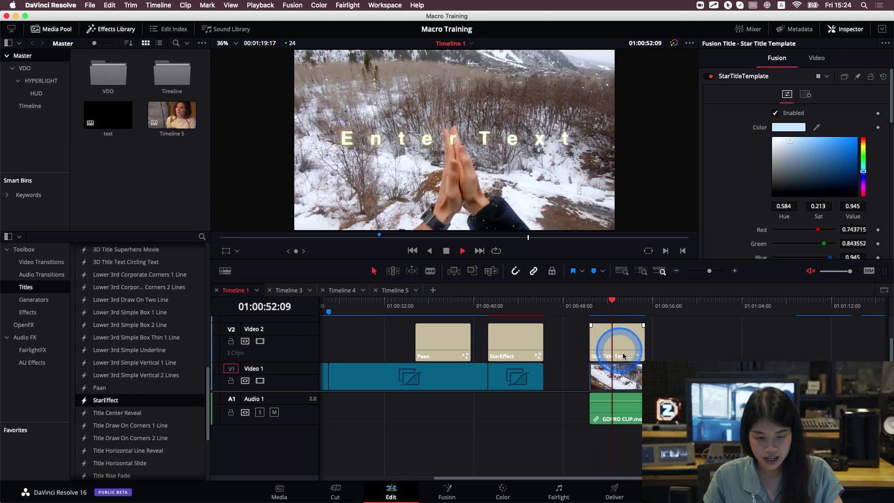
pyautogui.press('space')
pyautogui.click(601, 310)
pyautogui.press('space')
pyautogui.click(616, 342)
pyautogui.press('space')
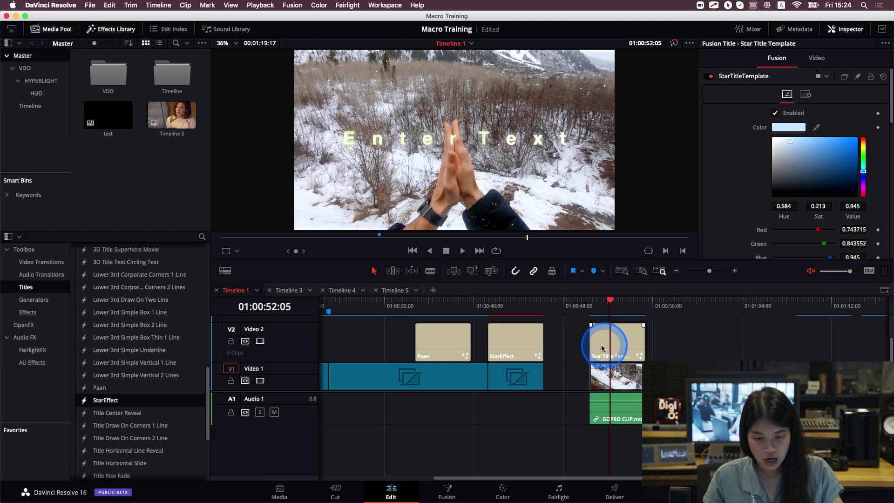
pyautogui.click(590, 306)
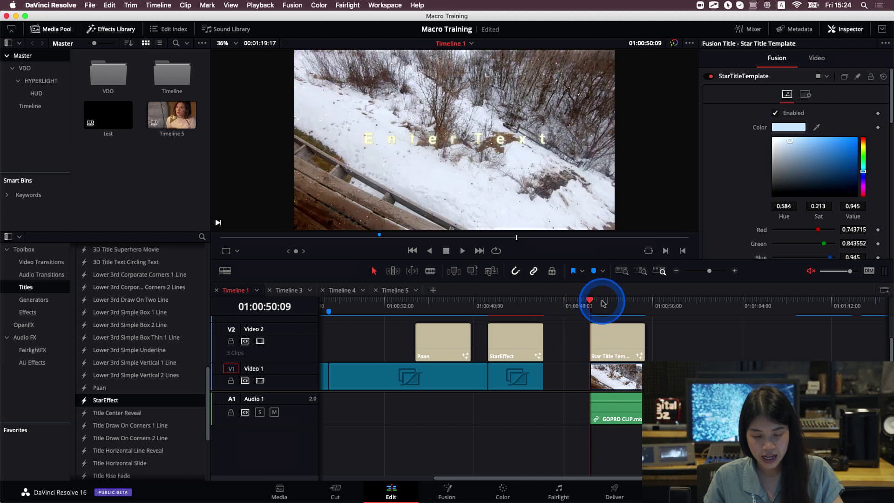
# - Set the Star Title Template clip's Styled Text to "Snowing"
pyautogui.scroll(-5, 891, 114)
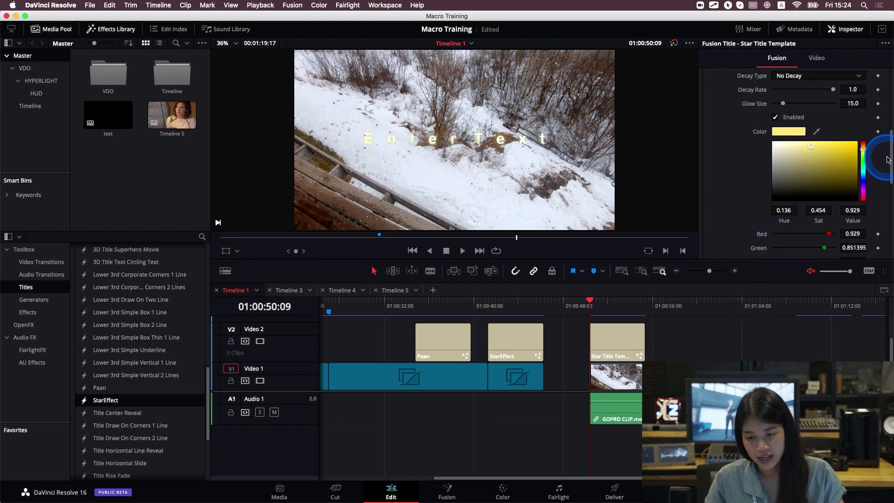
pyautogui.scroll(-5, 890, 158)
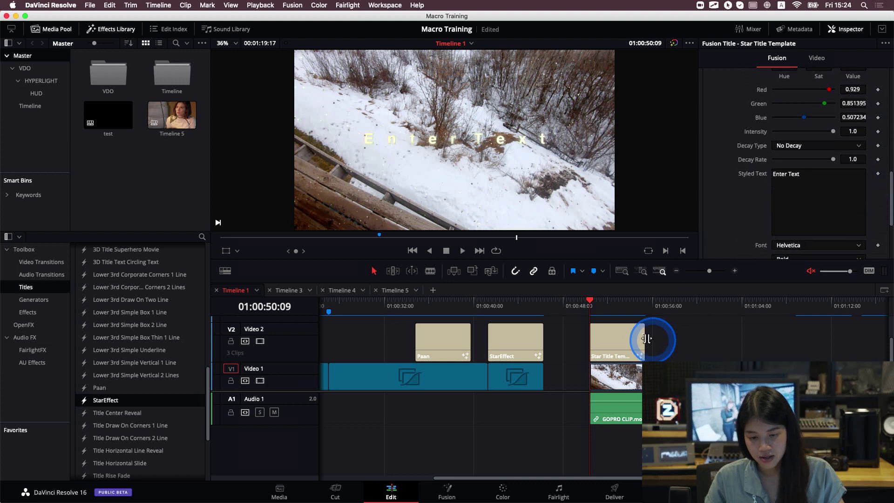
pyautogui.click(619, 309)
pyautogui.click(620, 334)
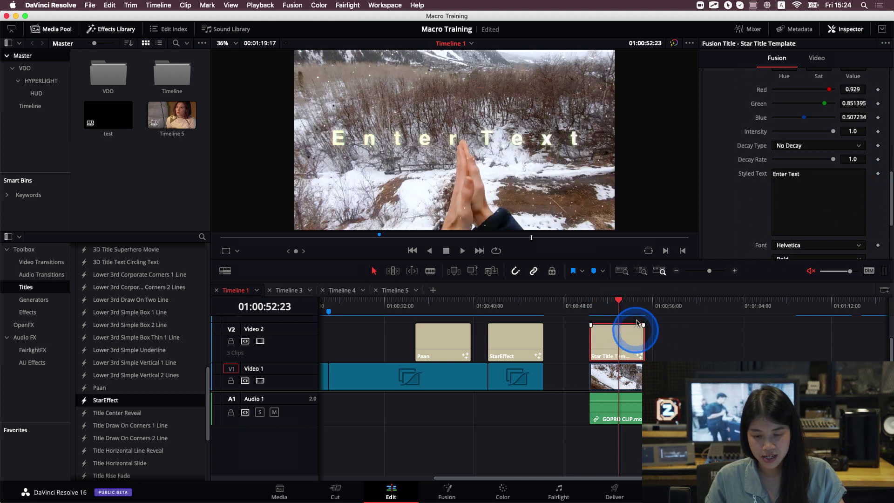
pyautogui.doubleClick(810, 175)
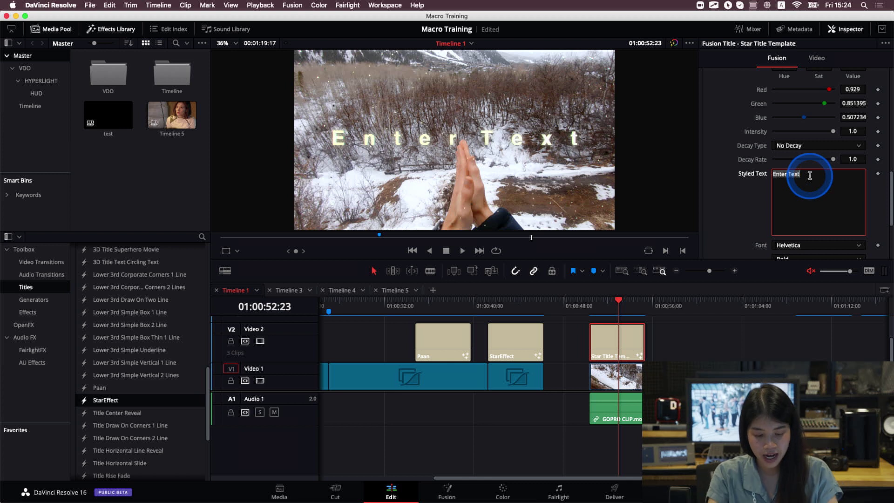
pyautogui.write('Snowing')
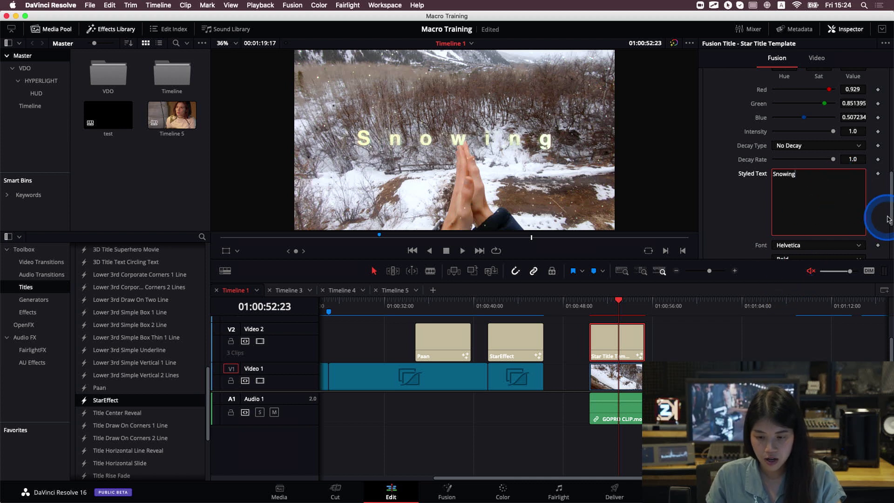
# - Set the Snowing title's font to Bebas
pyautogui.click(838, 245)
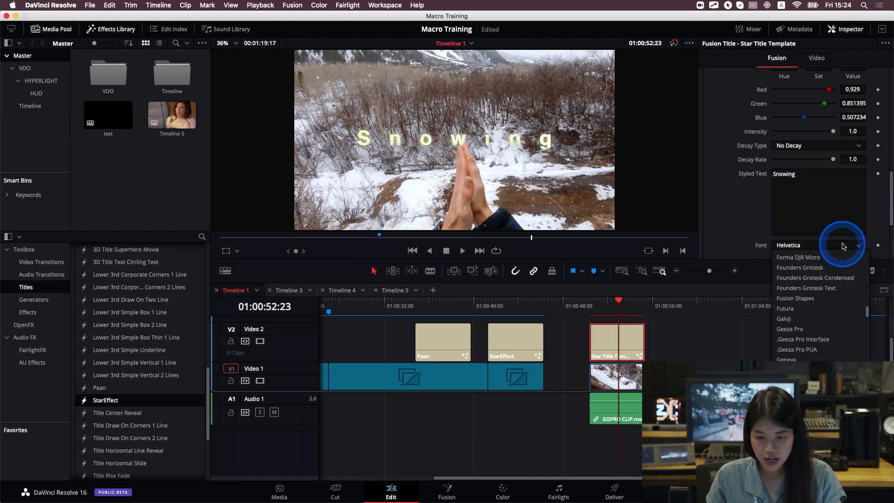
pyautogui.click(819, 369)
pyautogui.click(806, 247)
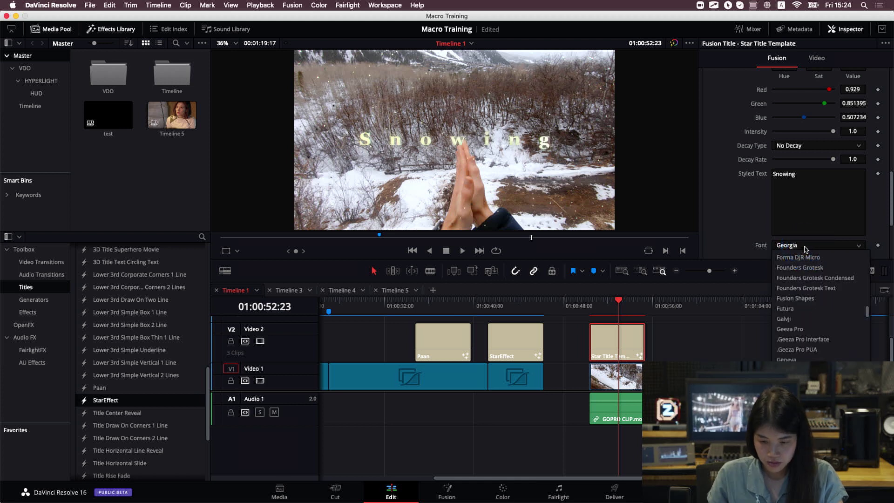
pyautogui.scroll(4, 828, 321)
pyautogui.scroll(5, 827, 321)
pyautogui.scroll(15, 827, 322)
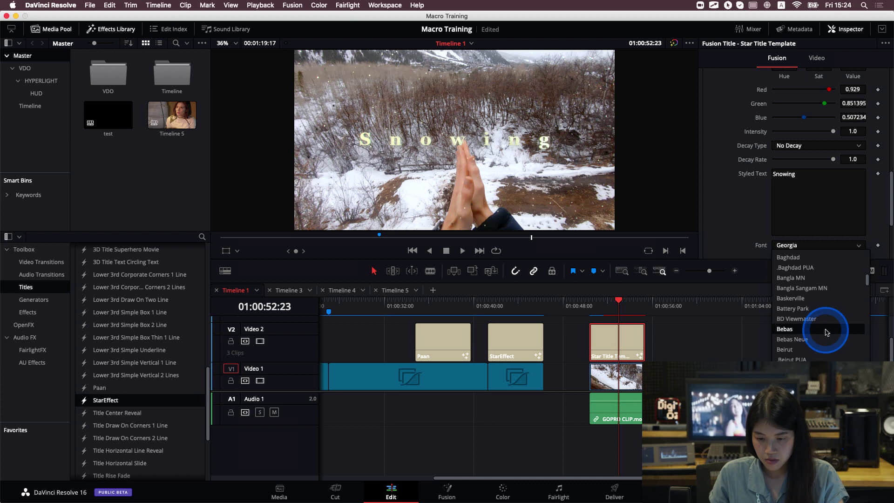
pyautogui.click(826, 329)
# - Increase the Snowing title's text size to 0.24
pyautogui.scroll(-3, 829, 228)
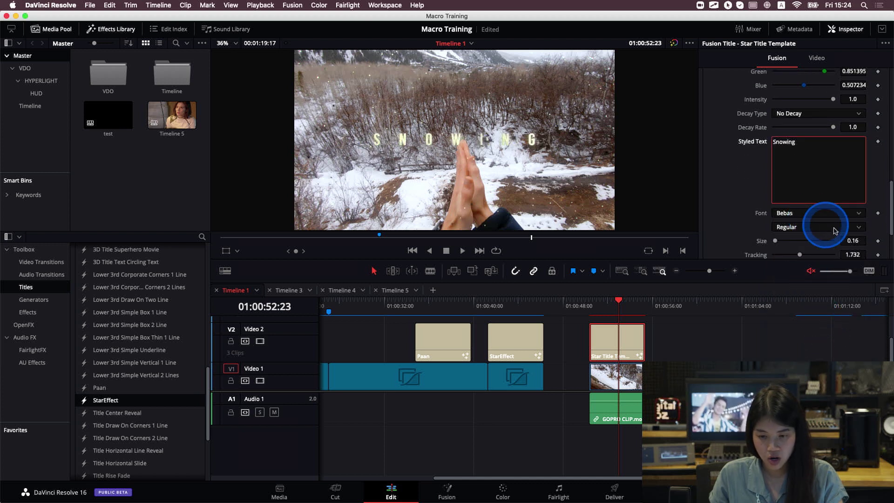
pyautogui.moveTo(834, 231); pyautogui.dragTo(777, 233)
pyautogui.scroll(-5, 780, 234)
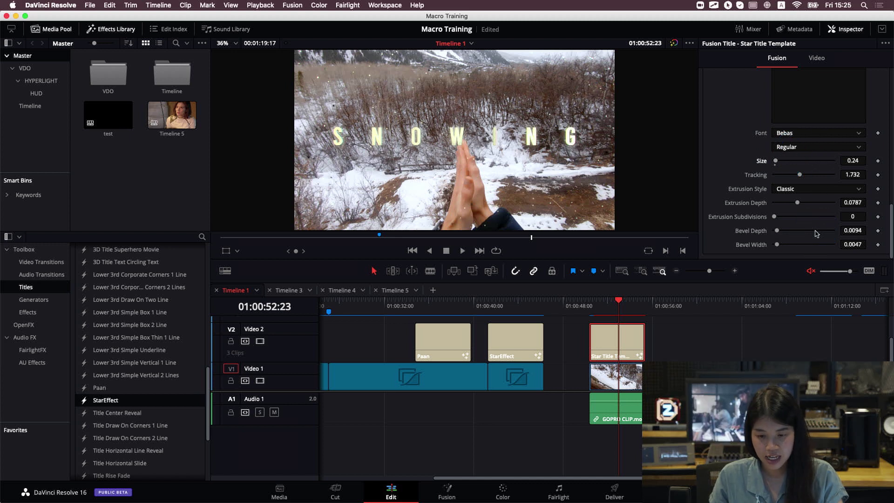
# - Set the title's Glow Size to 14.2 and keep the first light's Decay Rate at 1.0
pyautogui.scroll(-10, 811, 140)
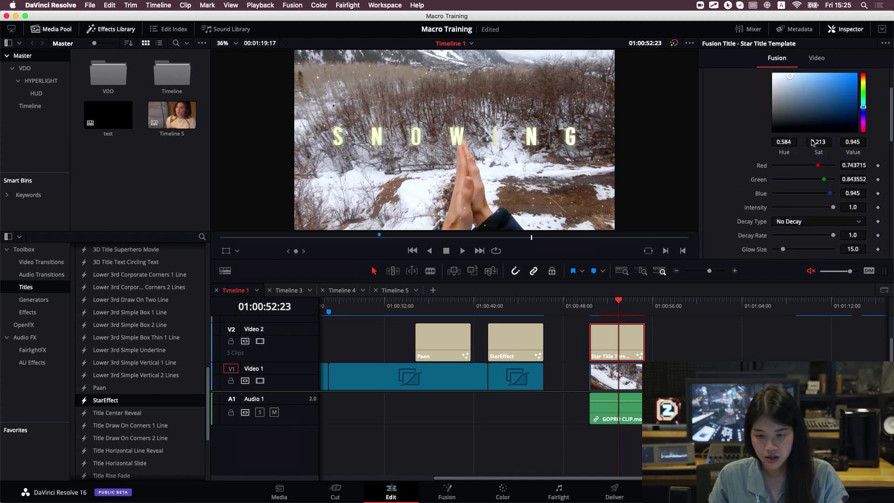
pyautogui.scroll(3, 812, 143)
pyautogui.scroll(-4, 812, 142)
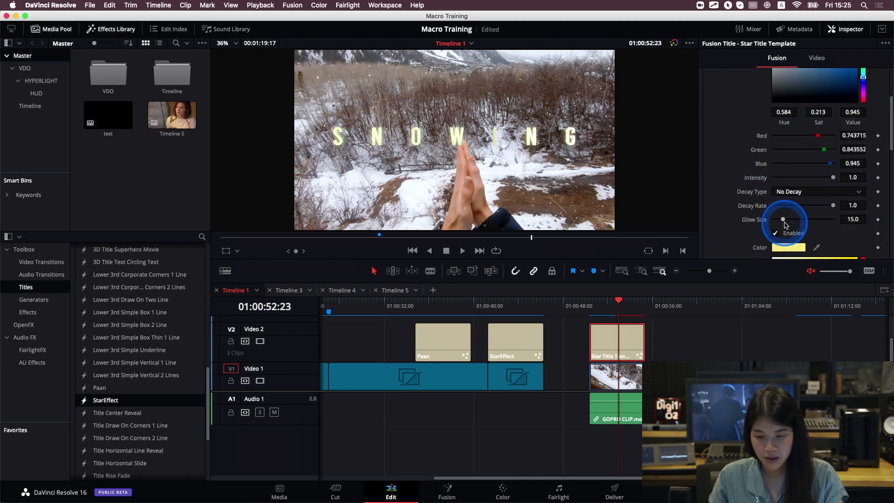
pyautogui.moveTo(779, 221); pyautogui.dragTo(786, 222)
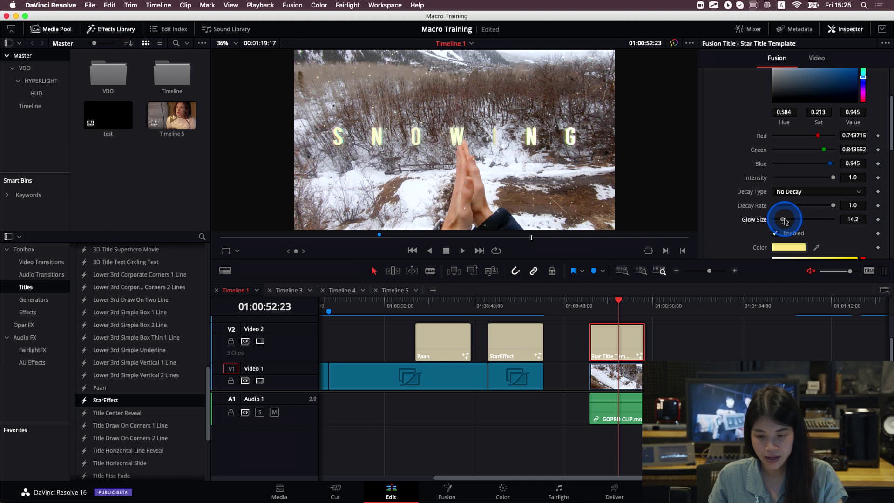
pyautogui.moveTo(833, 205); pyautogui.dragTo(854, 201)
# - Change the title's yellow light color to a muted yellow with Hue 0.136, Sat 0.361 and Value 0.748
pyautogui.scroll(-3, 855, 205)
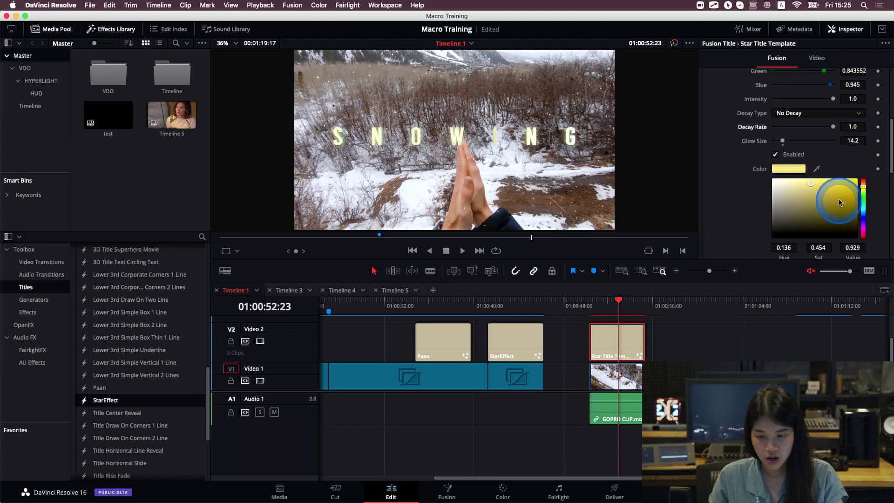
pyautogui.click(838, 195)
pyautogui.click(794, 201)
pyautogui.moveTo(833, 186)
pyautogui.mouseDown()
pyautogui.moveTo(819, 189)
pyautogui.moveTo(811, 215)
pyautogui.mouseUp()
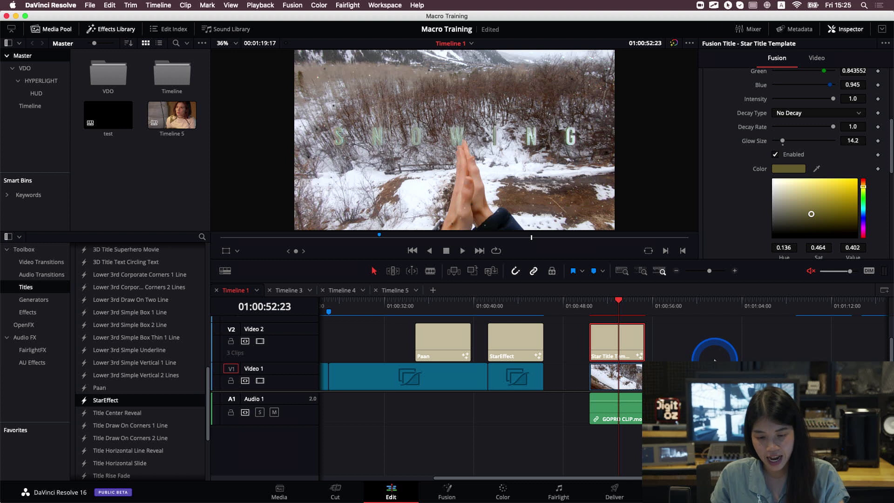
pyautogui.click(789, 211)
pyautogui.click(803, 194)
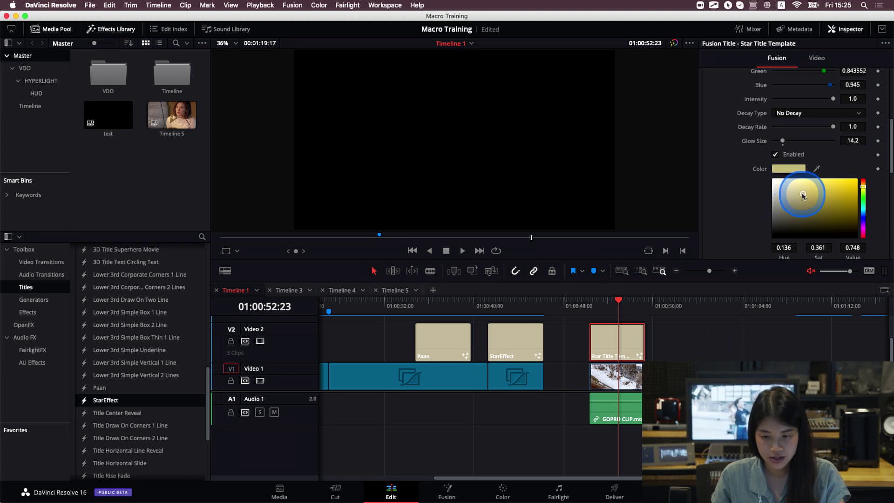
# - Play back the edited Snowing title over the snow footage from the start of its clip
pyautogui.click(590, 306)
pyautogui.press('space')
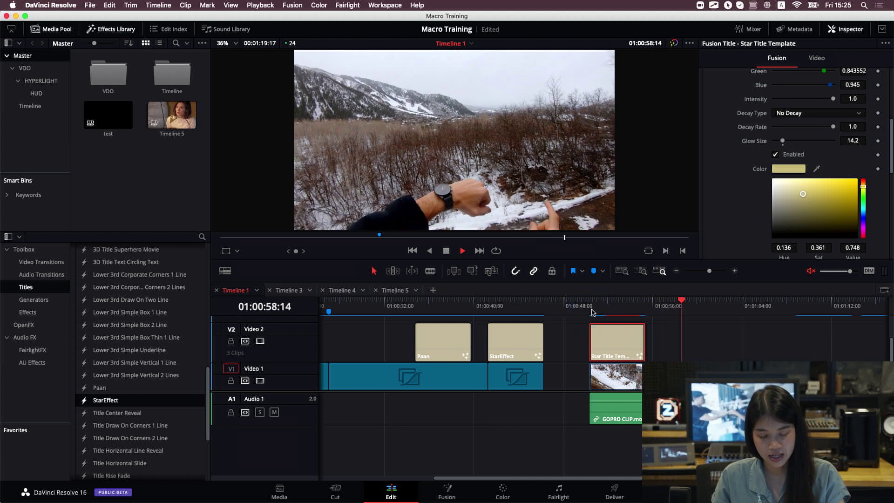
pyautogui.click(592, 311)
pyautogui.press('space')
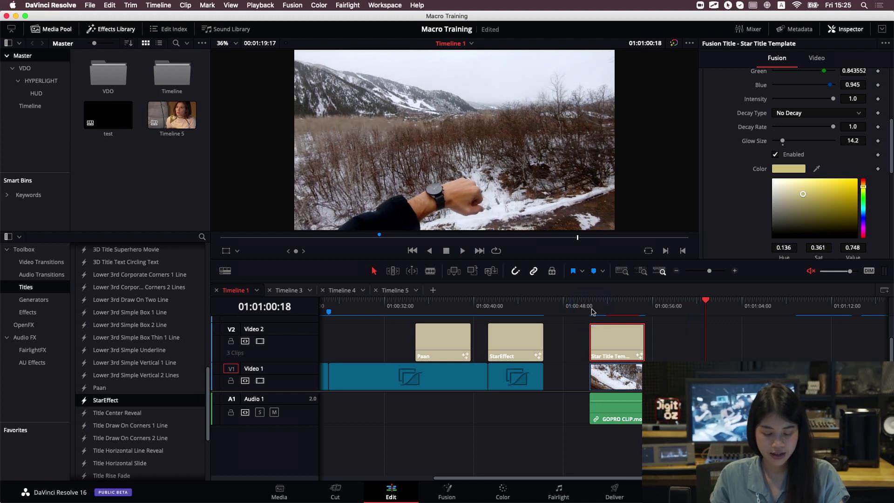